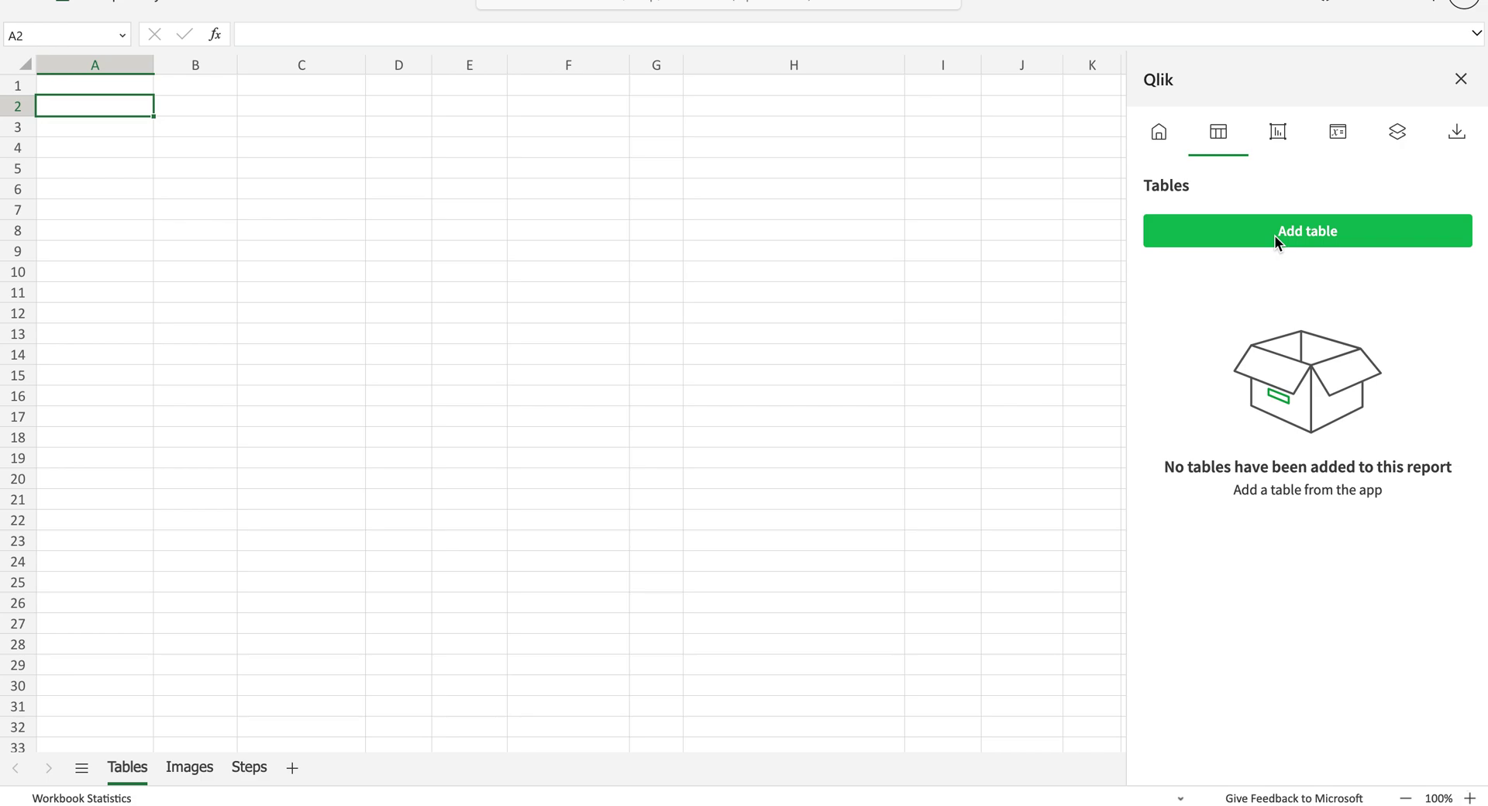
- Add the Category Sales object from the For Reporting sheet to cell A2 as a whole table
click(1159, 132)
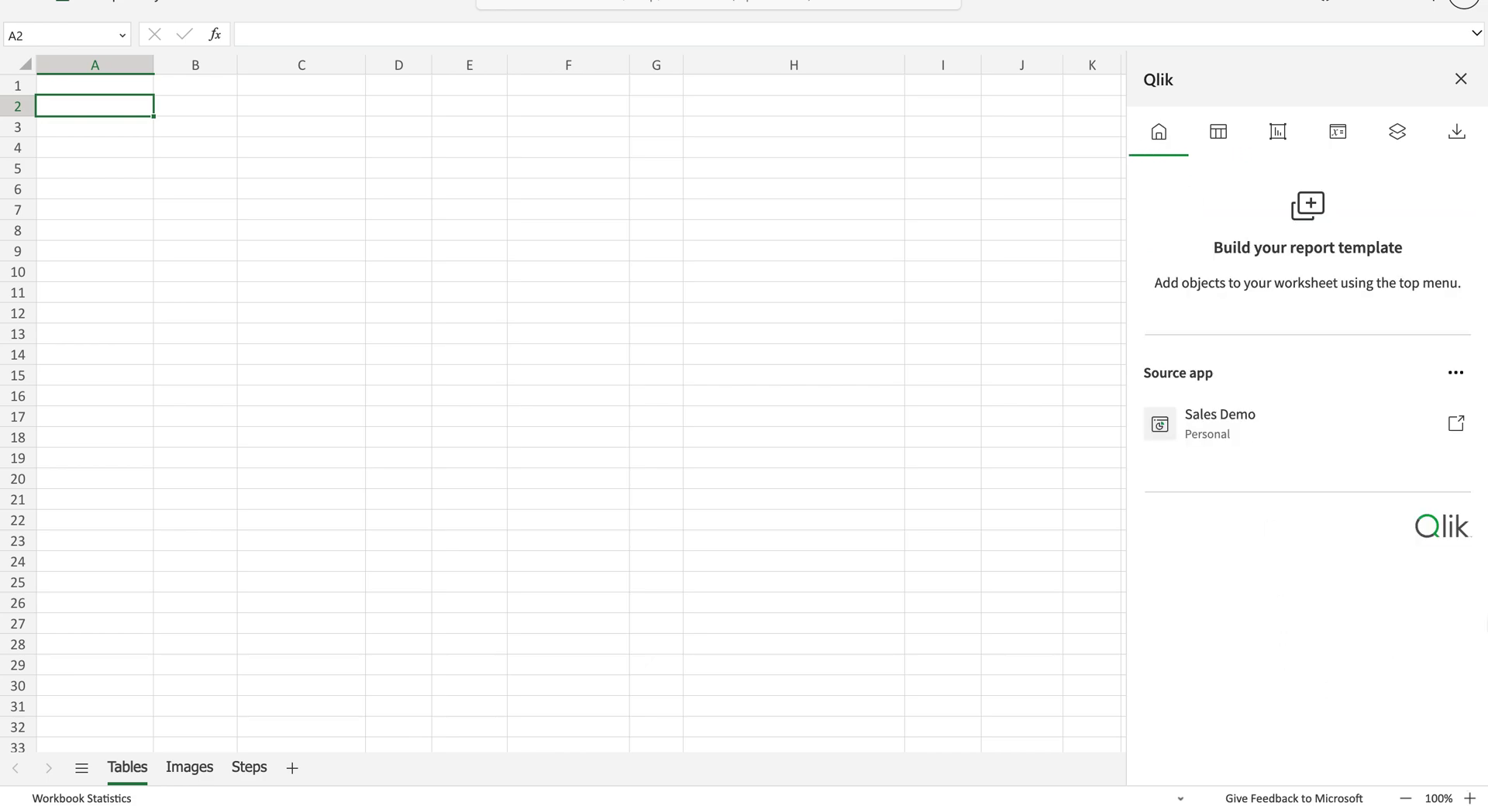
click(1220, 145)
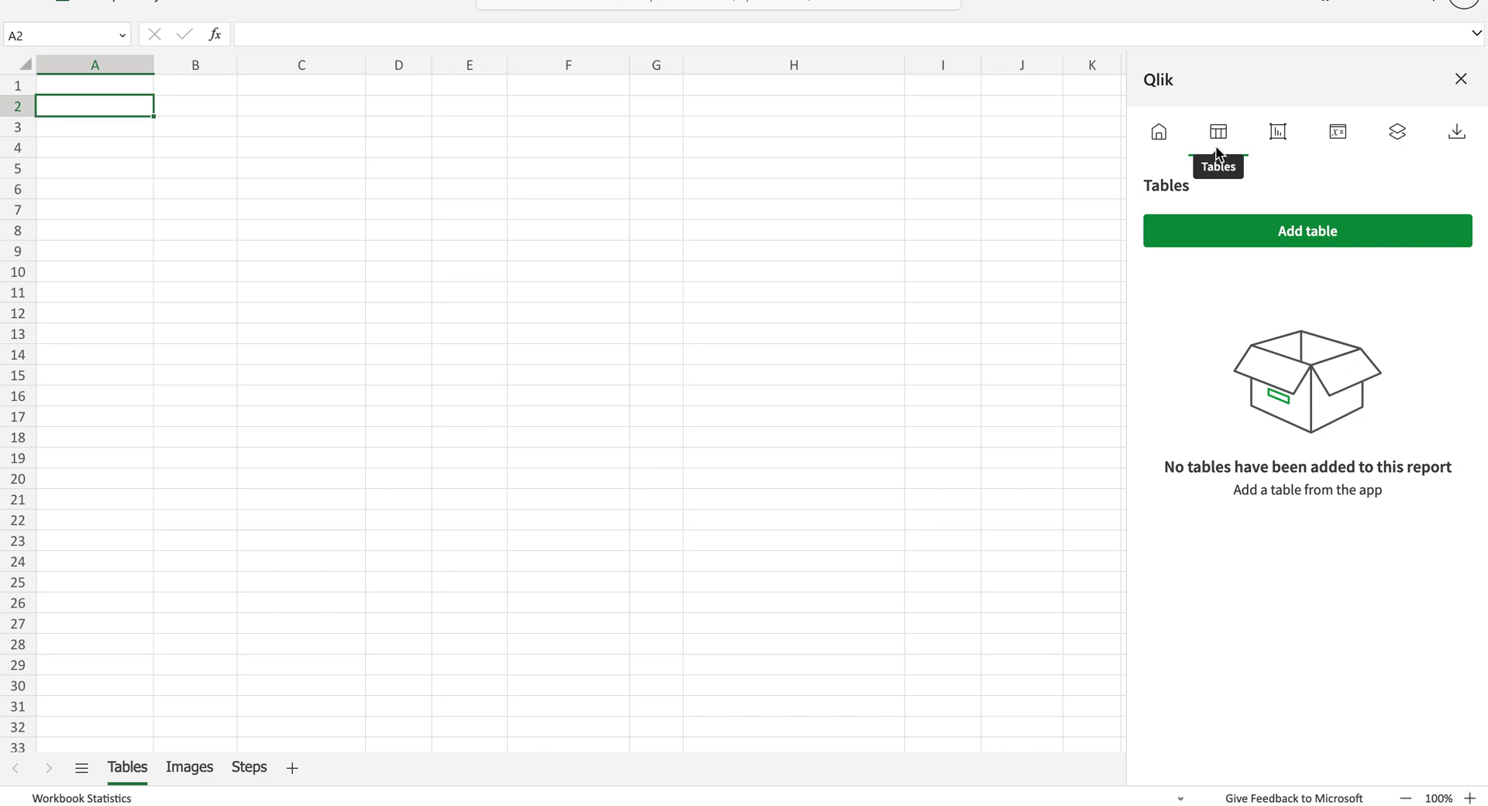
click(1259, 228)
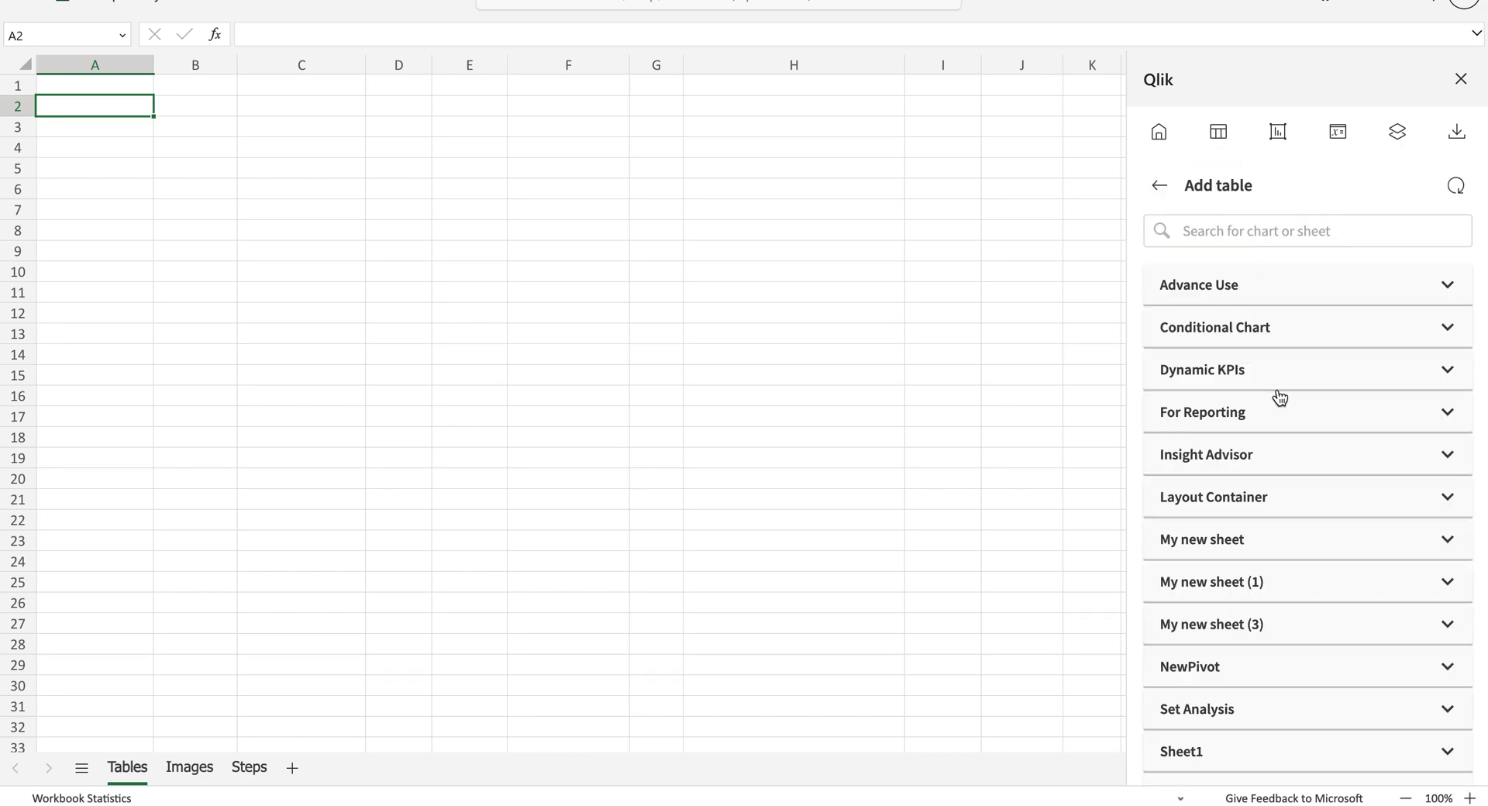
click(1274, 424)
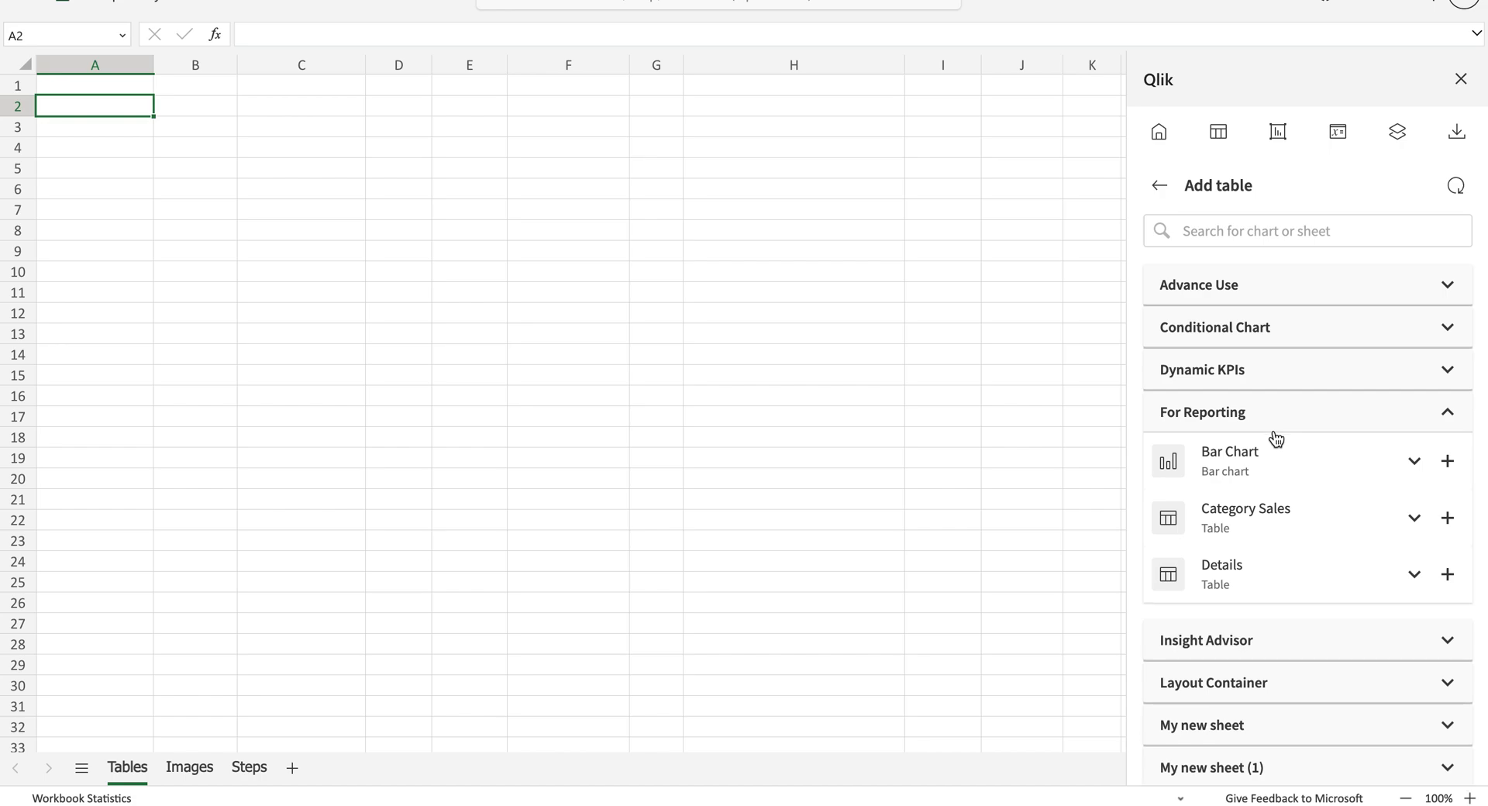
click(1449, 465)
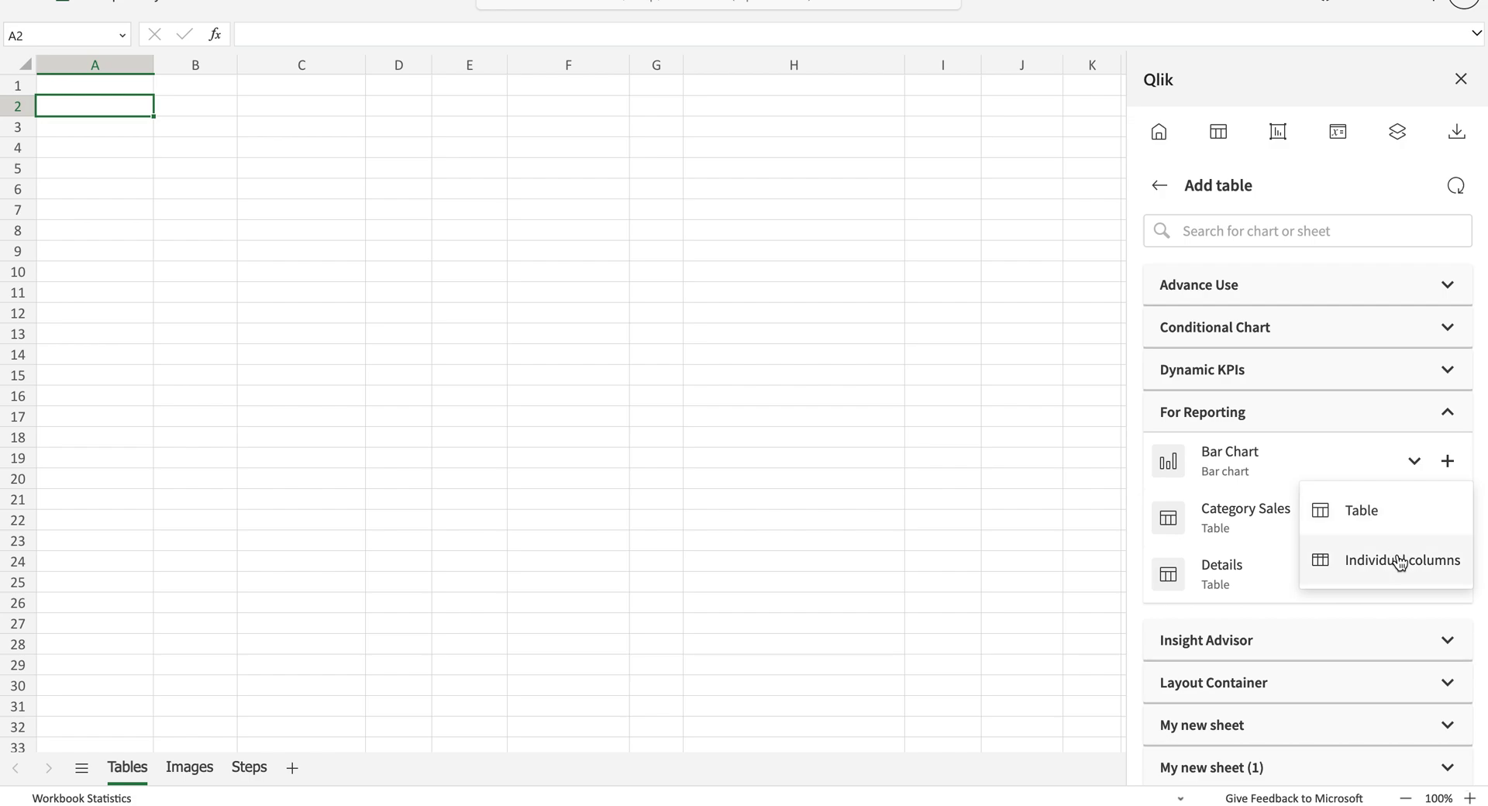
click(1277, 491)
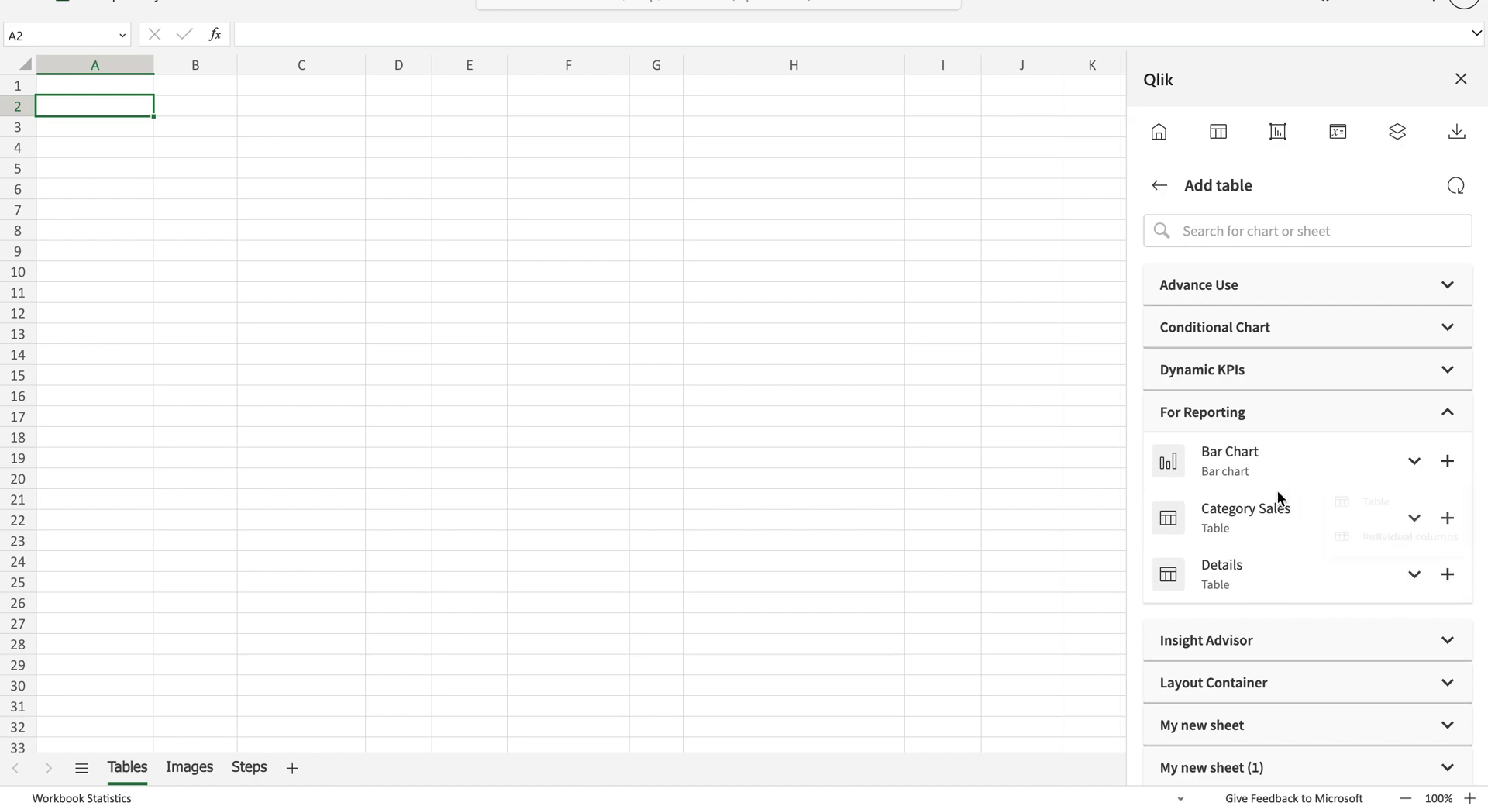
click(1447, 519)
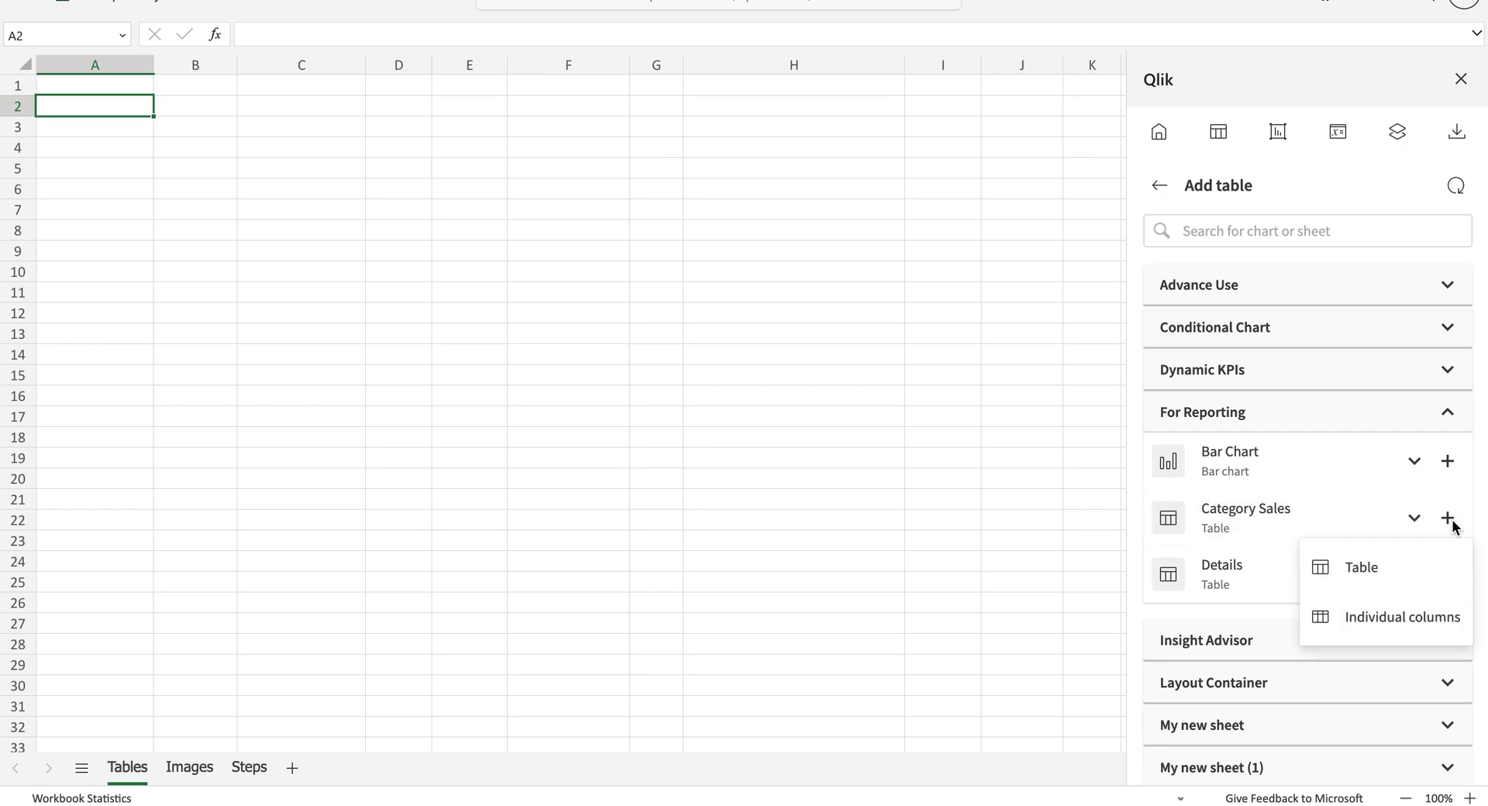
click(1393, 583)
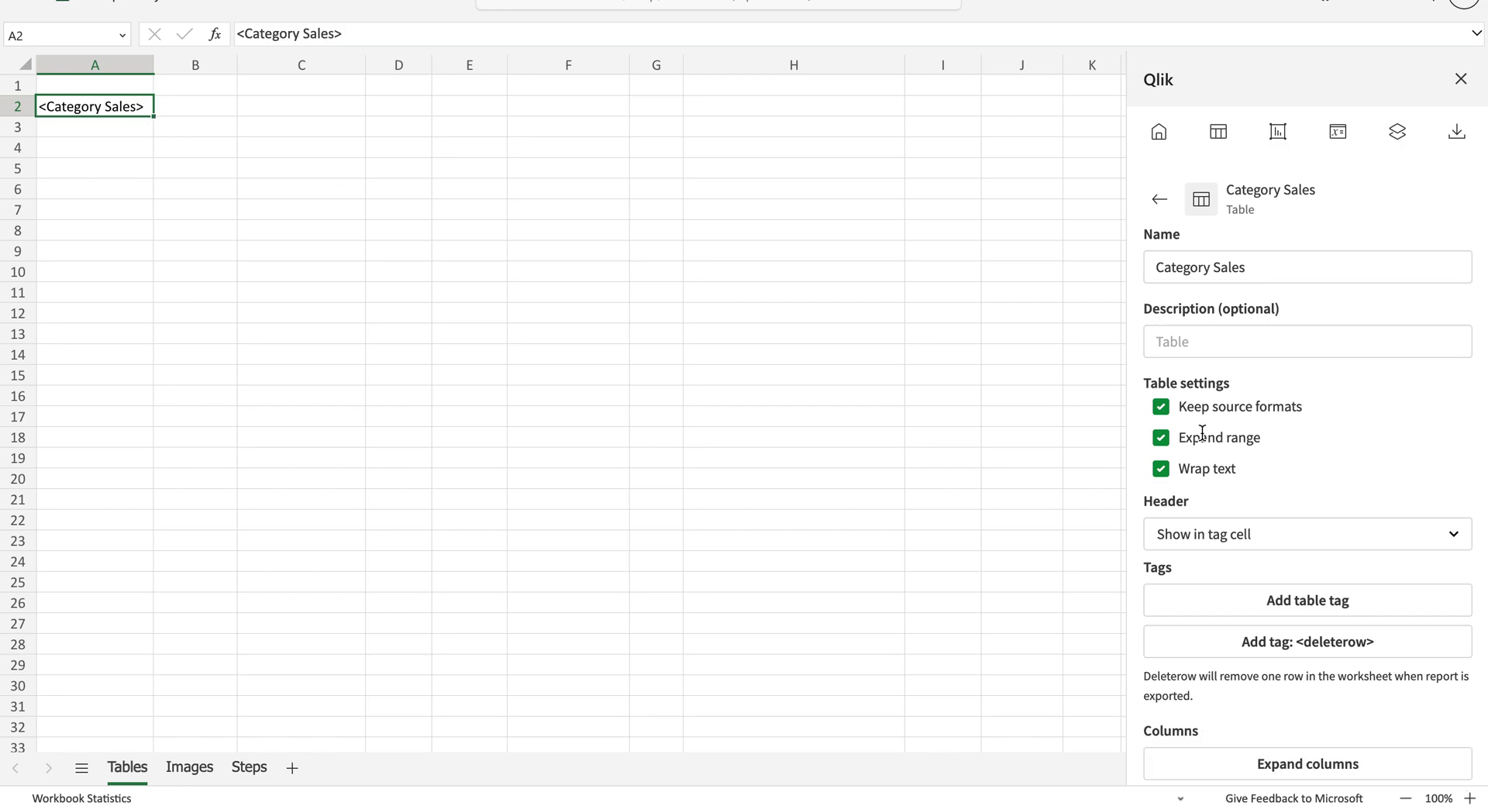
- Review the Category Sales table settings, including the available header display options
scroll(1263, 602, down, 3)
scroll(1265, 601, up, 3)
click(1248, 531)
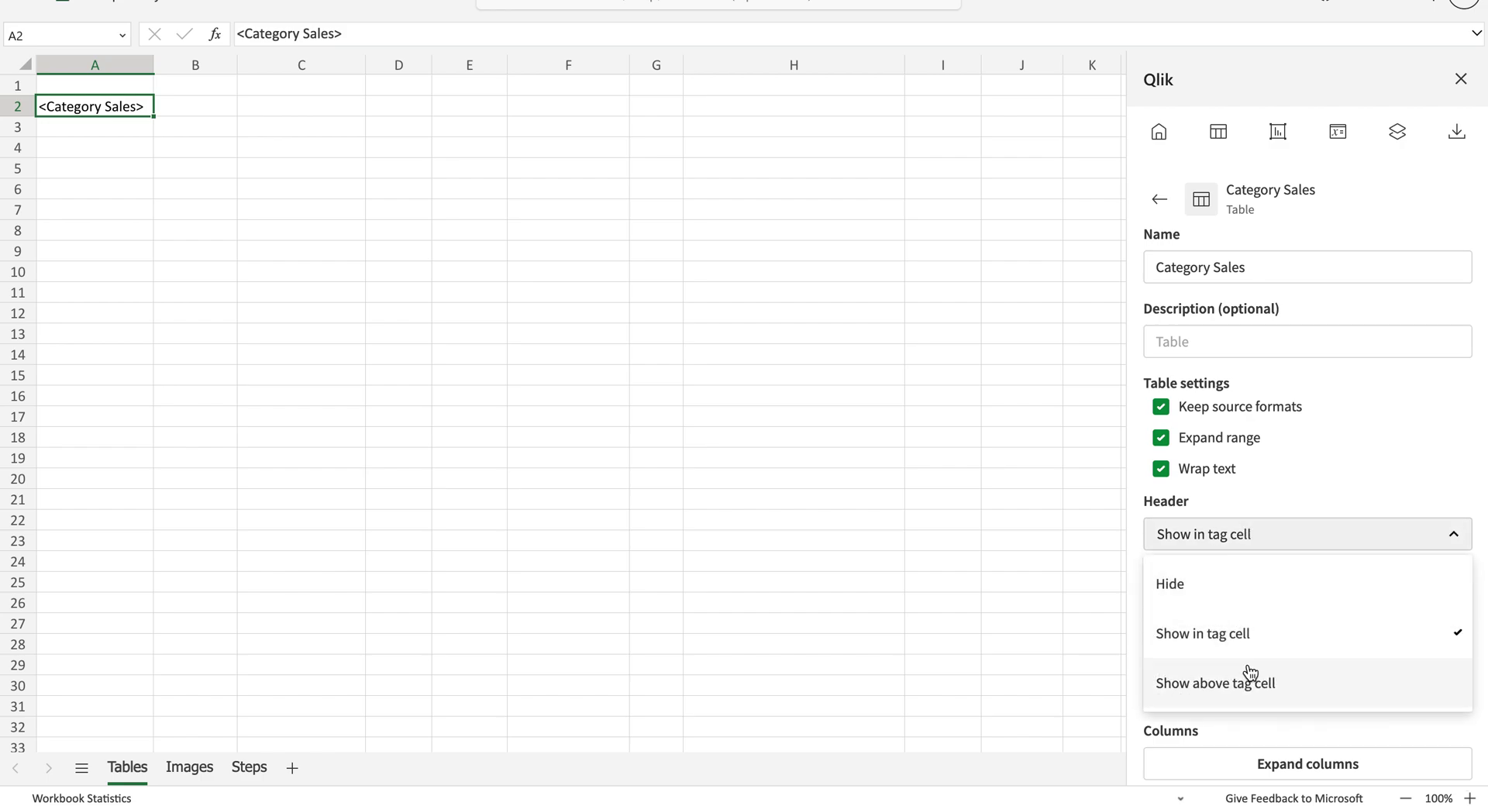
click(1315, 516)
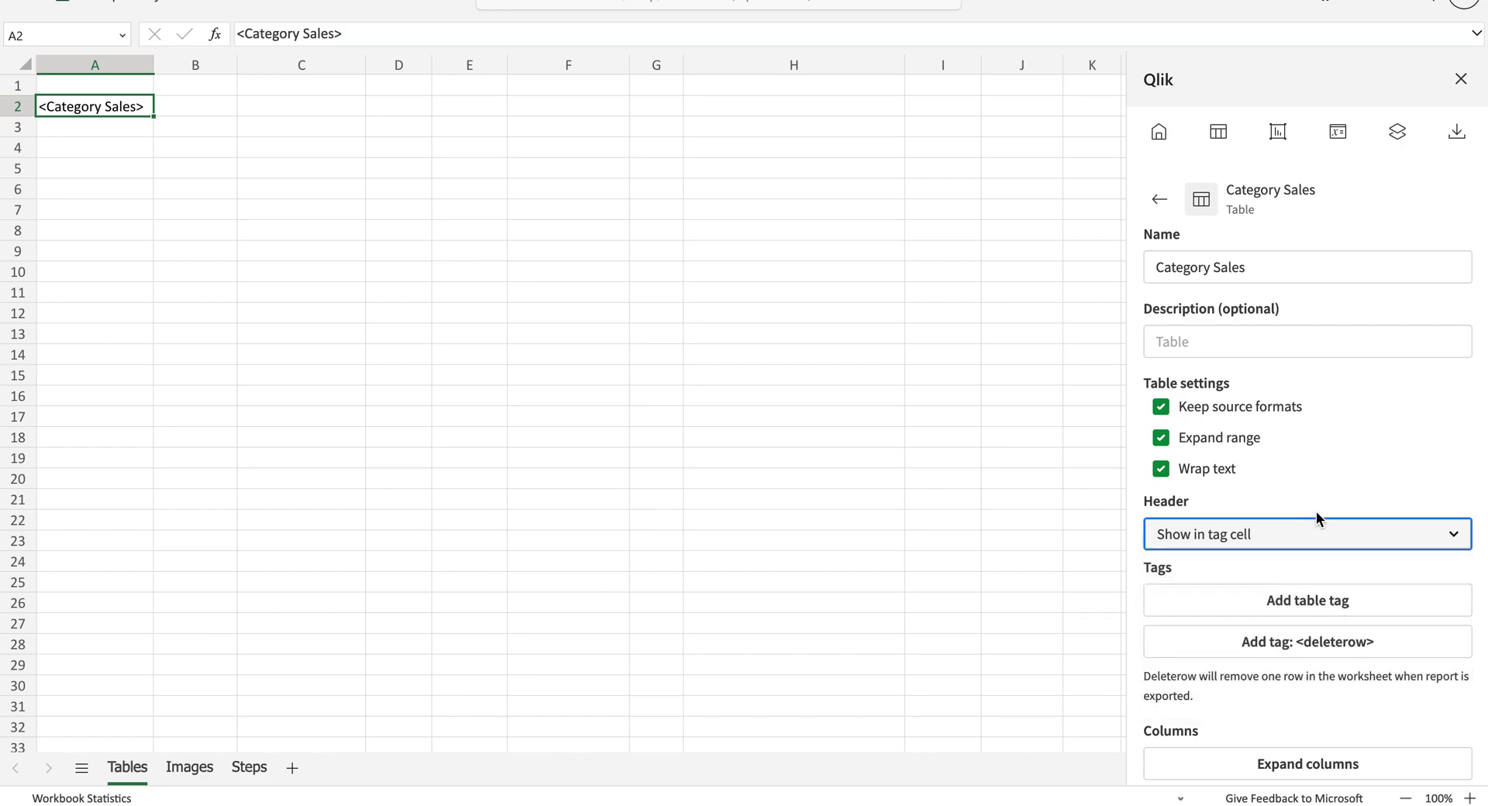
scroll(1316, 510, down, 1)
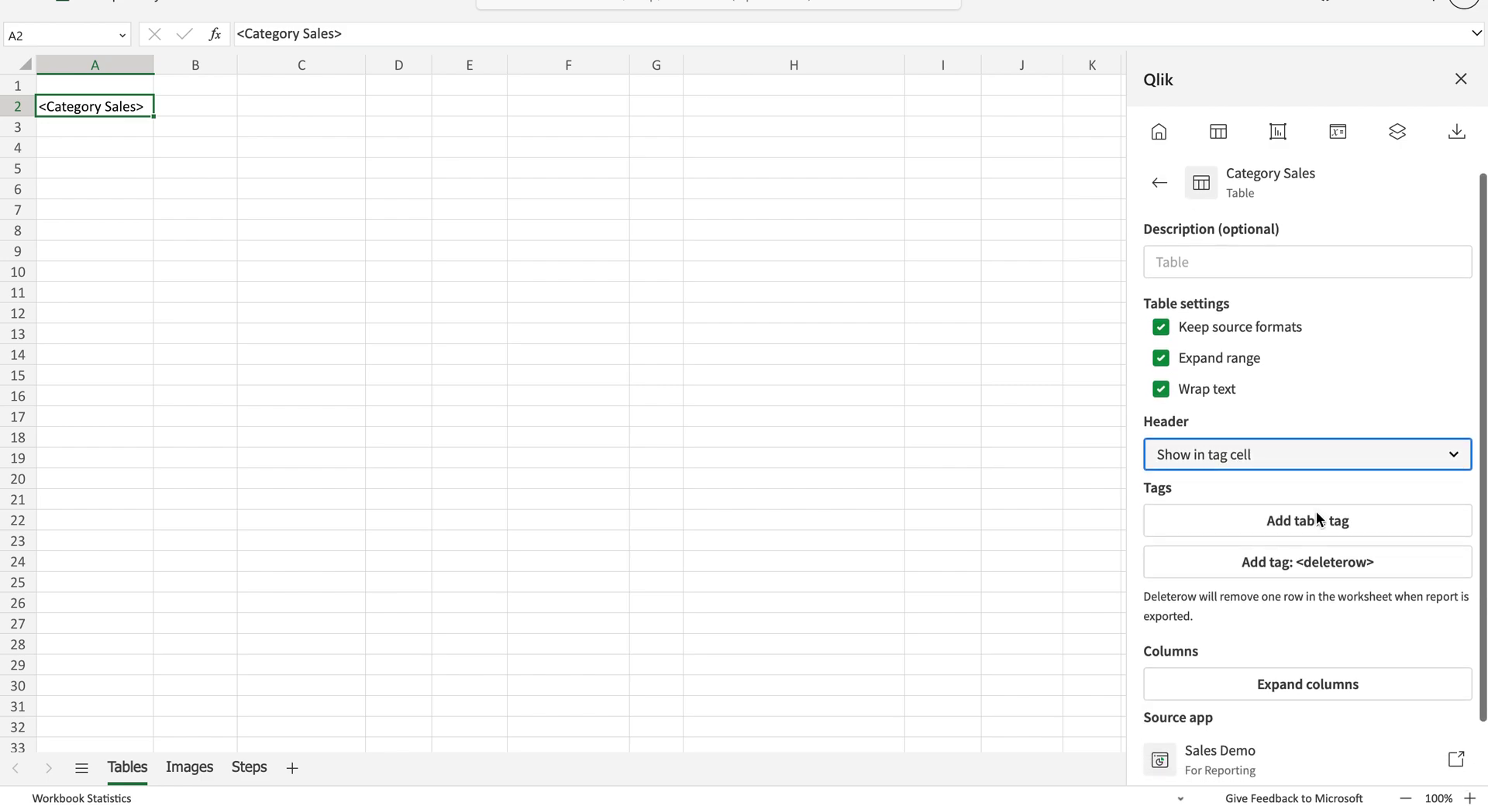
- Insert an extra Category Sales table tag in cell D2 and remove it again
click(411, 104)
click(1274, 518)
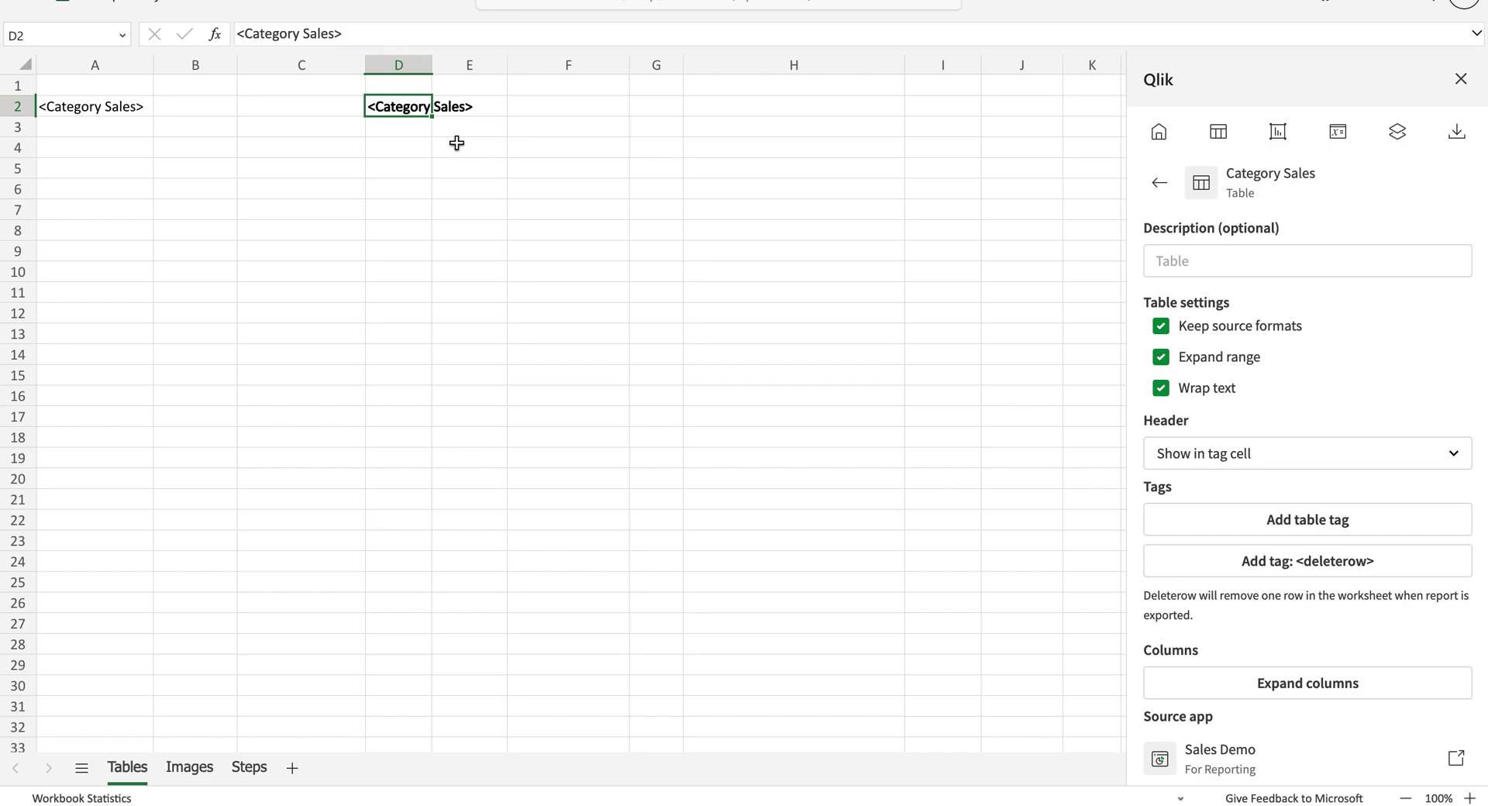
click(542, 208)
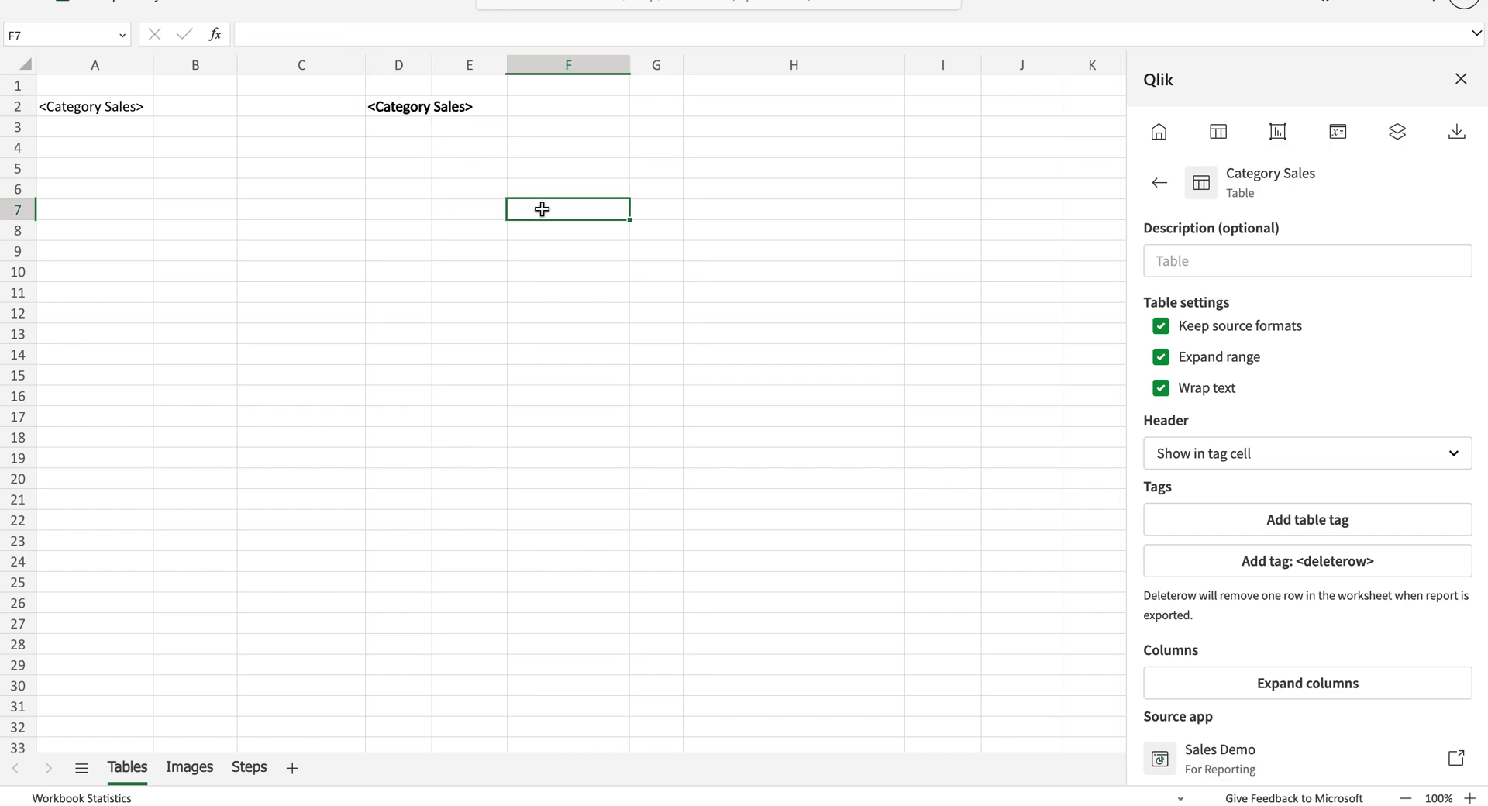
click(399, 107)
key(Delete)
click(741, 334)
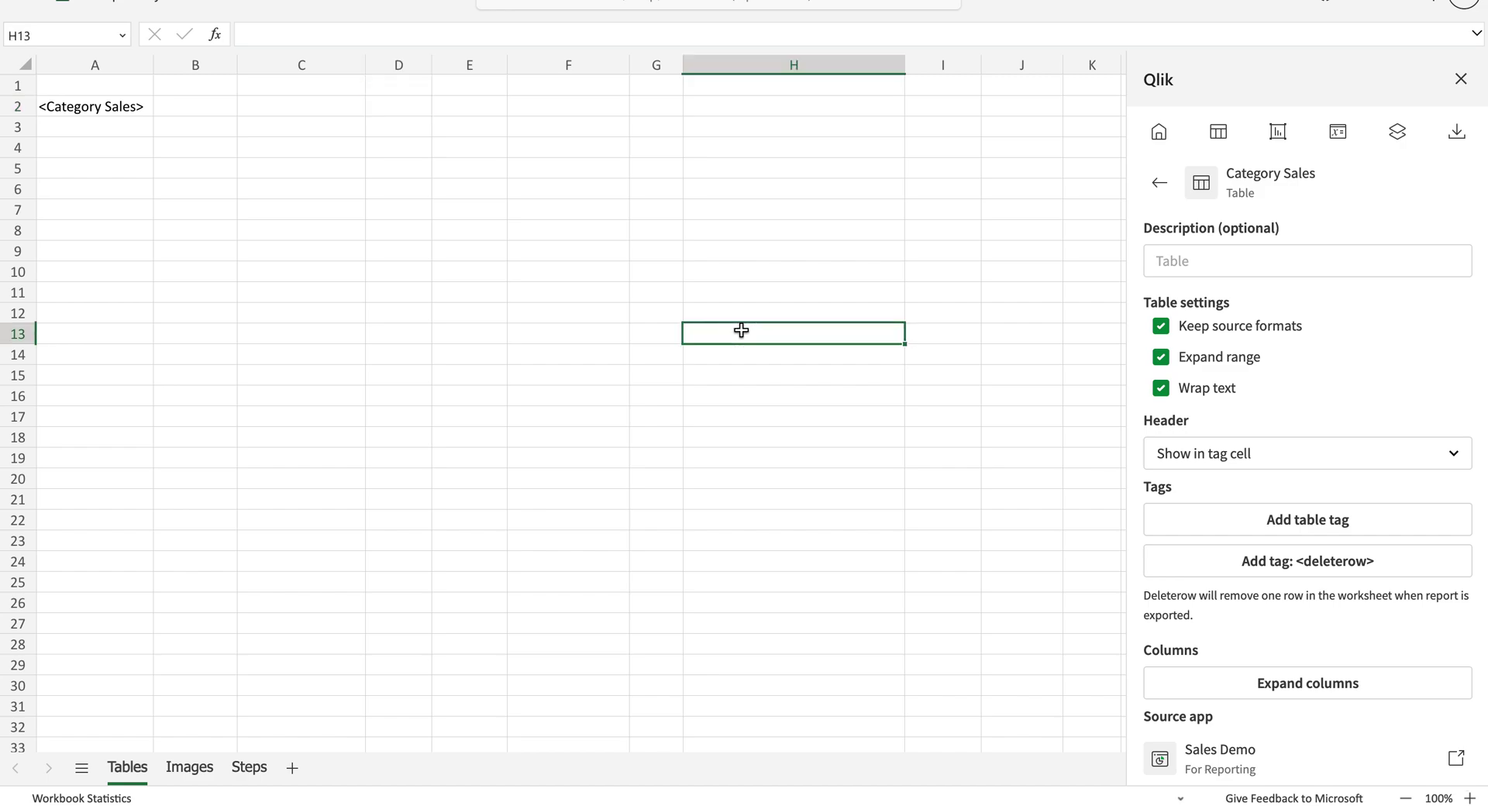
- Expand the Category Sales columns, inspect the Customer column's settings, and return to the list of objects
scroll(1324, 646, down, 1)
click(1326, 626)
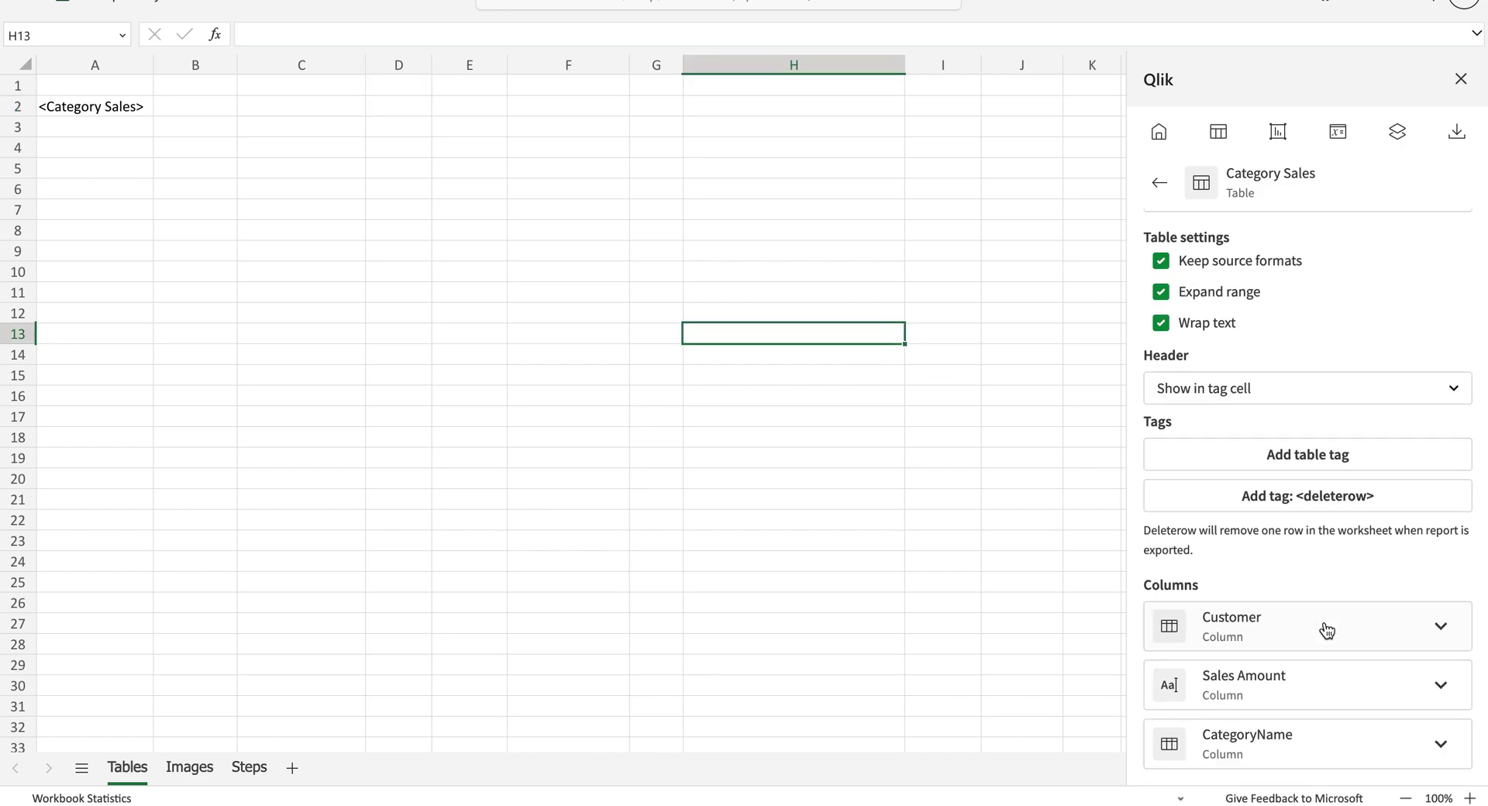
click(1326, 629)
scroll(1279, 605, down, 2)
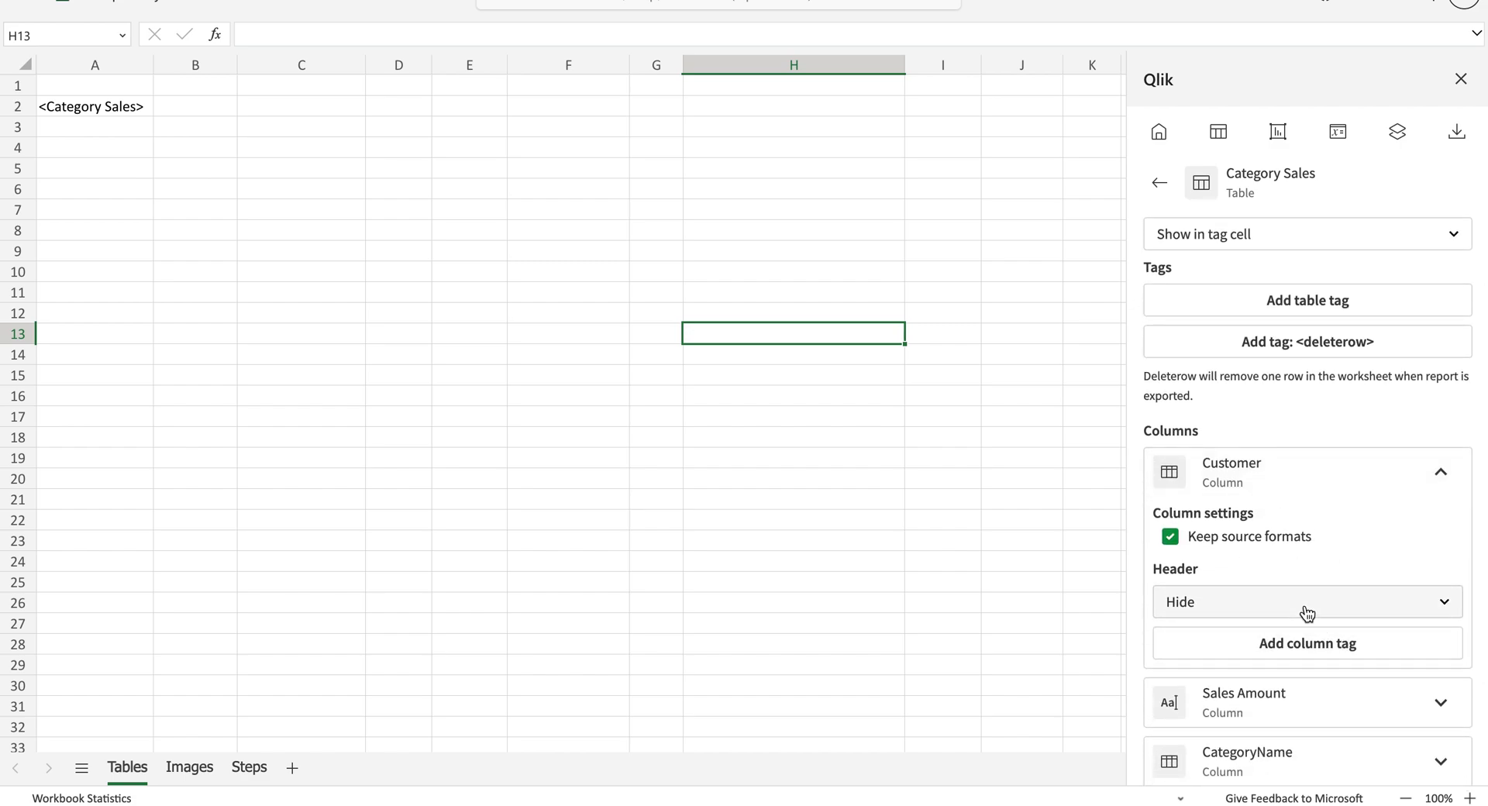
scroll(1308, 612, up, 4)
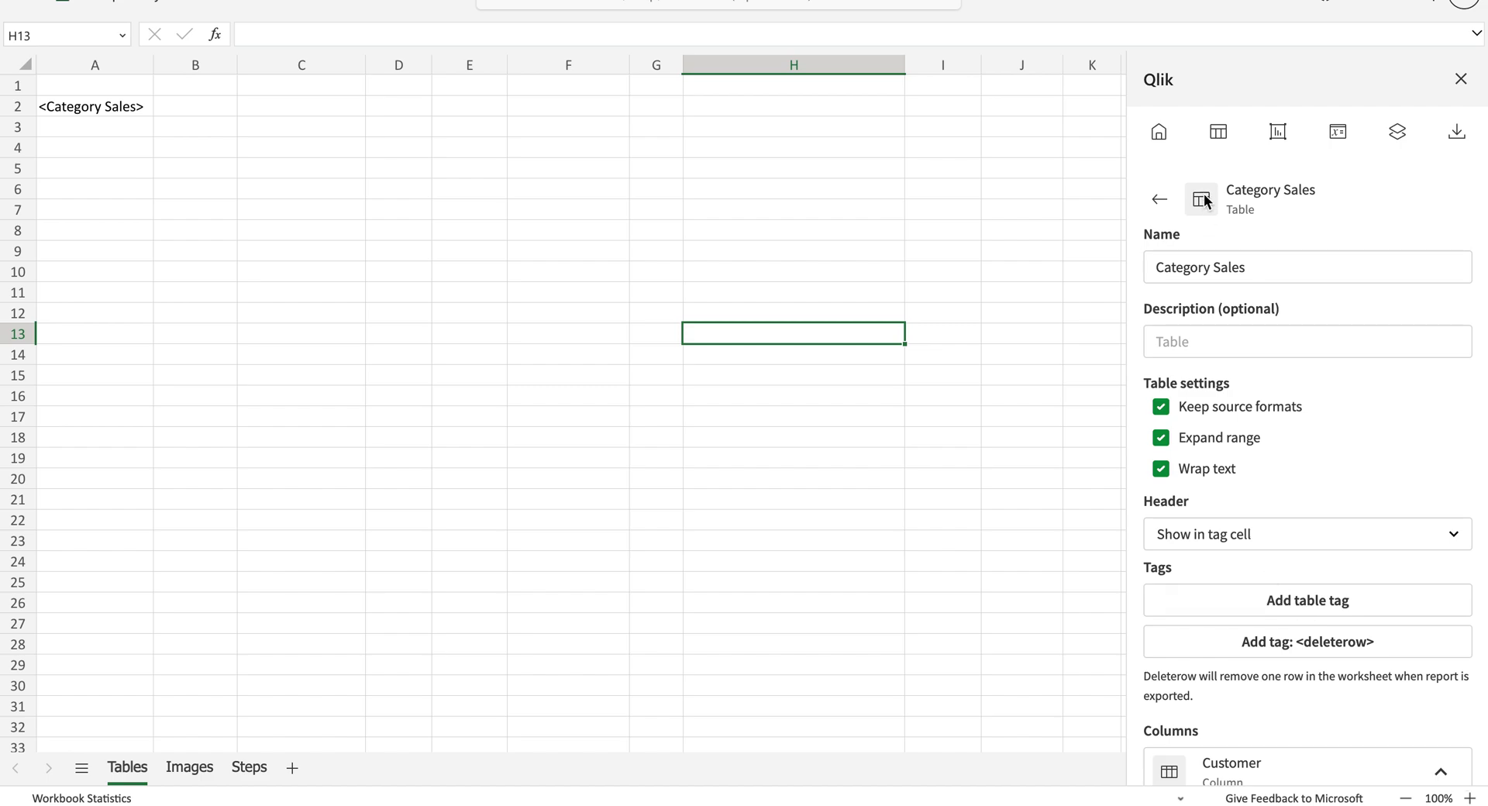
click(1163, 203)
- Add the Details table at cell F2 as individual columns: Product, CategoryName, Year, Country, Quantity, Sales and Margin
click(449, 107)
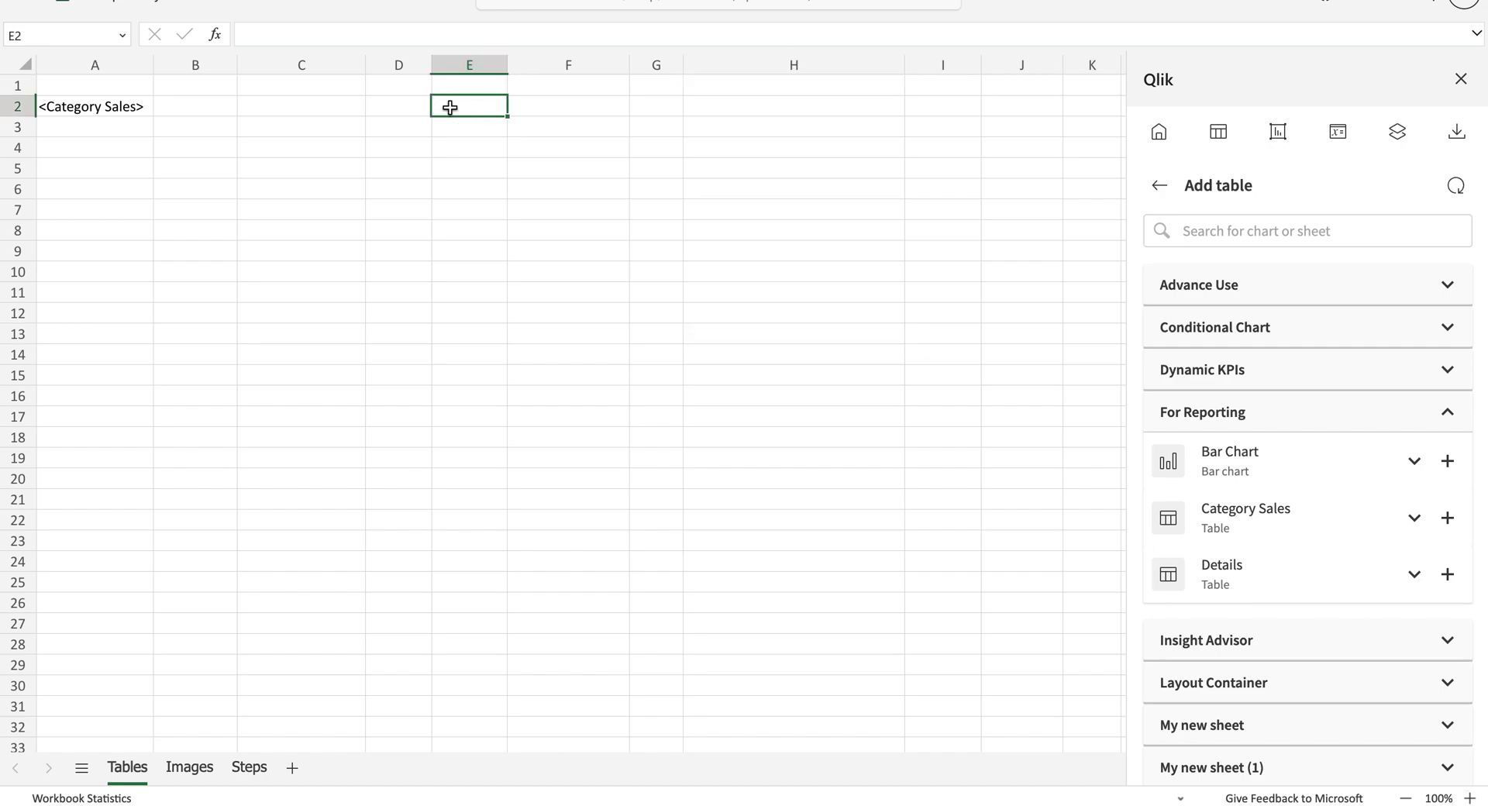
click(595, 107)
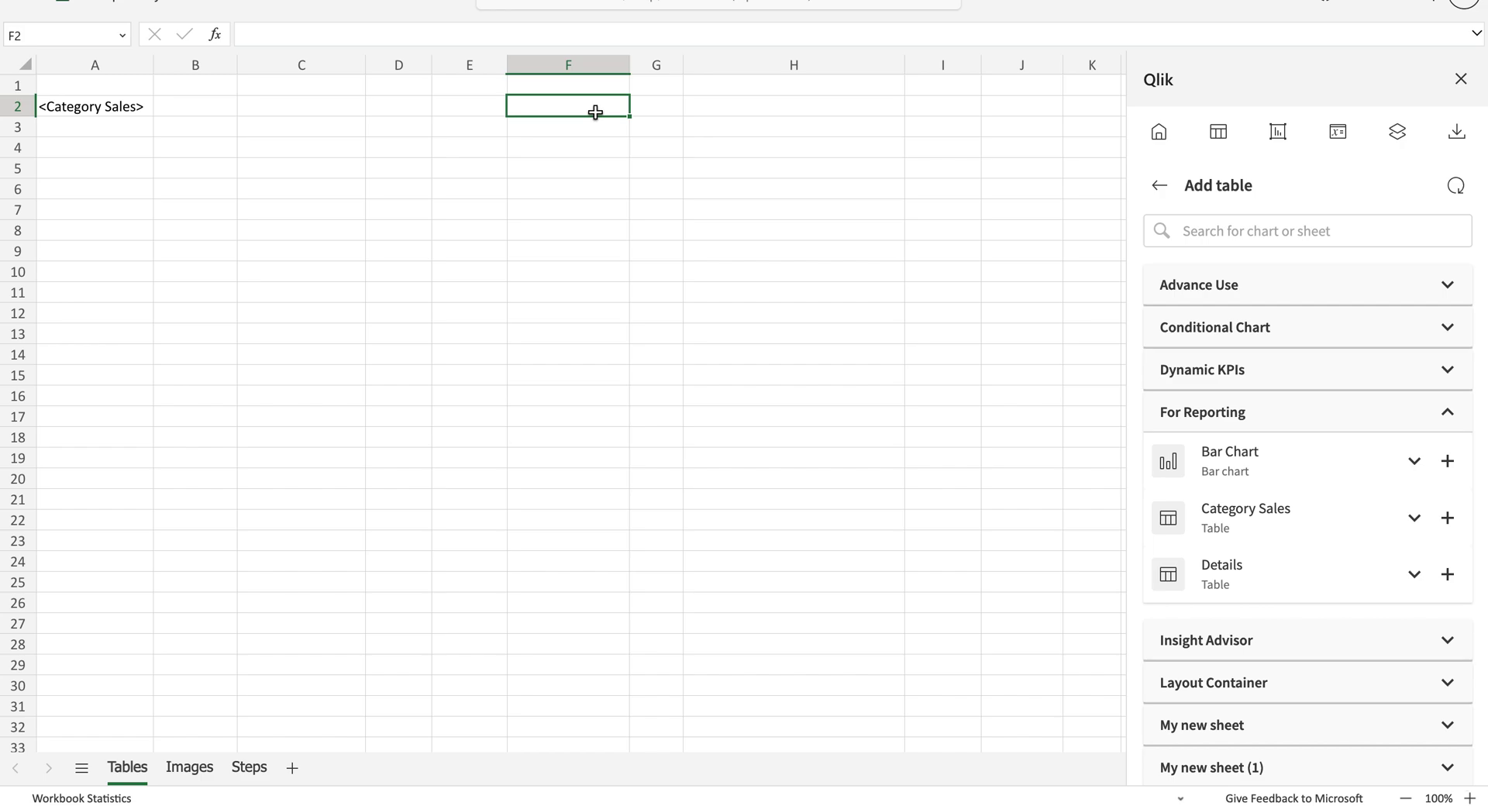
click(1443, 575)
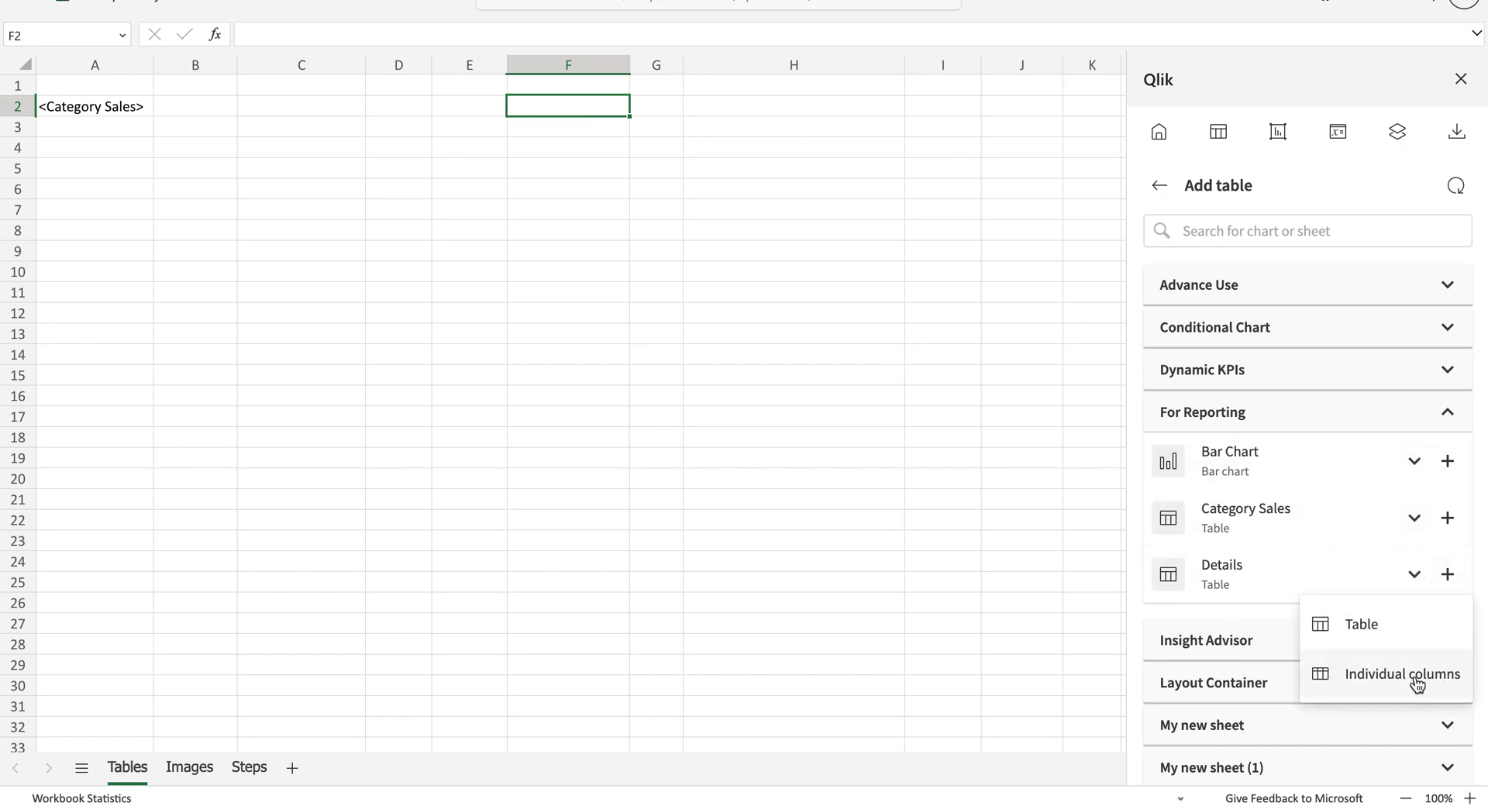
click(1415, 677)
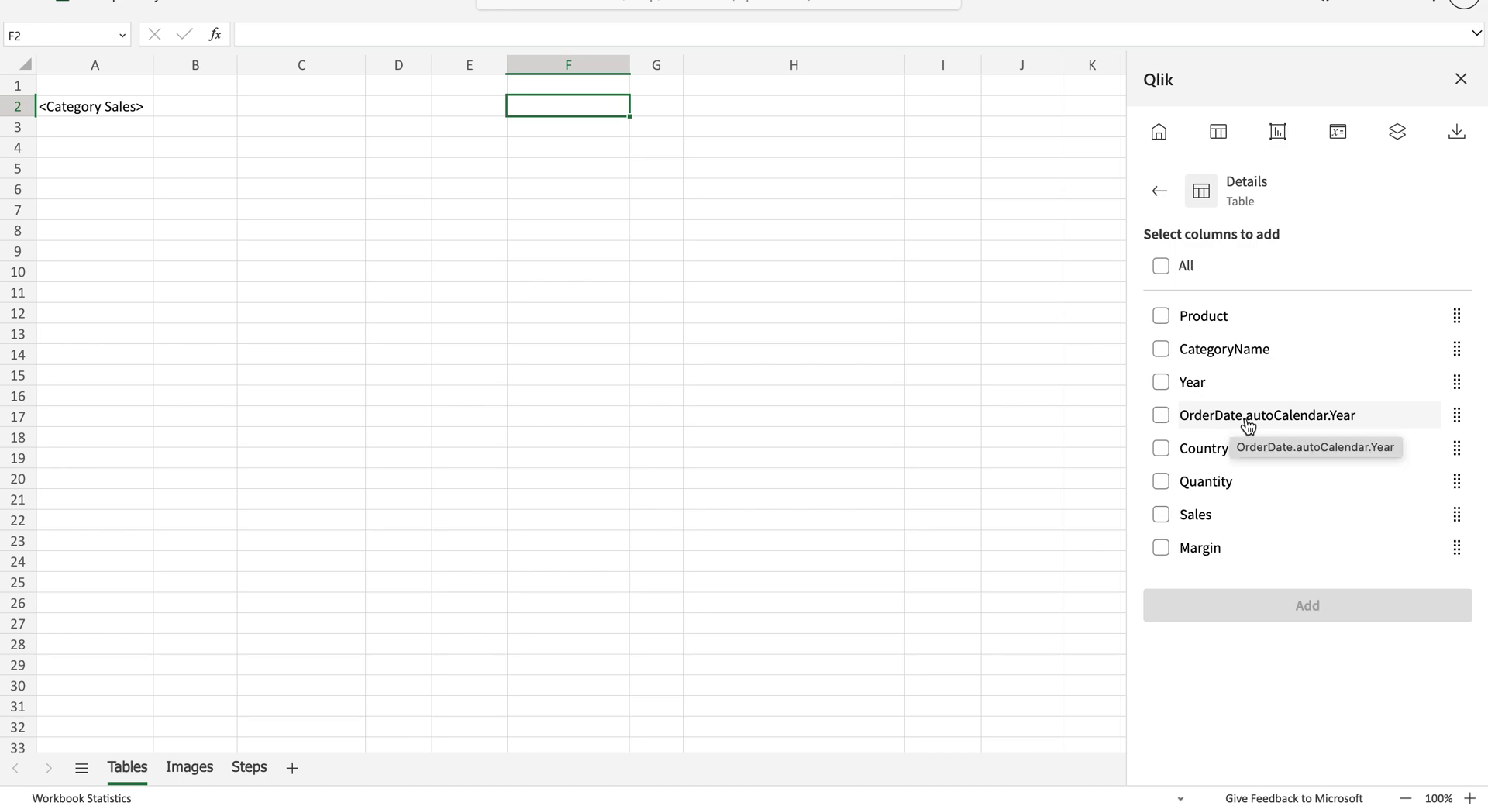
click(1160, 316)
click(1161, 349)
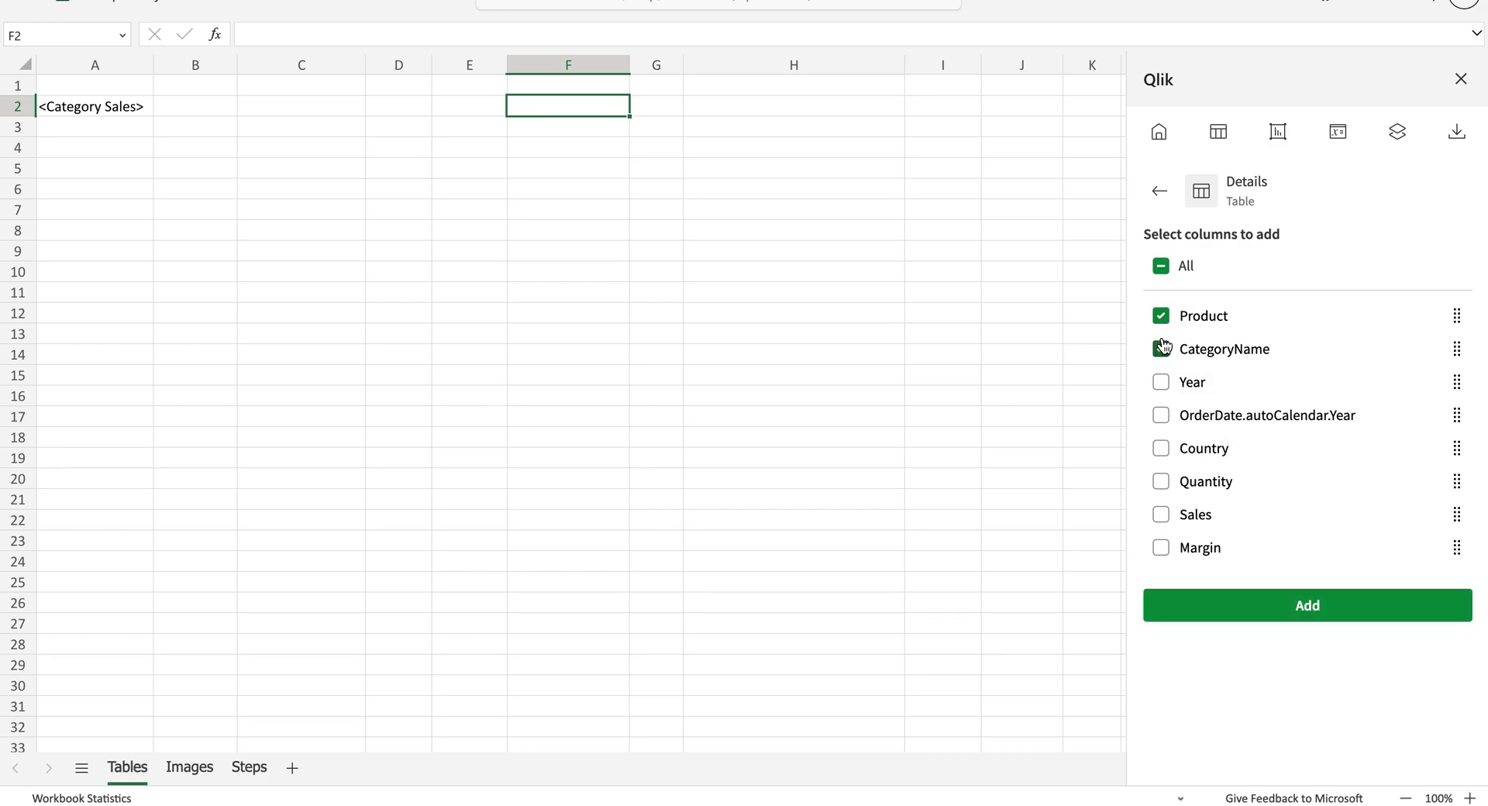
click(1161, 382)
click(1161, 448)
click(1163, 490)
click(1162, 514)
click(1160, 544)
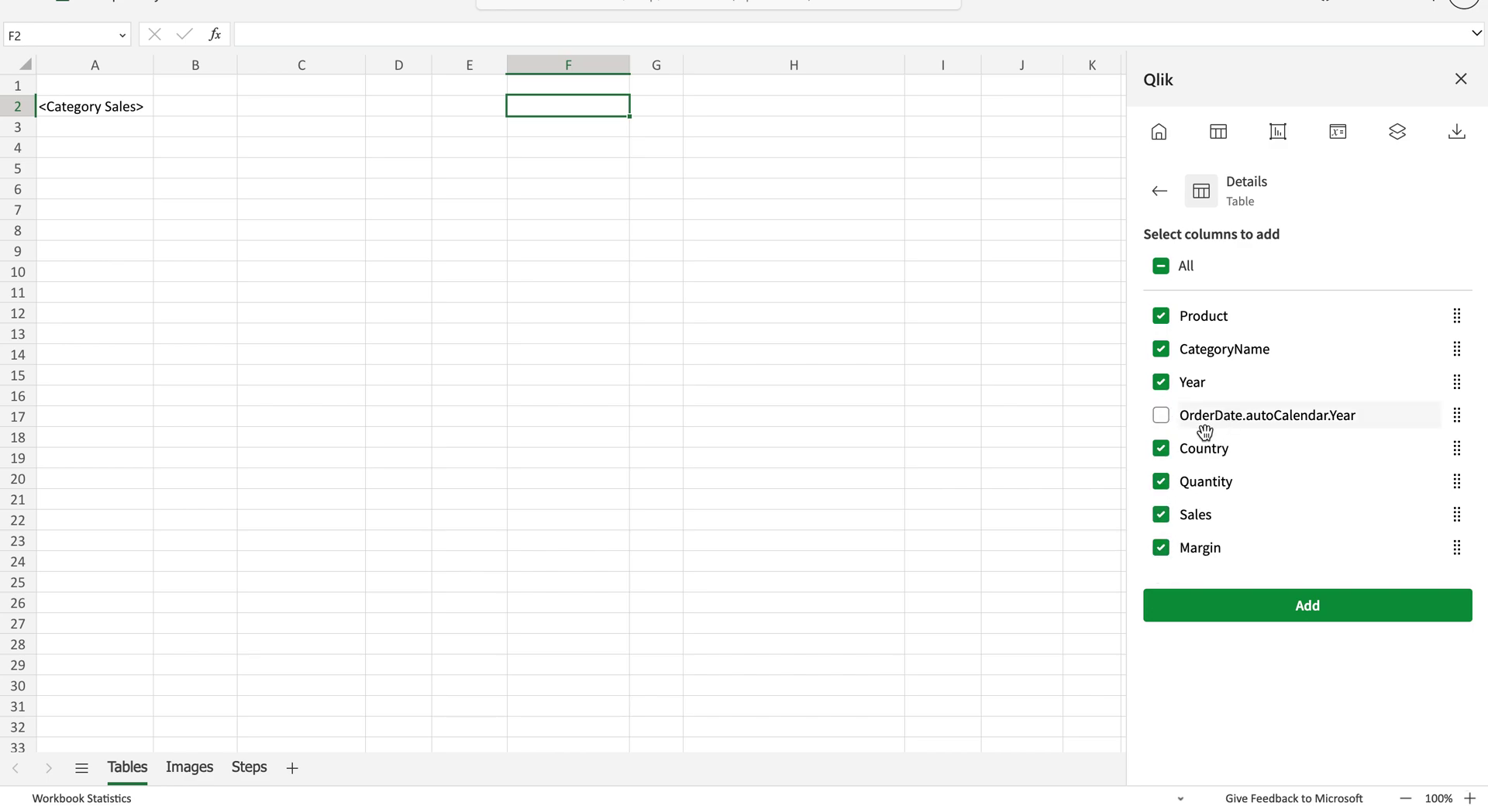
click(1269, 616)
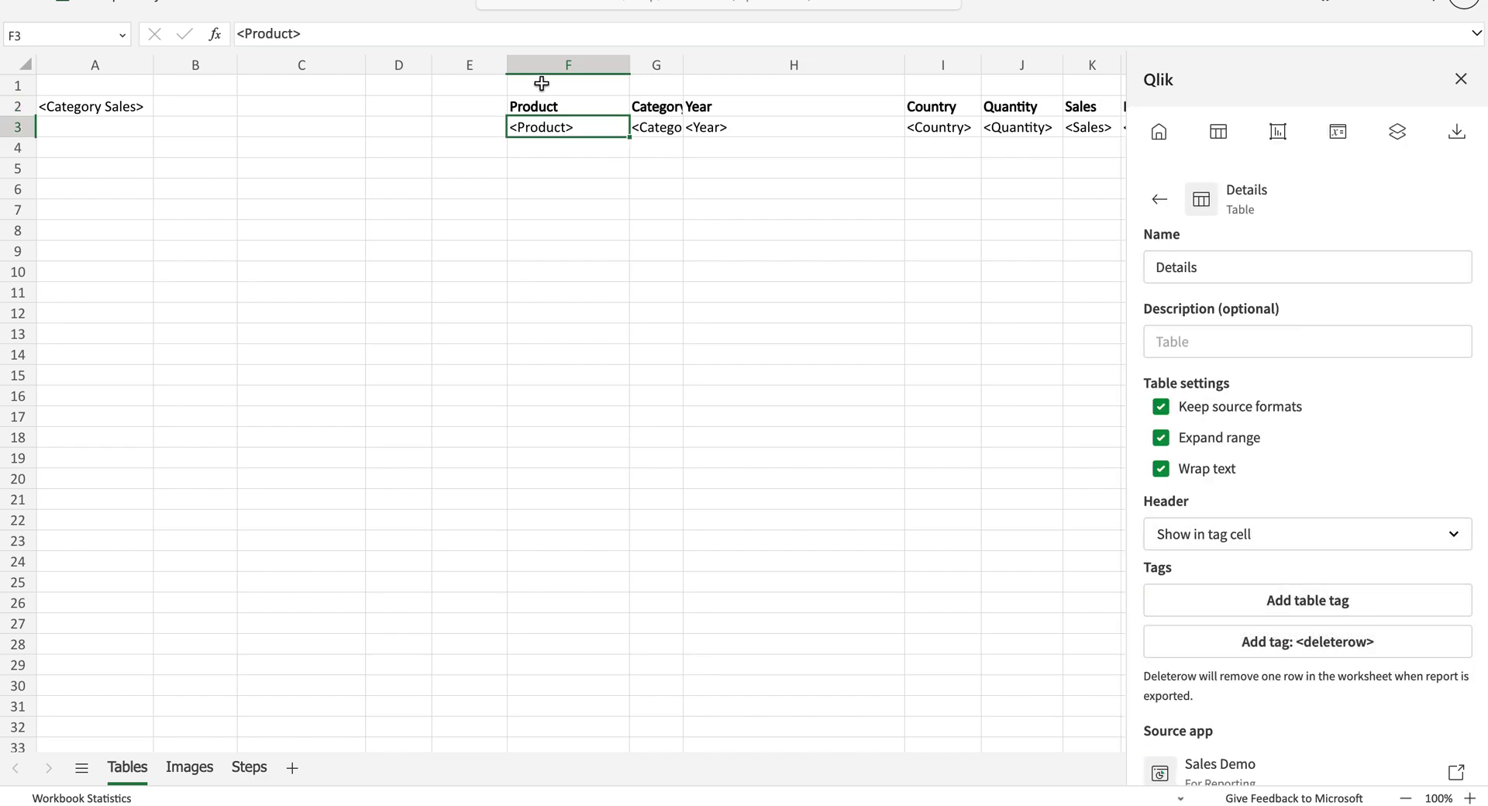
- Look through the Details column headers in row 2, from Product to Margin
key(Up)
key(Right)
key(Right)
key(Right)
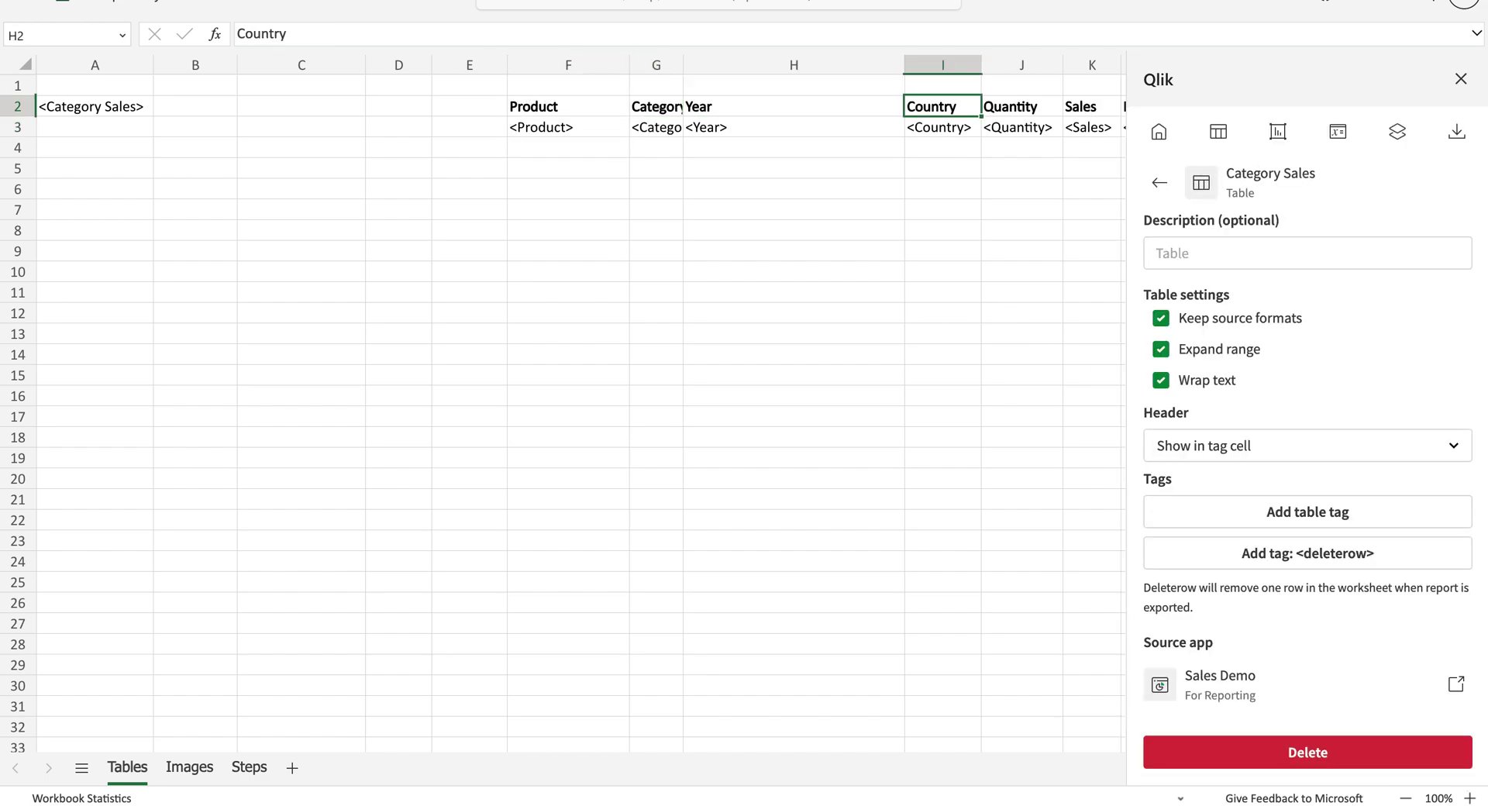
key(Right)
key(Right)
key(Right)
key(Left)
key(Left)
key(Left)
key(Left)
key(Left)
key(Left)
key(Left)
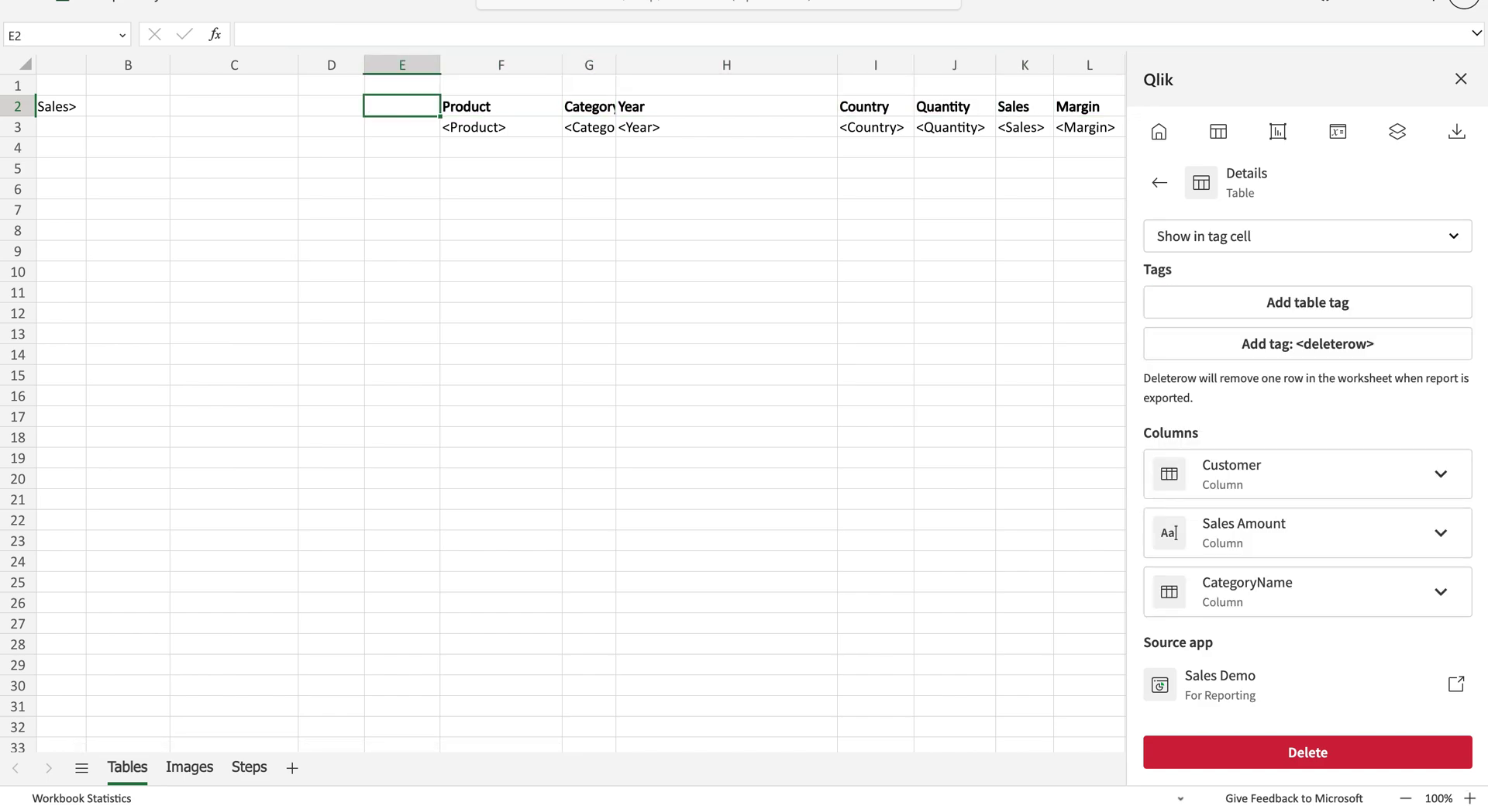
key(Right)
key(Right)
key(Right)
key(Right)
key(Right)
key(Right)
key(Right)
key(Left)
key(Left)
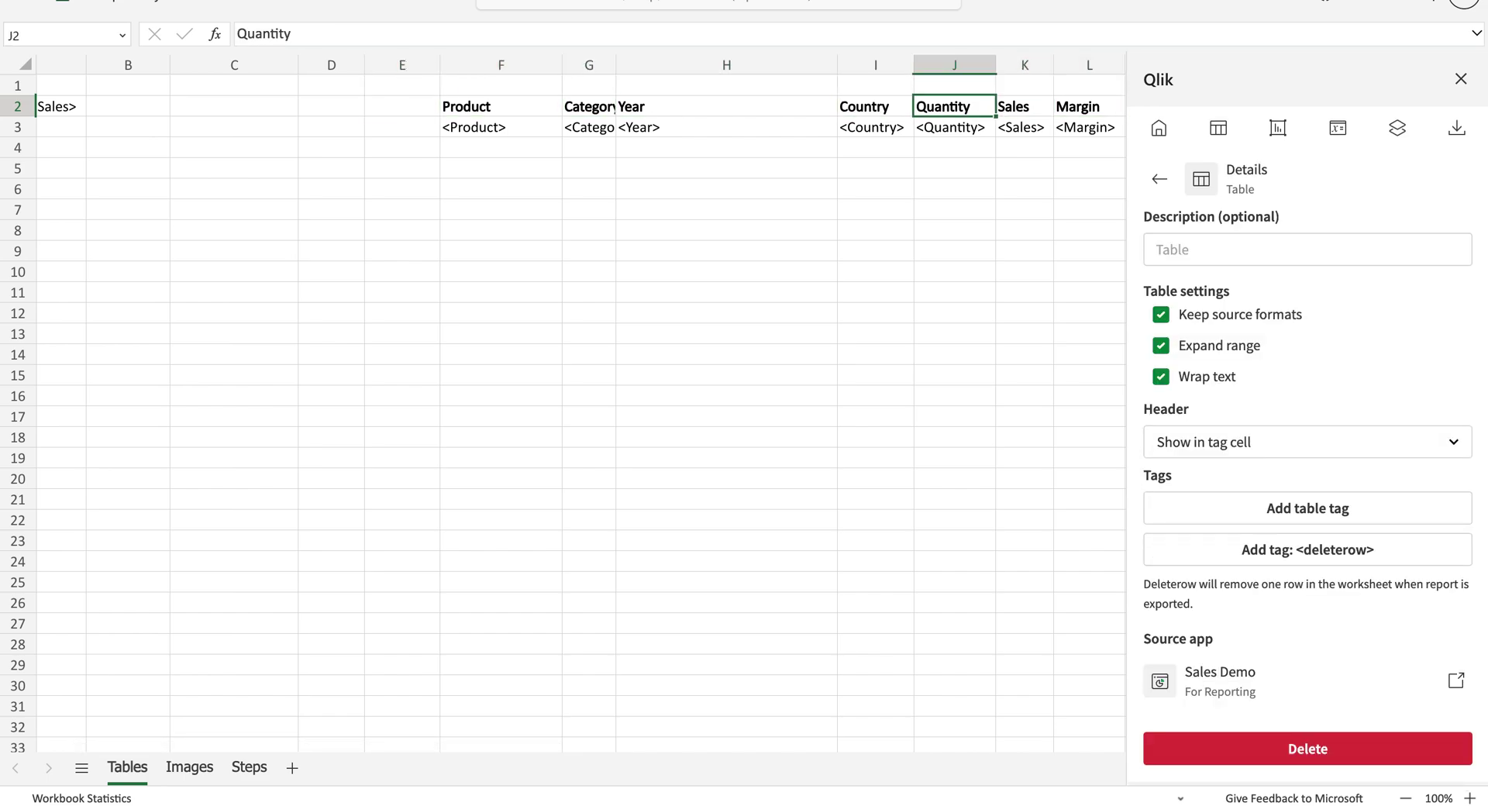
key(Left)
key(Left)
key(Left)
key(Left)
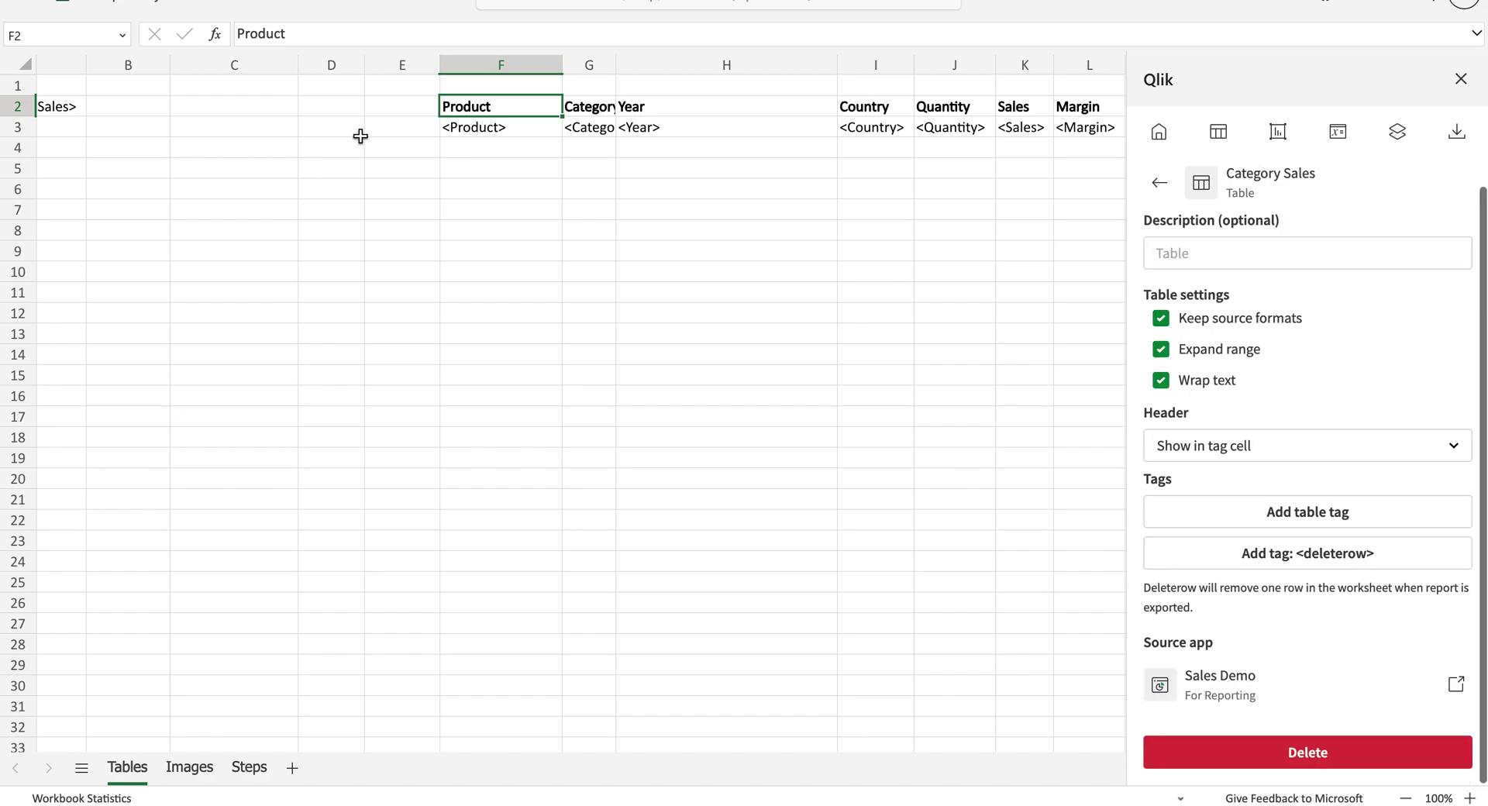
scroll(361, 136, left, 2)
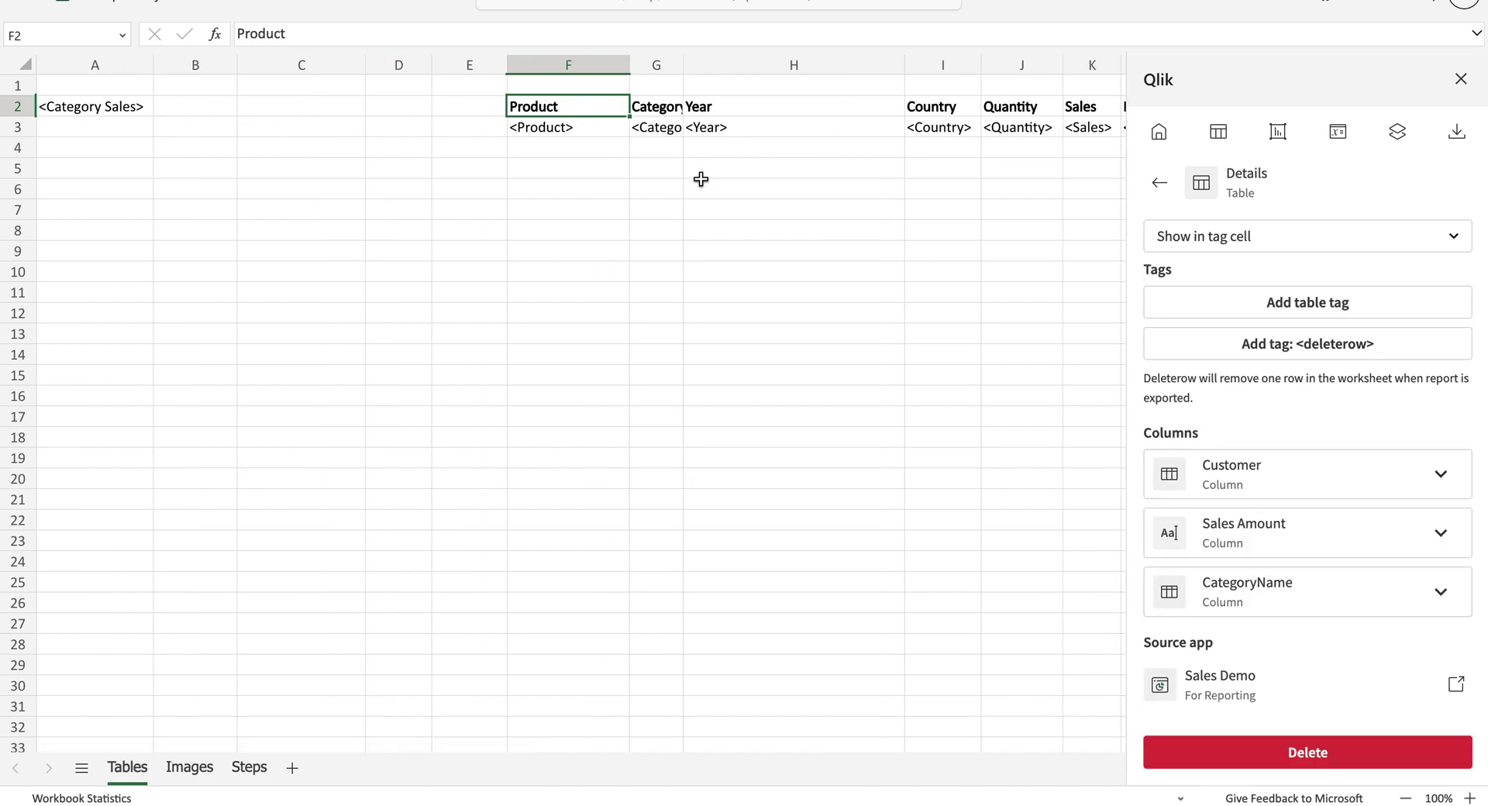
- Compare the Product column tag in cell F3 with the Category Sales table tag in cell A2
click(558, 126)
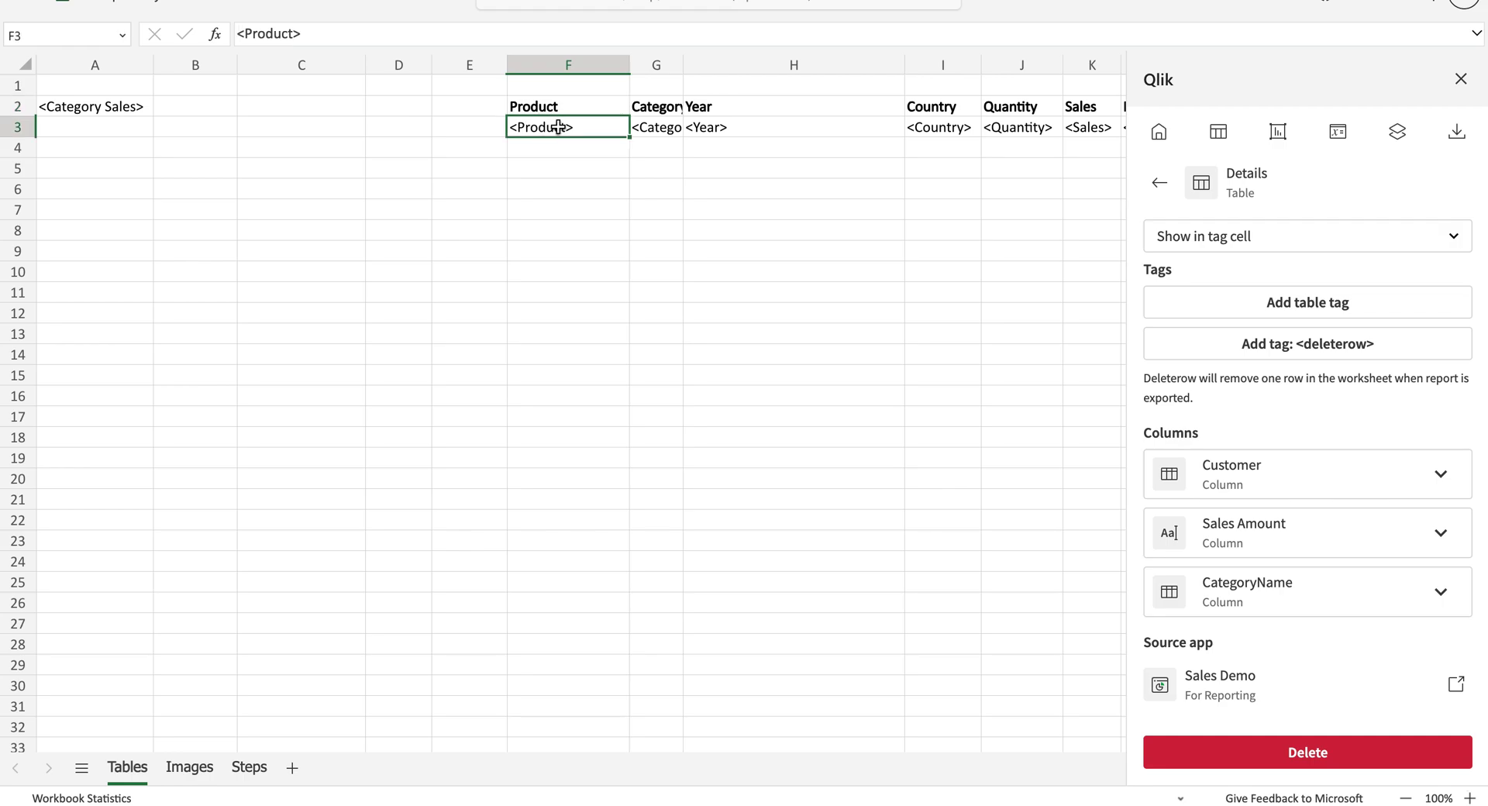
key(Up)
key(Left)
key(Left)
key(Left)
key(Left)
key(Left)
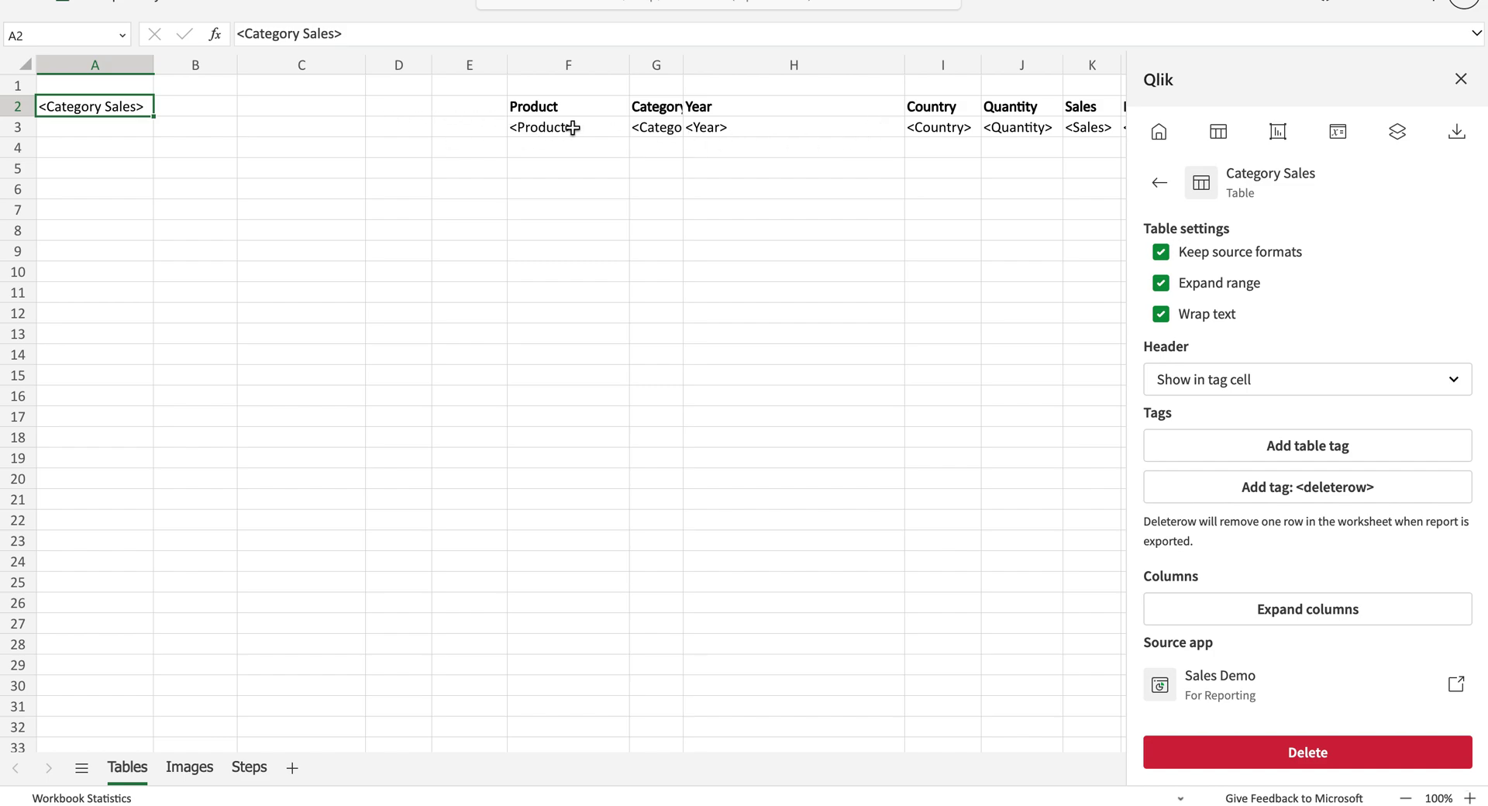
click(512, 127)
click(80, 113)
- Narrow the Year column H and generate a preview of the report as Excel (.xlsx)
drag(903, 55, 757, 62)
click(767, 205)
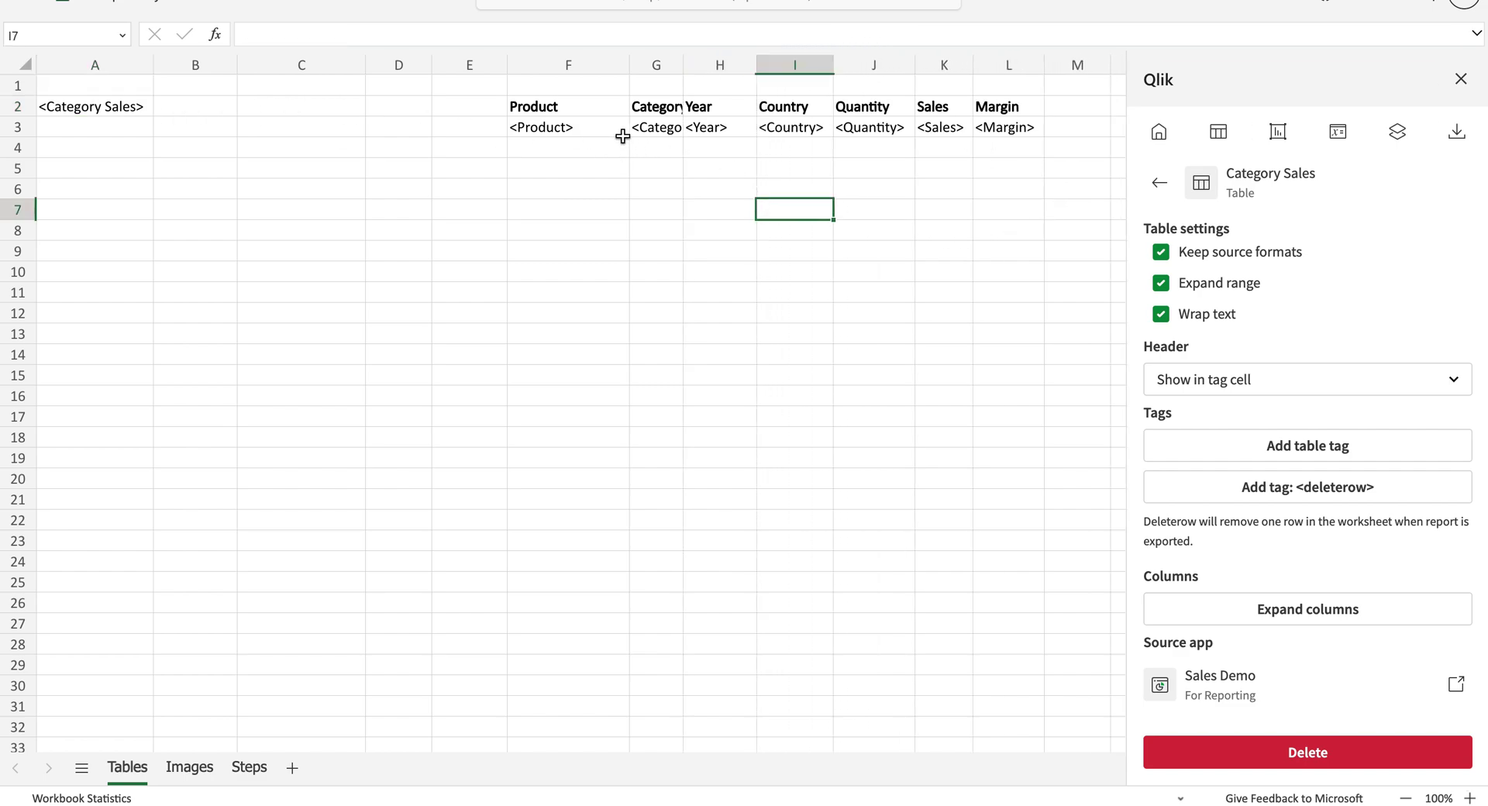
click(1457, 135)
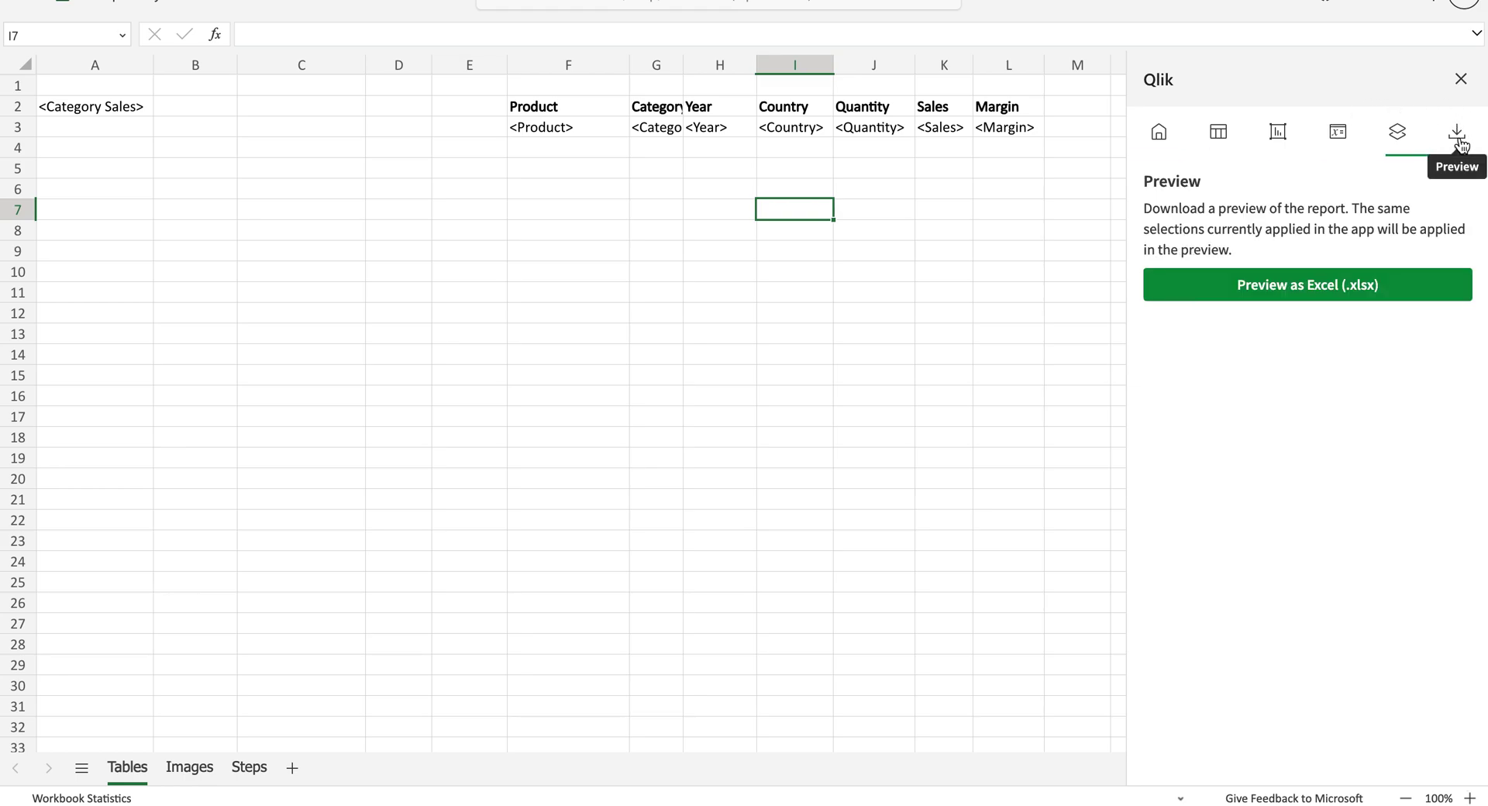
click(1322, 286)
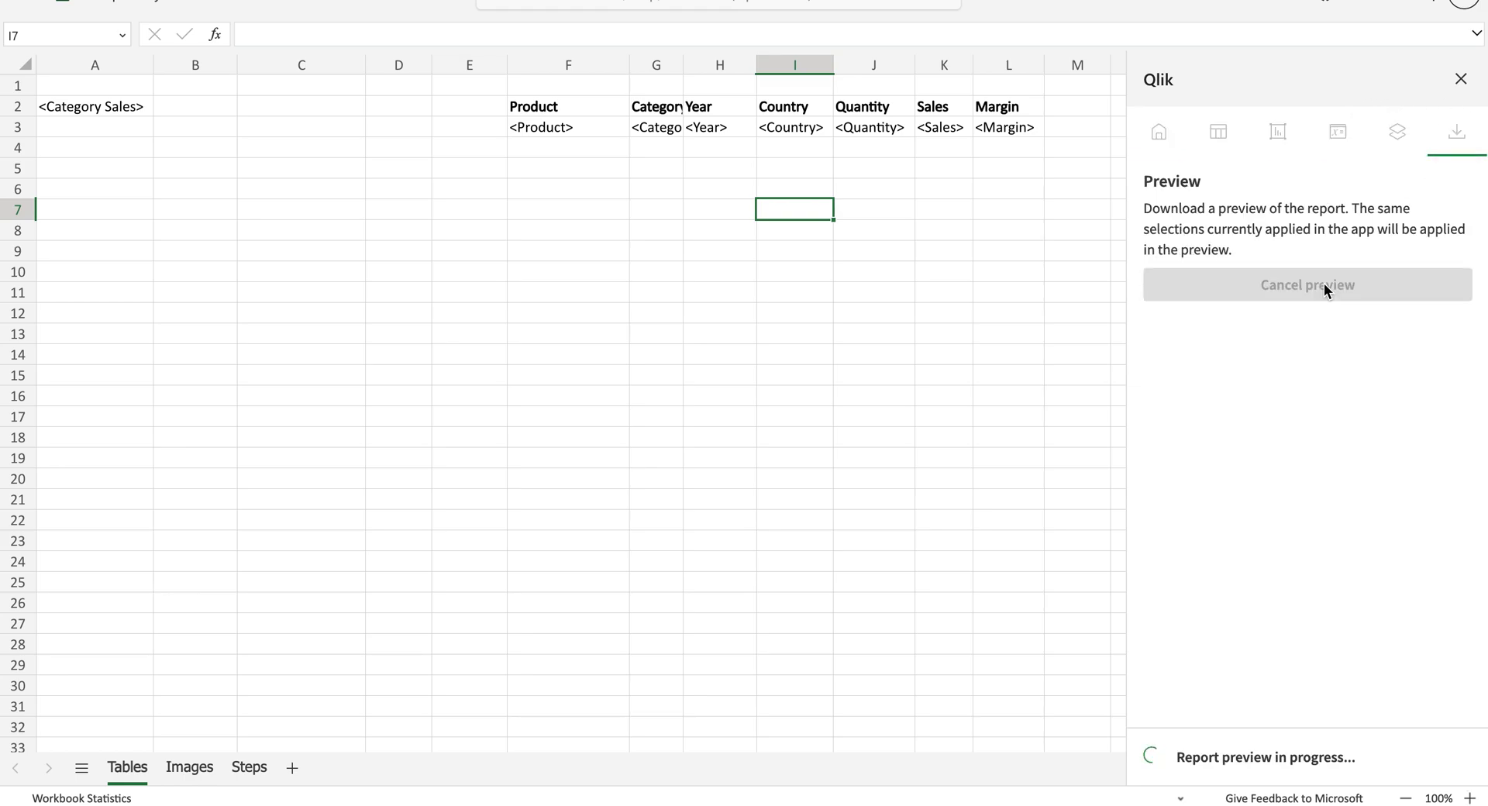
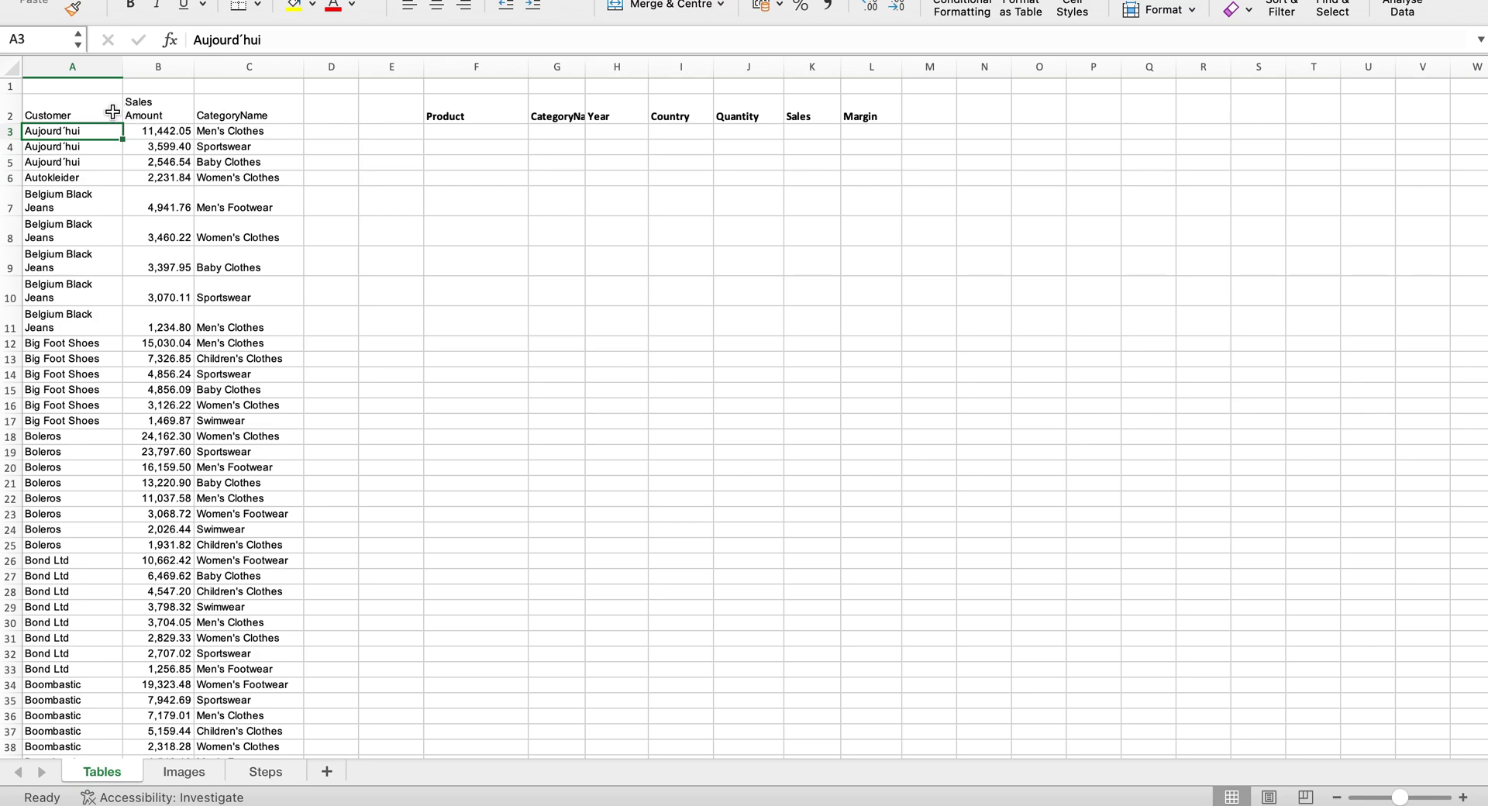
- Look through the first rows of the Category Sales table and the empty cells under the Details headers in the previewed report
key(Right)
key(Right)
key(Right)
key(Left)
key(Left)
key(Left)
key(Down)
key(Right)
key(Right)
key(Right)
key(Left)
key(Left)
key(Right)
key(Right)
key(Right)
key(Right)
key(Right)
key(Right)
key(Up)
key(Left)
key(Right)
key(Left)
key(Left)
key(Right)
key(Down)
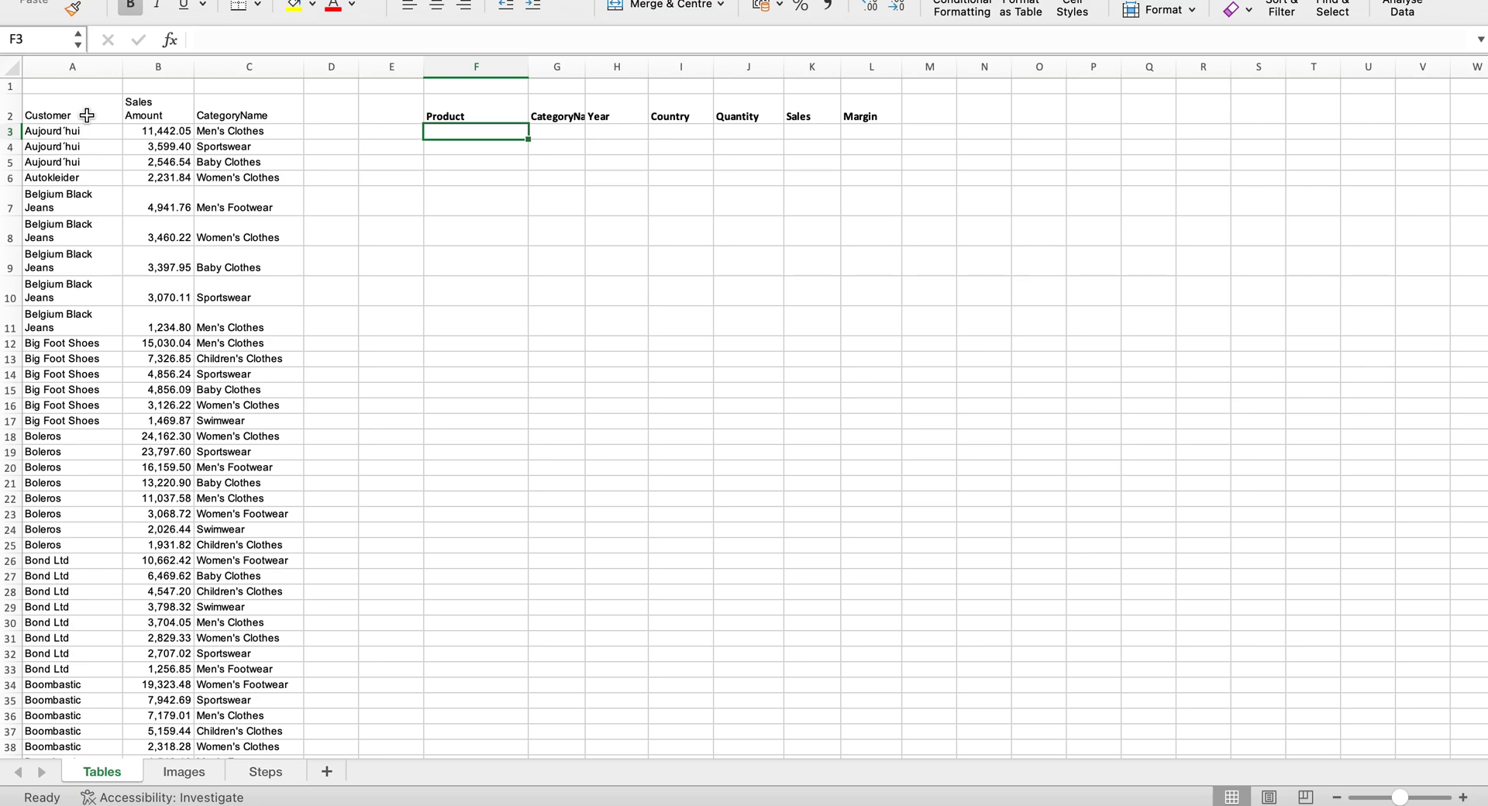
- Jump down the Product column to the first Details data and compare its row with the end of the Category Sales table
key(ctrl+Down)
key(Down)
key(Up)
key(Up)
key(Left)
key(Left)
key(Left)
key(Left)
key(Left)
key(Down)
key(Down)
key(Right)
key(Right)
key(Right)
key(Right)
key(Up)
key(Right)
key(Right)
key(Right)
key(Right)
key(Right)
key(Right)
key(Right)
key(ctrl+Right)
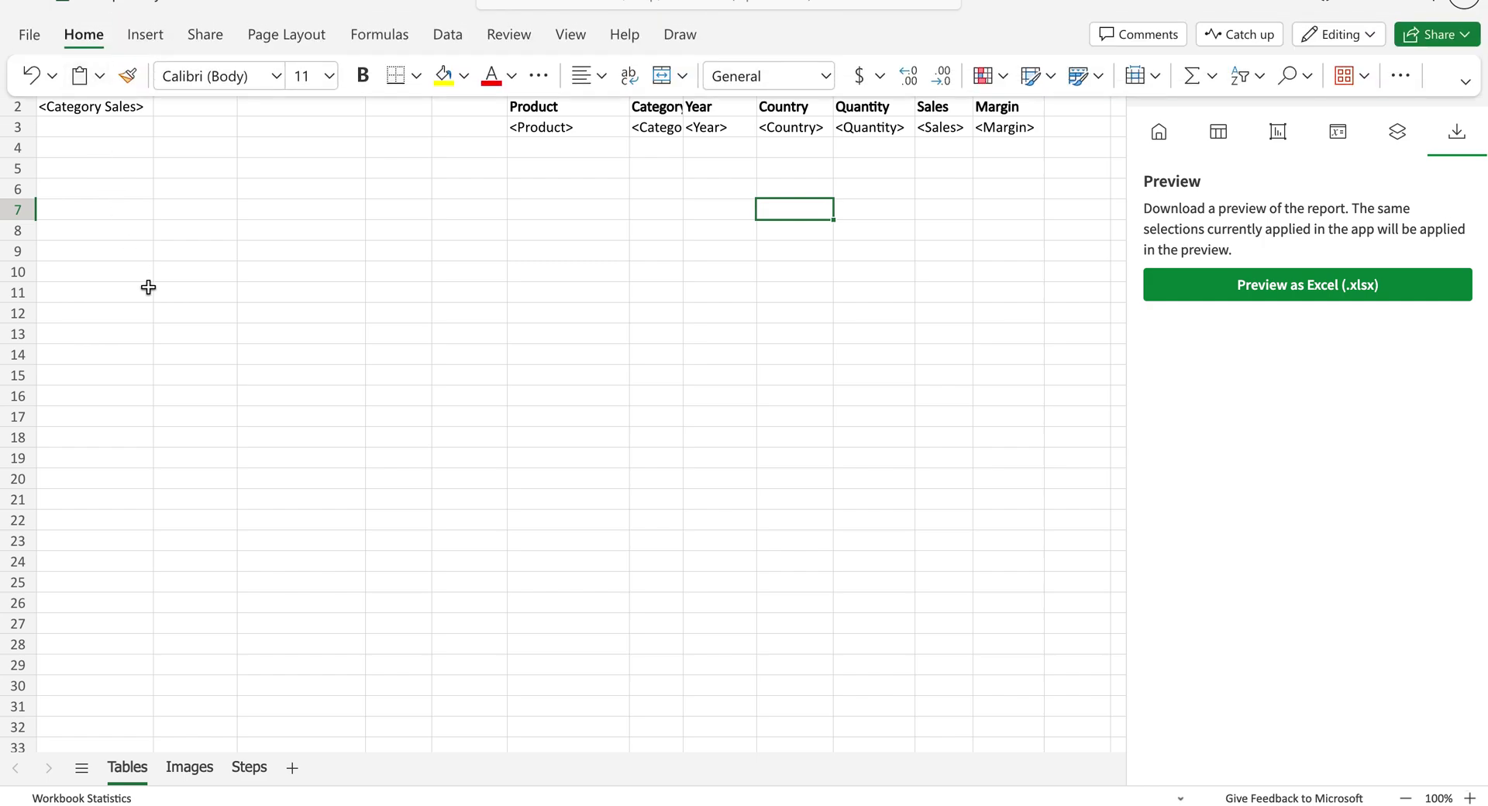
- Back in the template, compare the Category Sales tag in cell A2 and its adjacent cells with the Product tag in cell F3
click(206, 238)
click(104, 109)
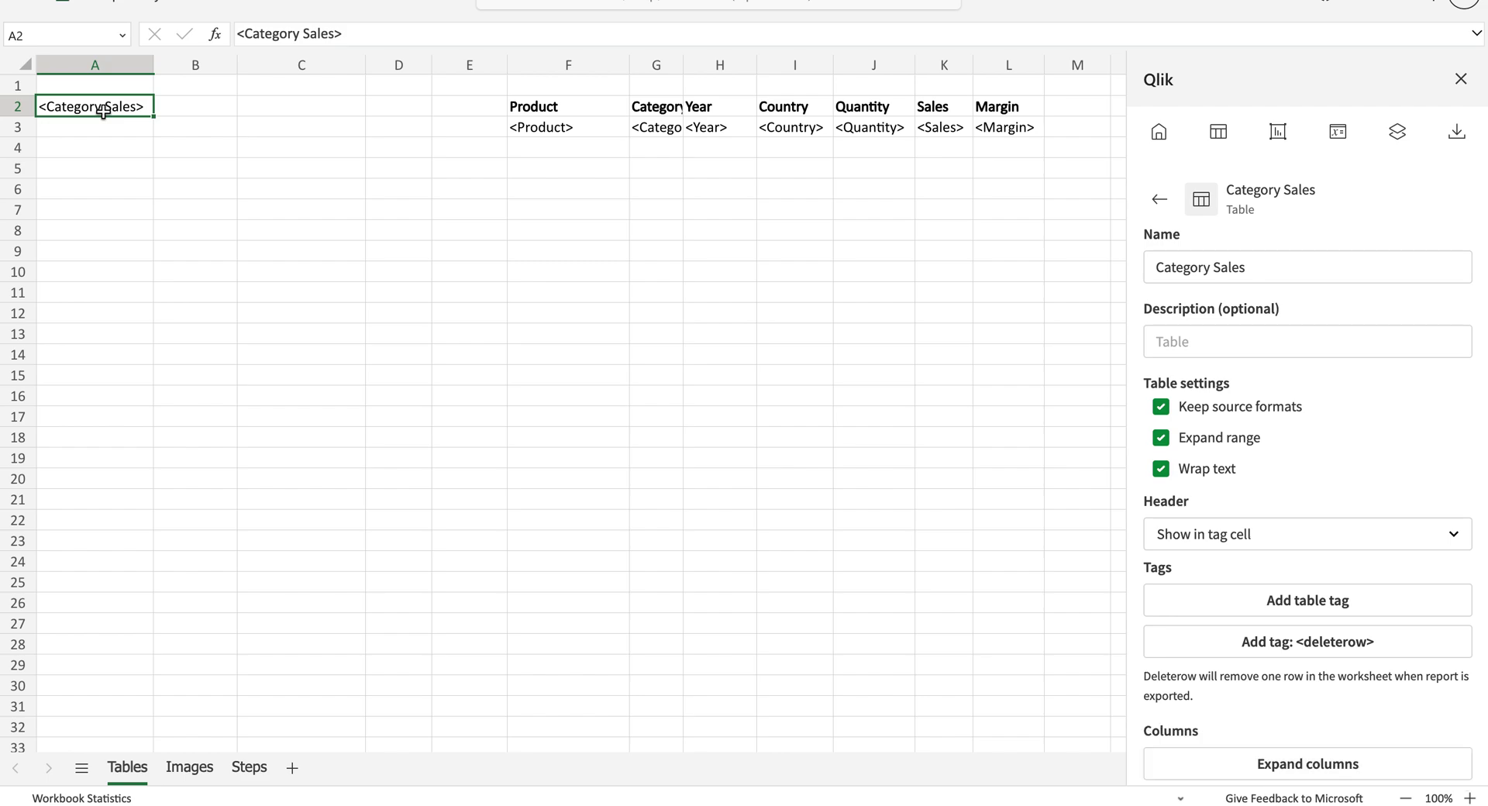
key(Right)
key(Right)
key(Right)
key(Left)
key(Left)
key(Left)
key(Right)
key(Left)
click(547, 126)
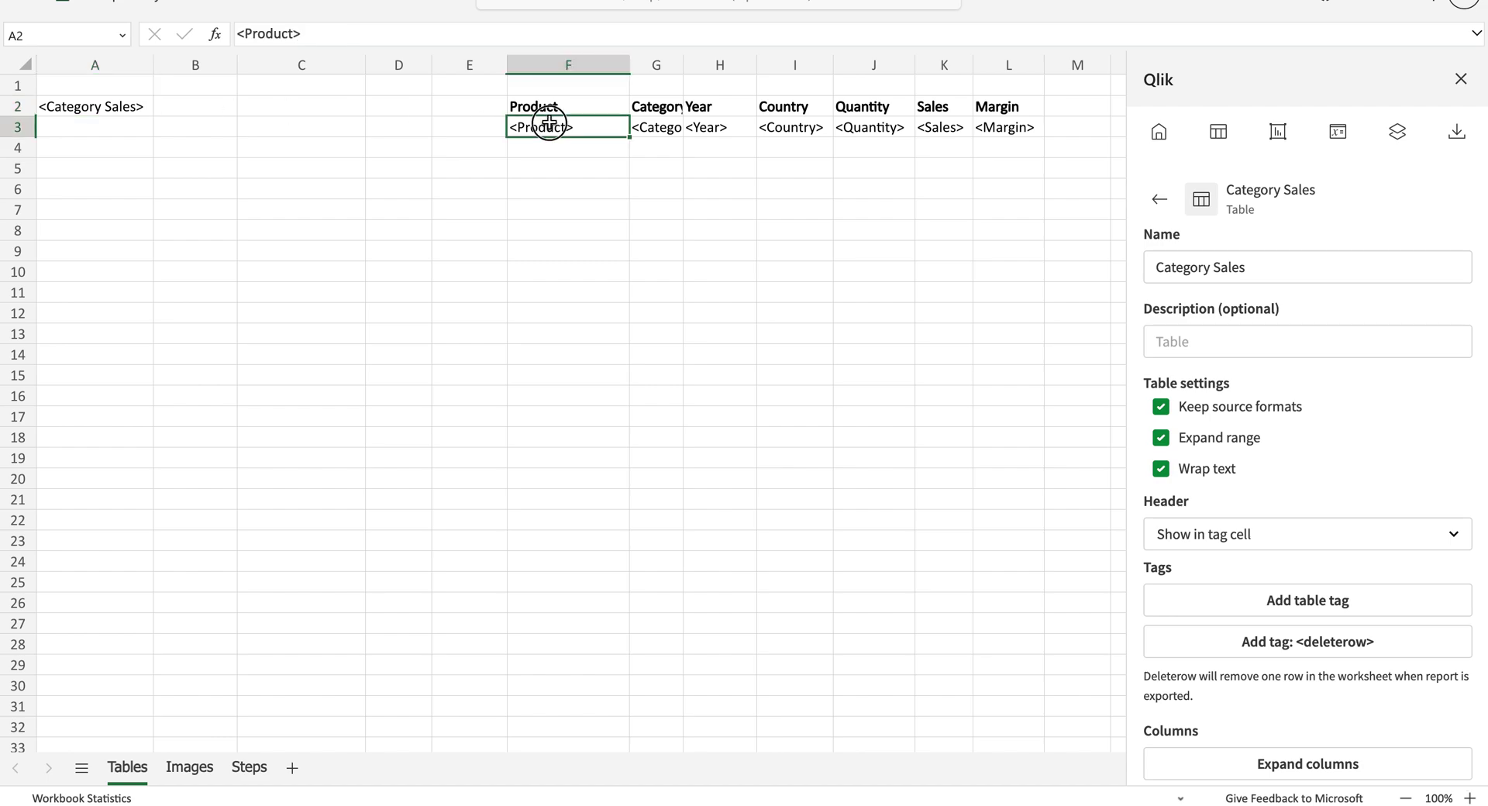
- Move the Category Sales table tag from cell A2 to cell A3, level with the Details column tags
click(90, 132)
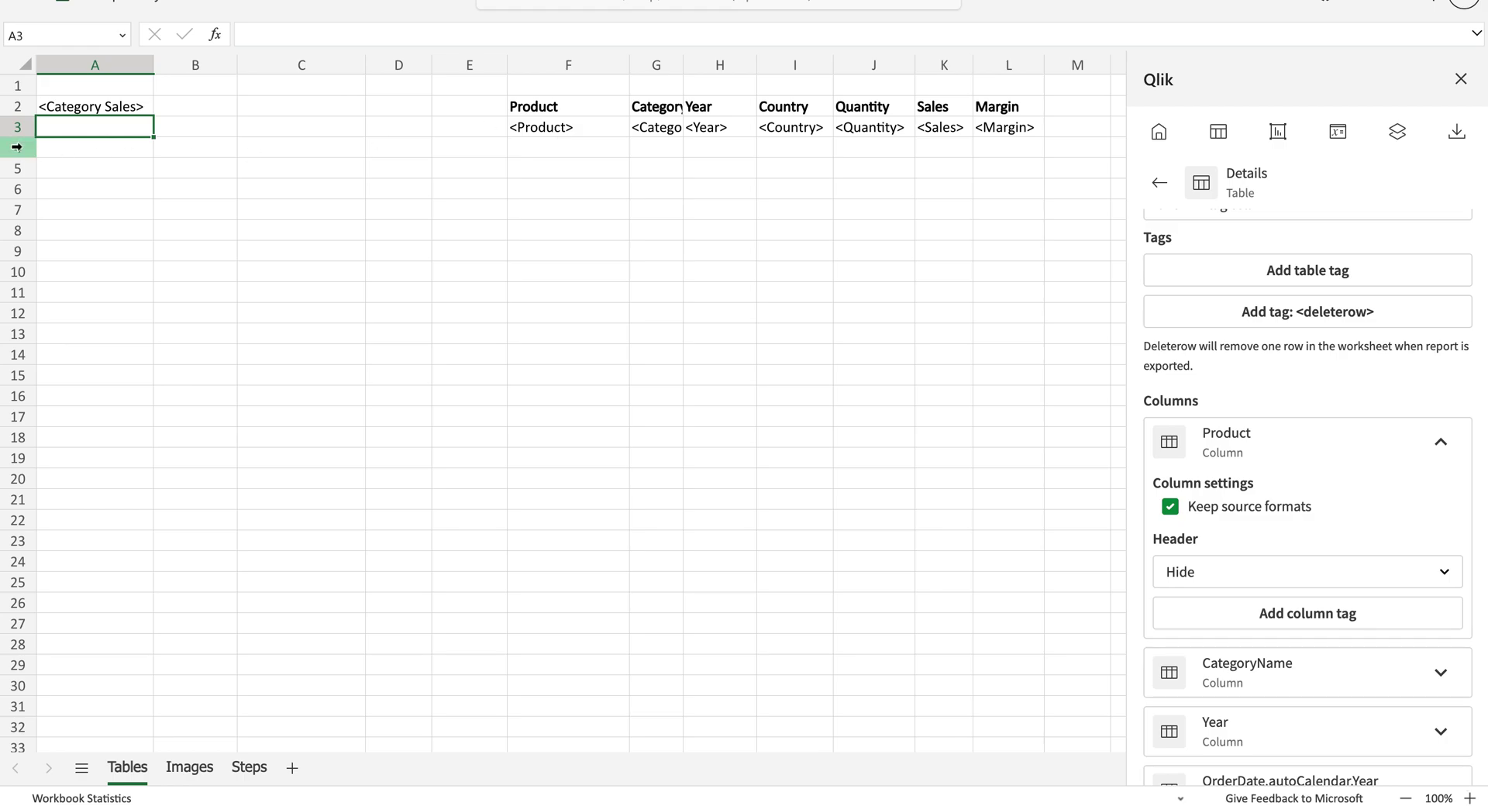
click(52, 105)
key(ctrl+x)
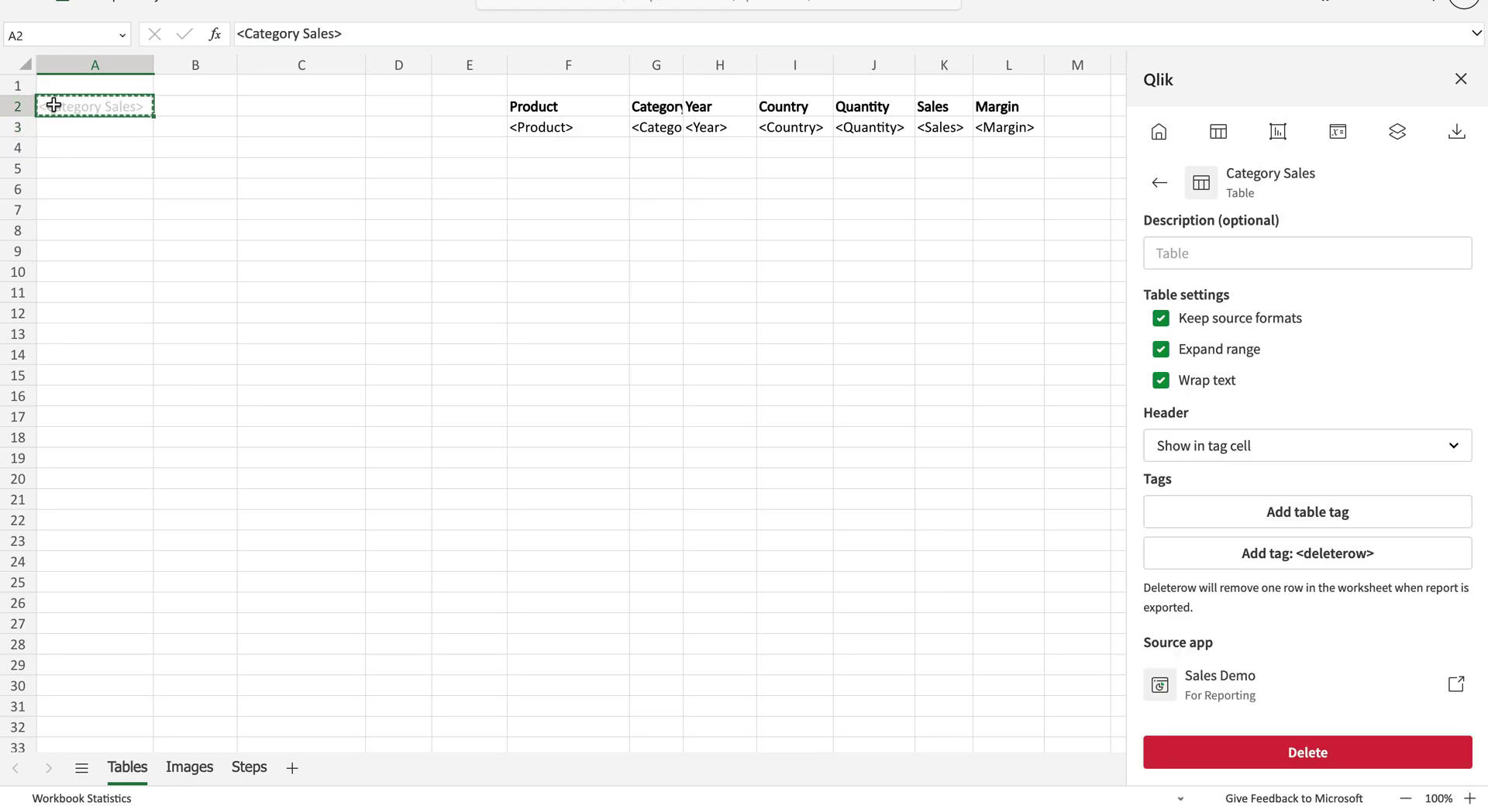
key(Down)
key(ctrl+v)
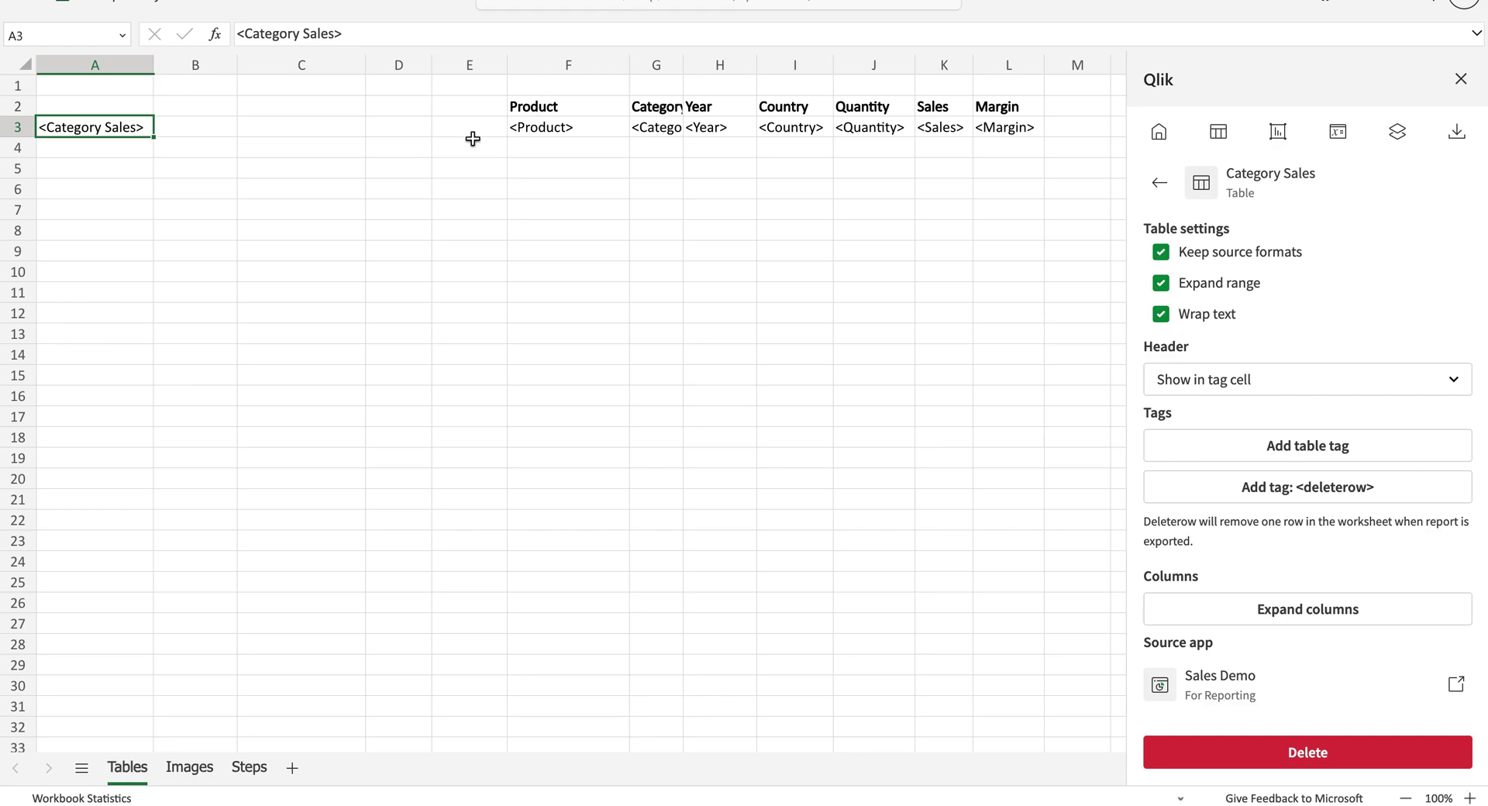
click(81, 213)
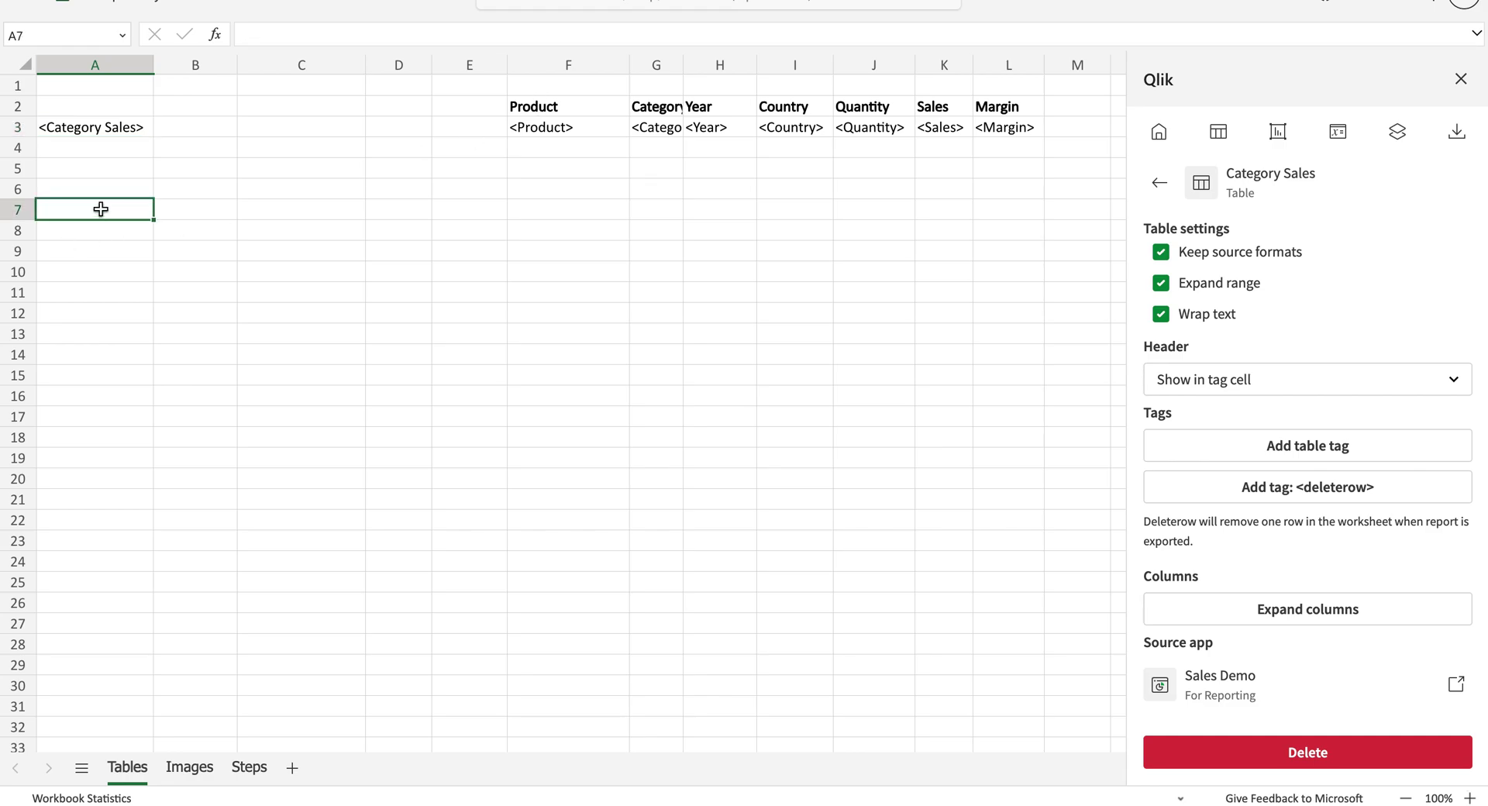
- Compare the moved Category Sales tag and its header setting with the Customer header cell A2 in the previewed report
click(104, 129)
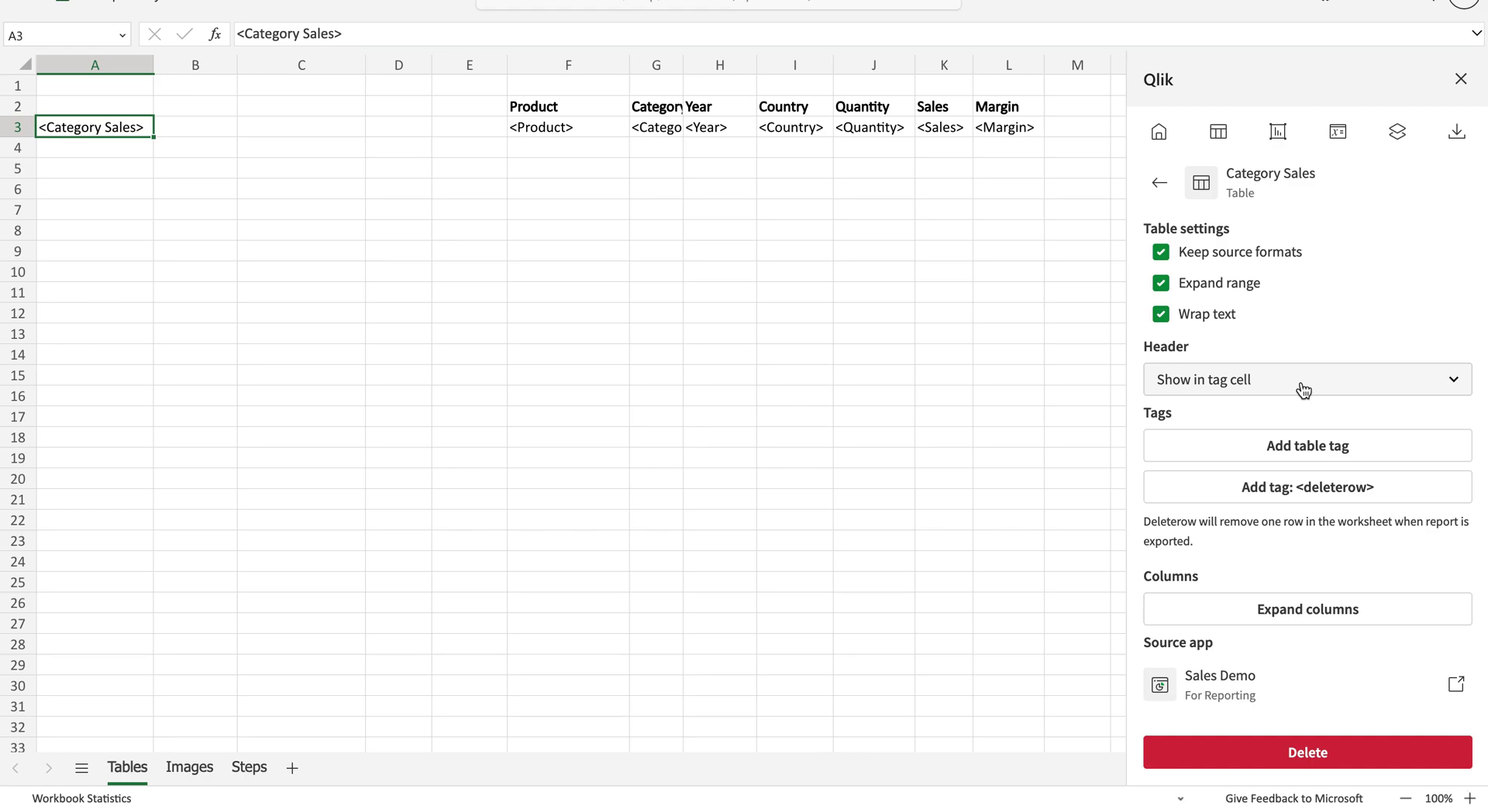
click(86, 106)
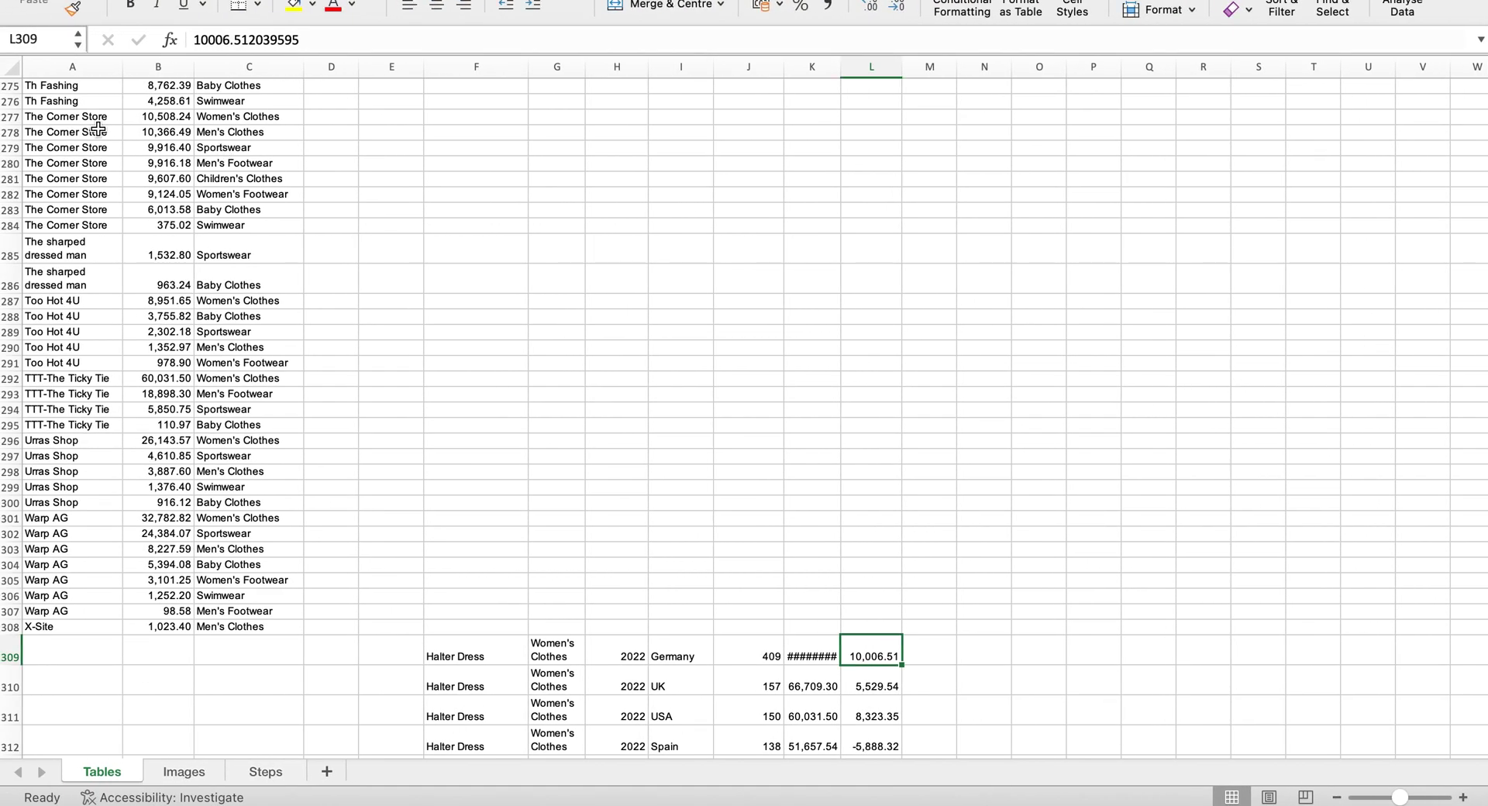
scroll(97, 128, up, 20)
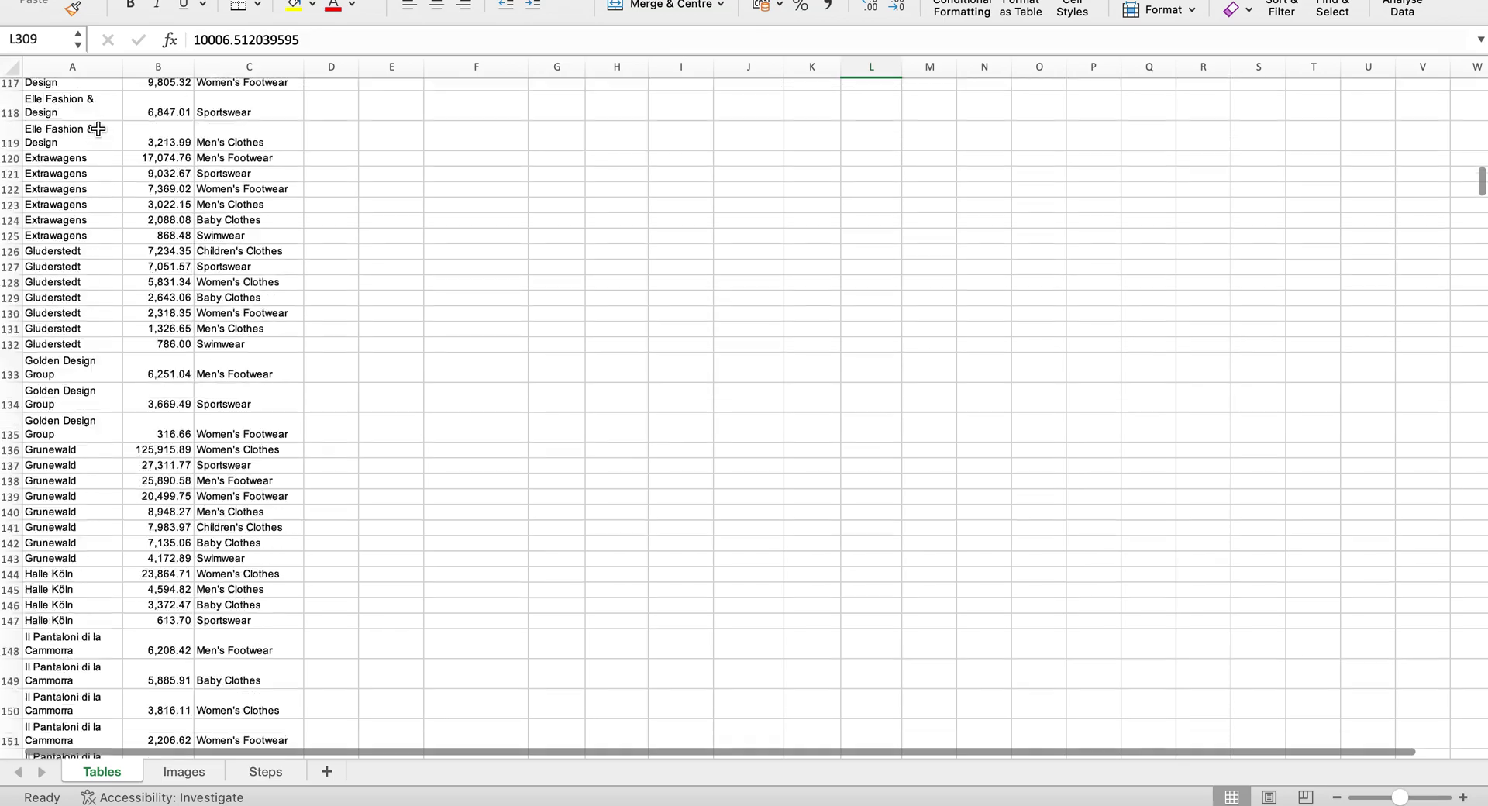
scroll(97, 128, up, 20)
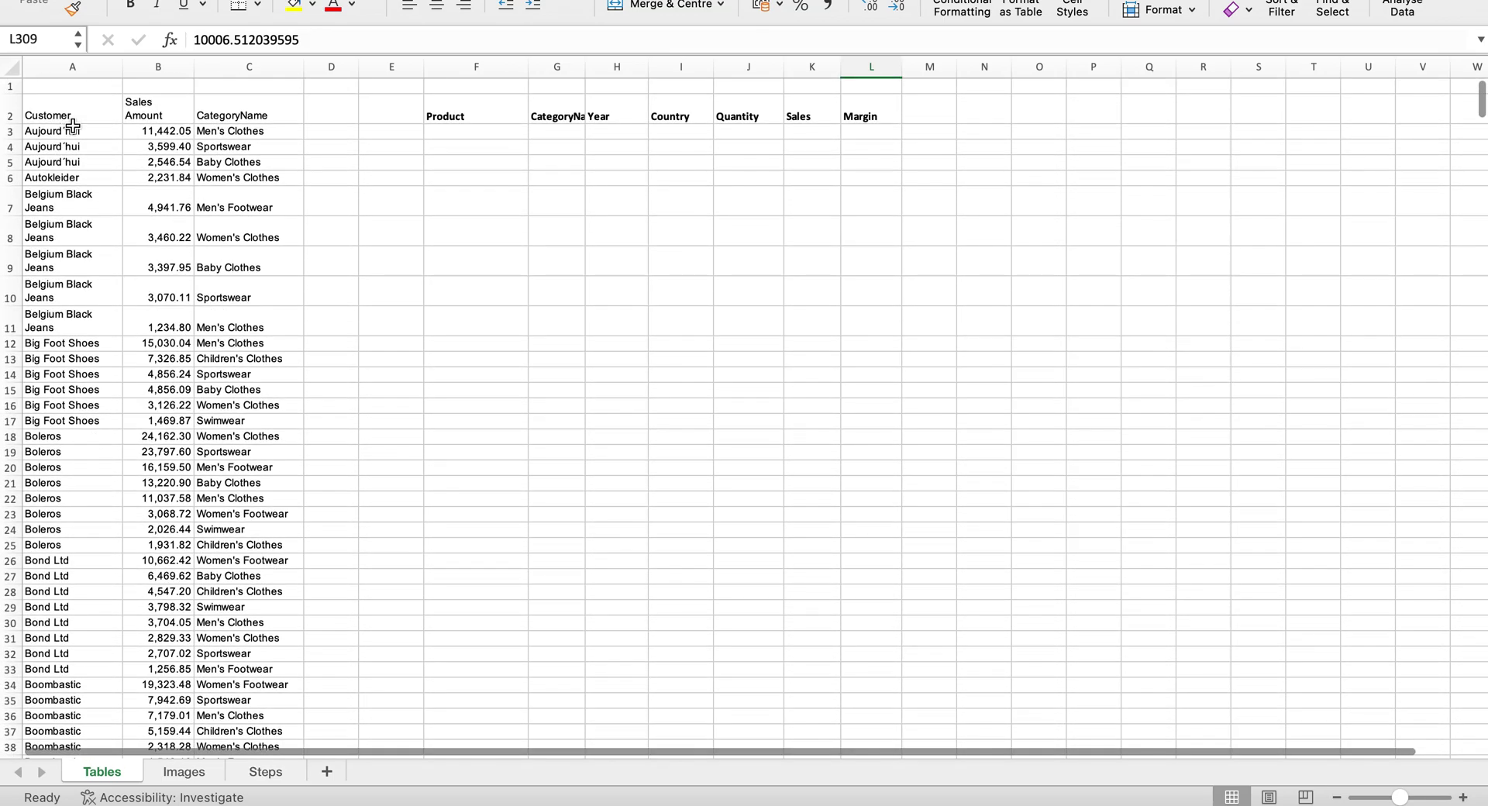
click(59, 116)
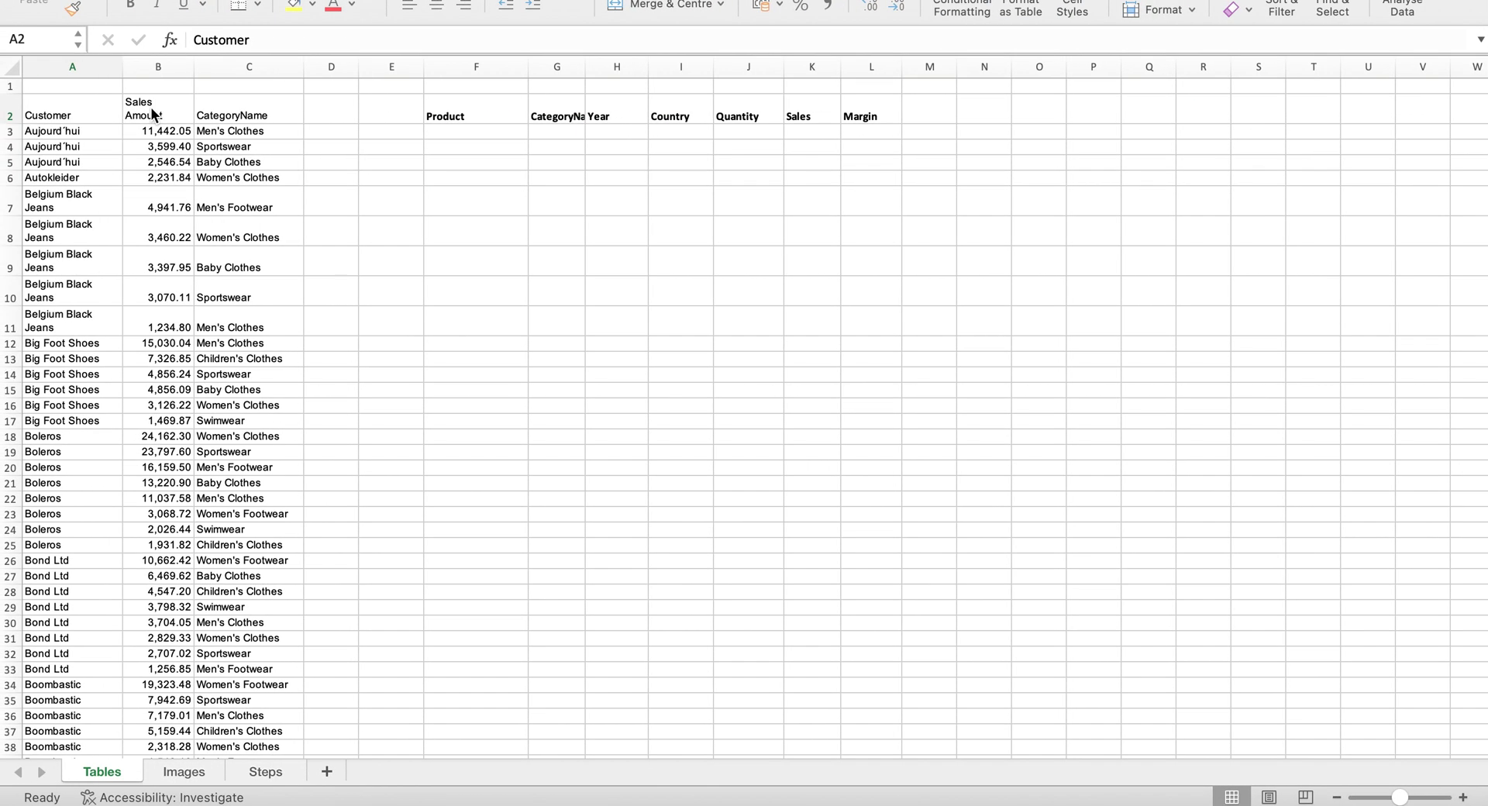
click(54, 110)
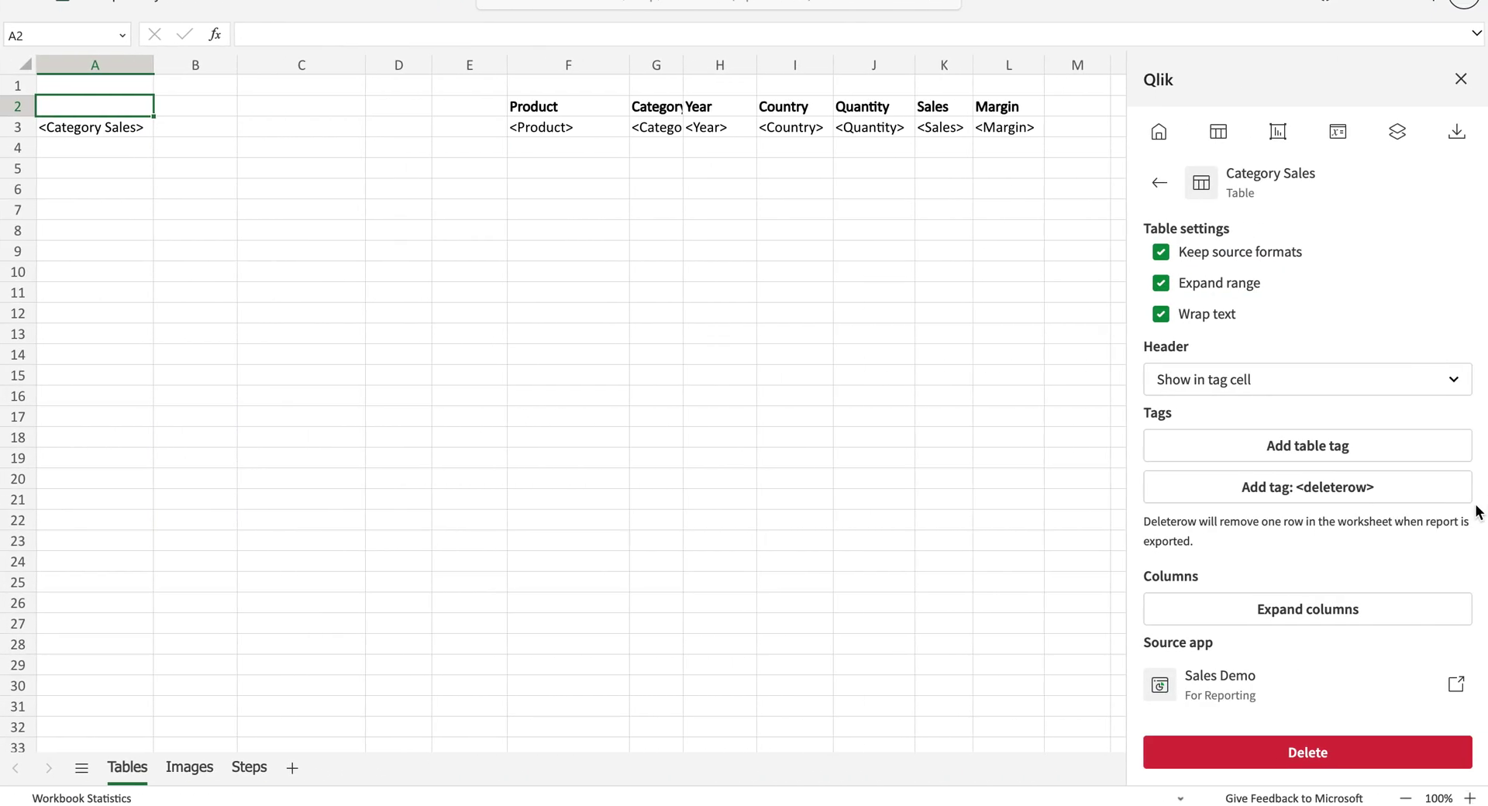
- Set the Category Sales table's header to Show above tag cell and apply the setting to the table's columns as well
click(1360, 389)
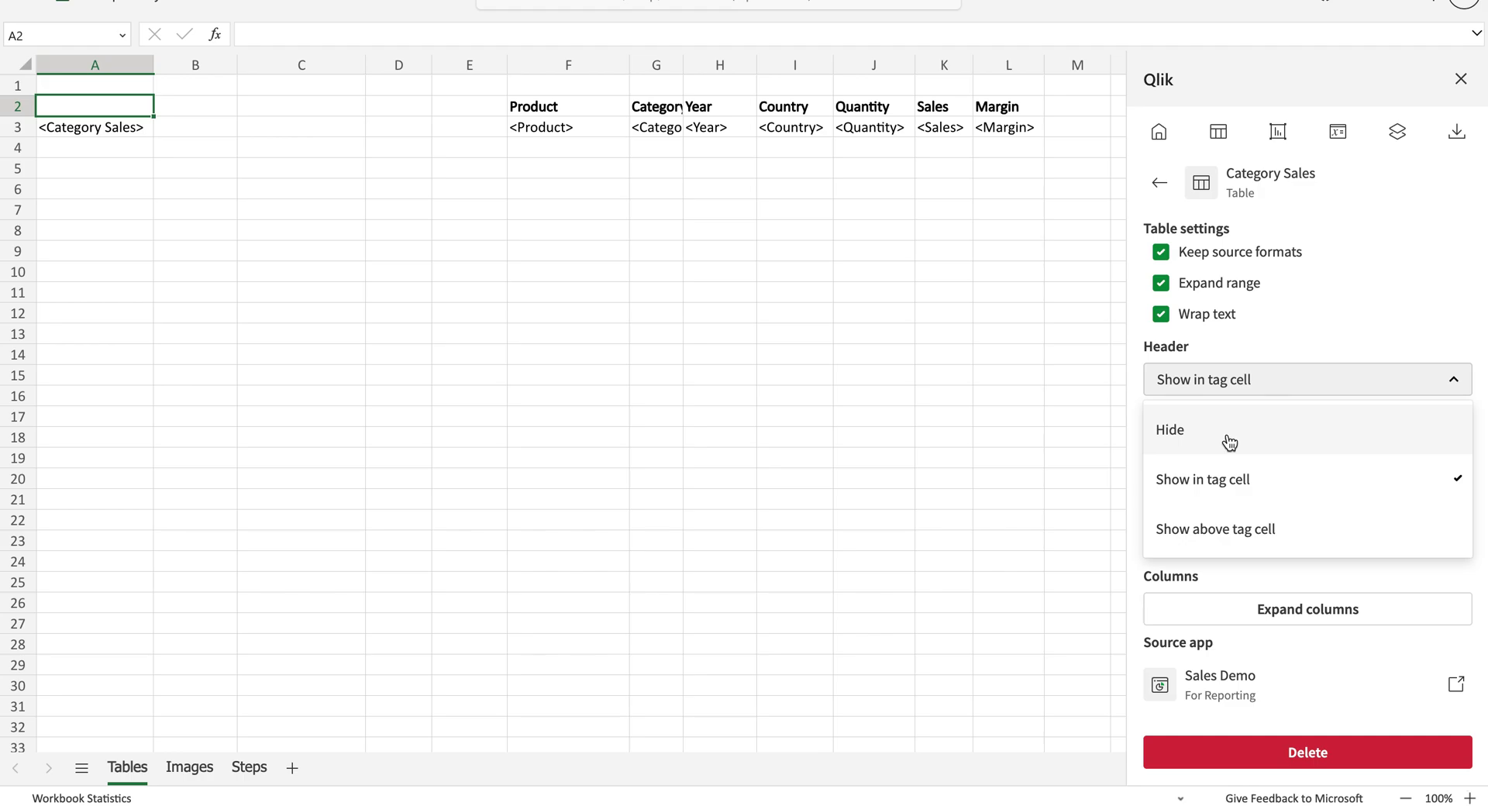
key(ctrl+Left)
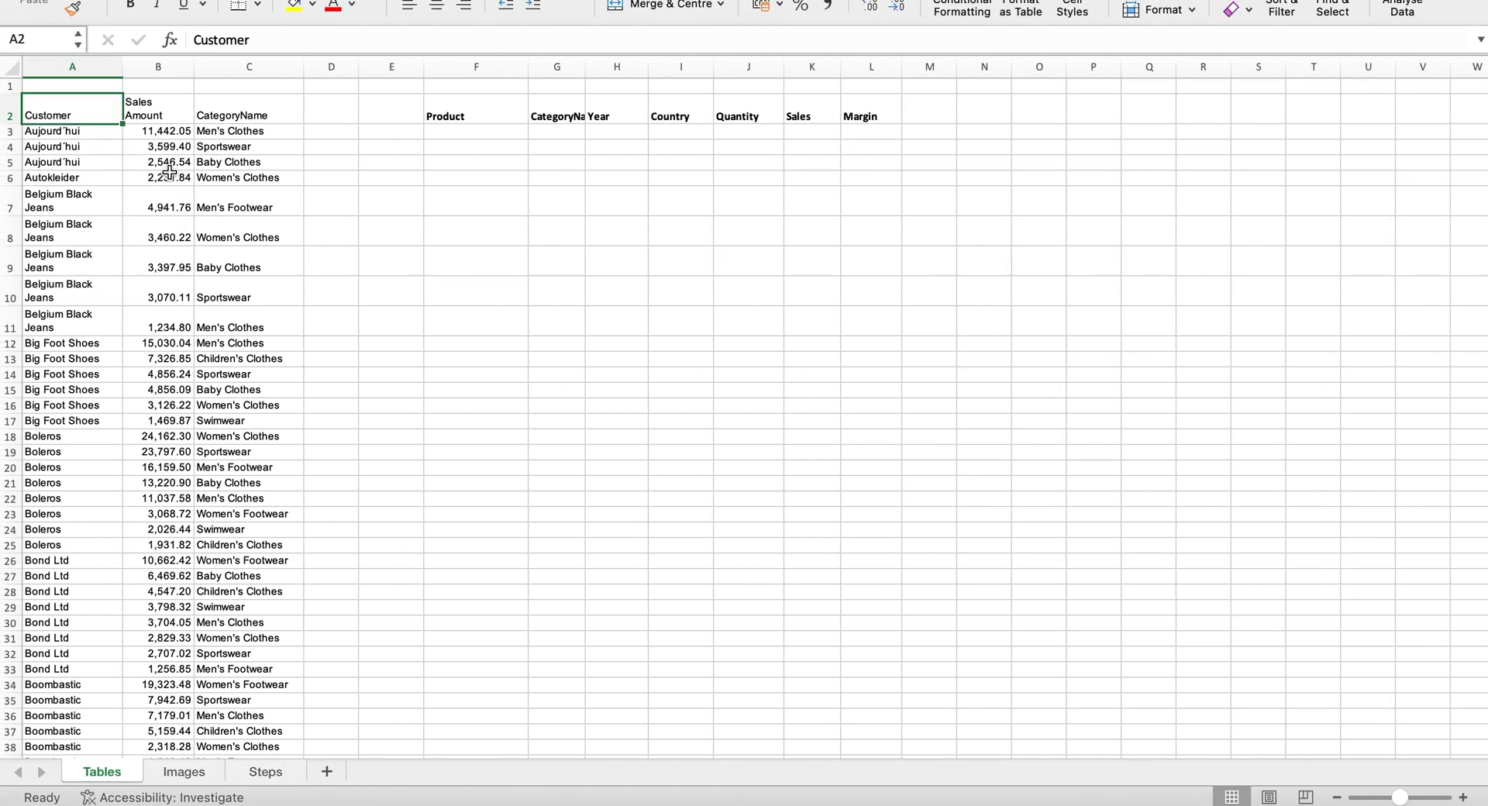
key(ctrl+Right)
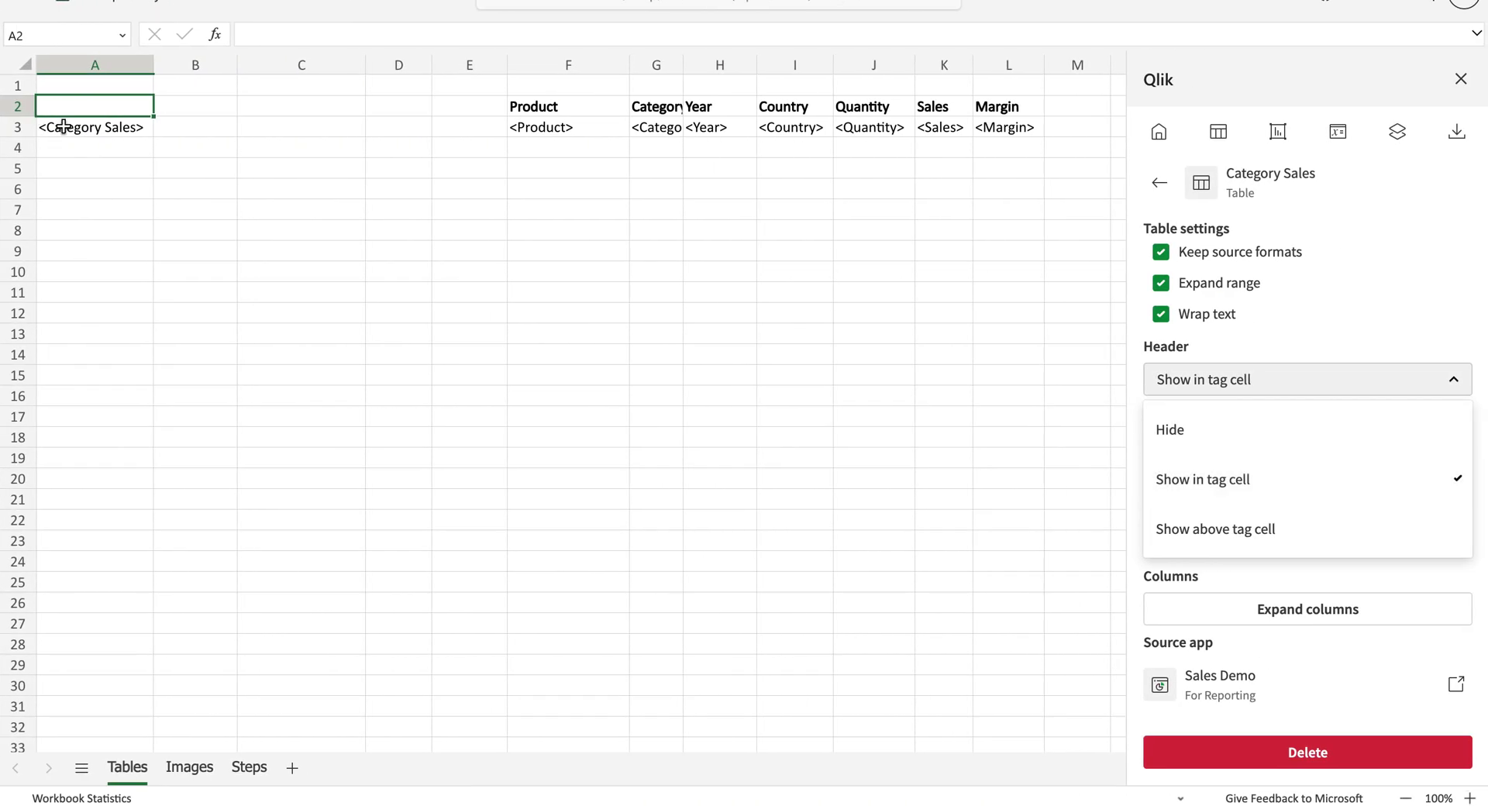
click(63, 127)
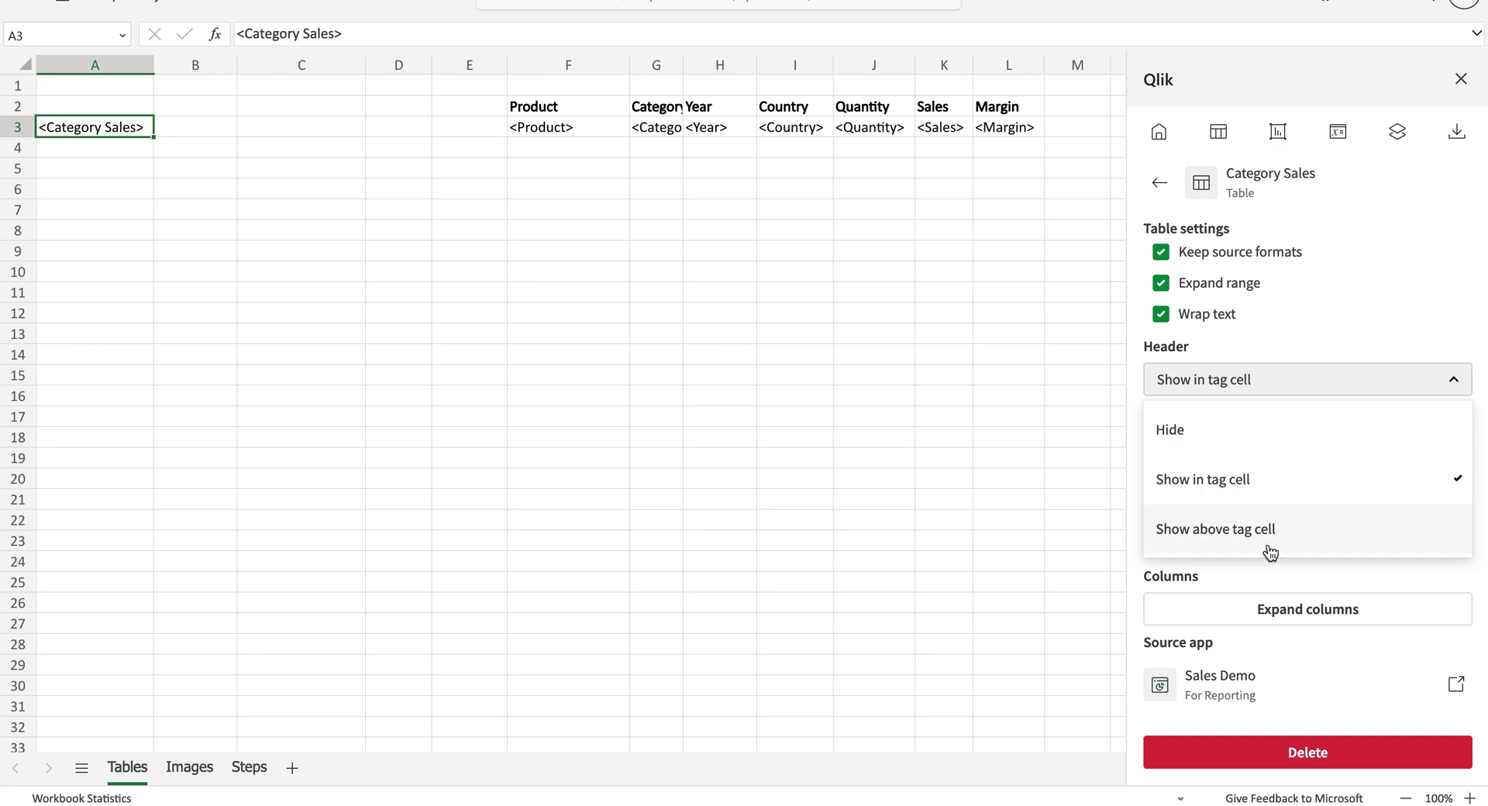
click(76, 106)
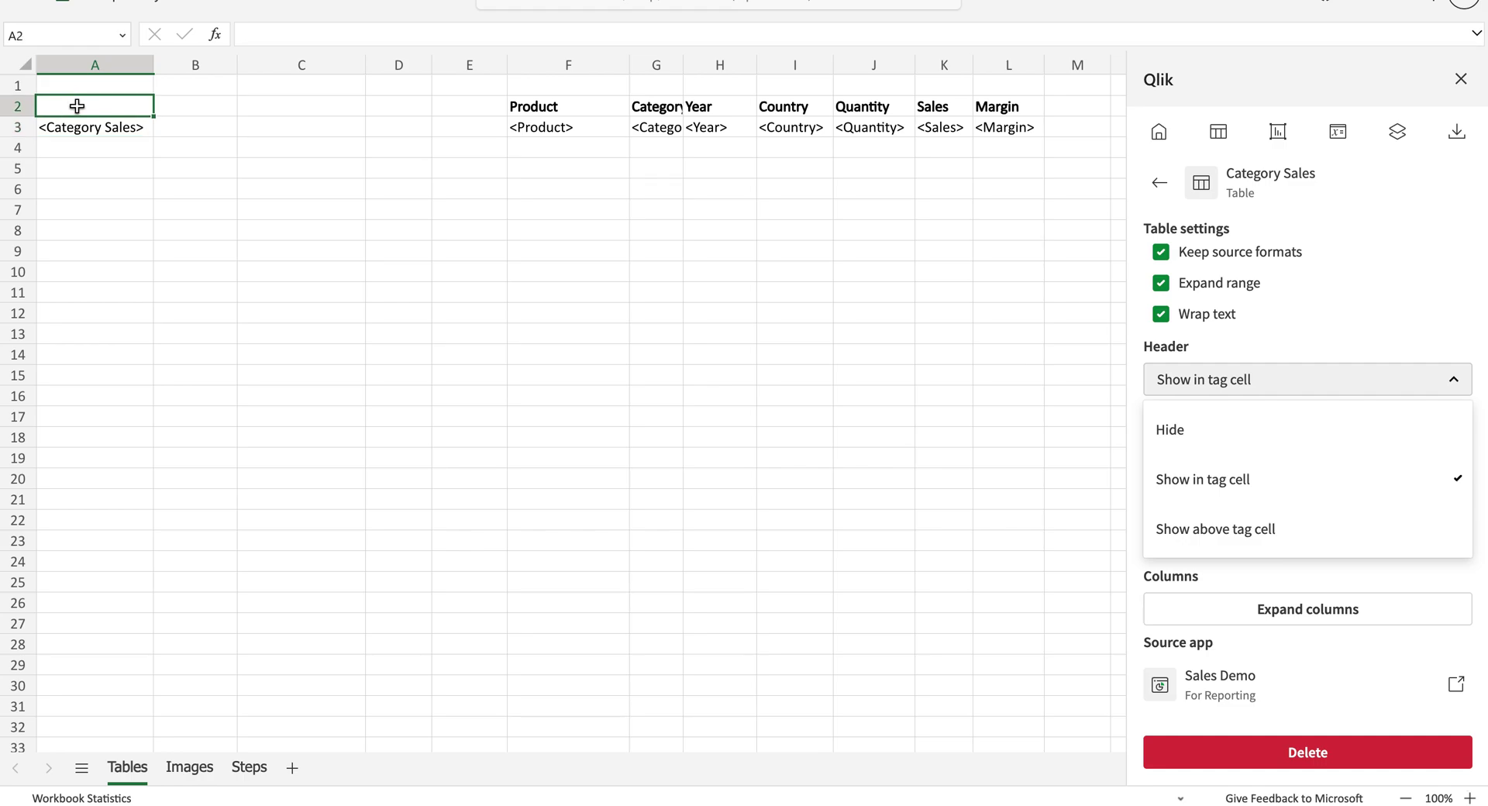
click(81, 124)
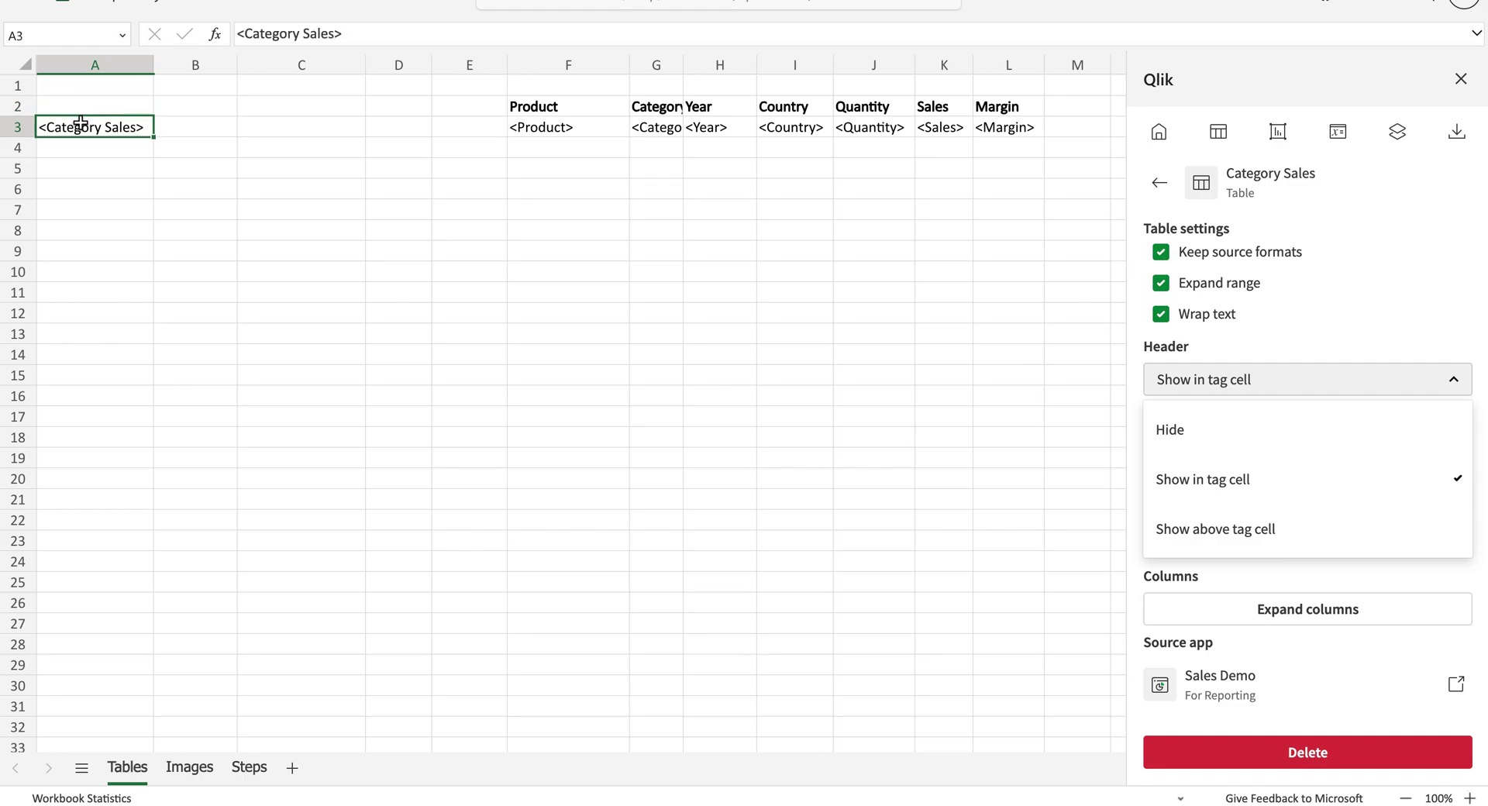
click(1265, 524)
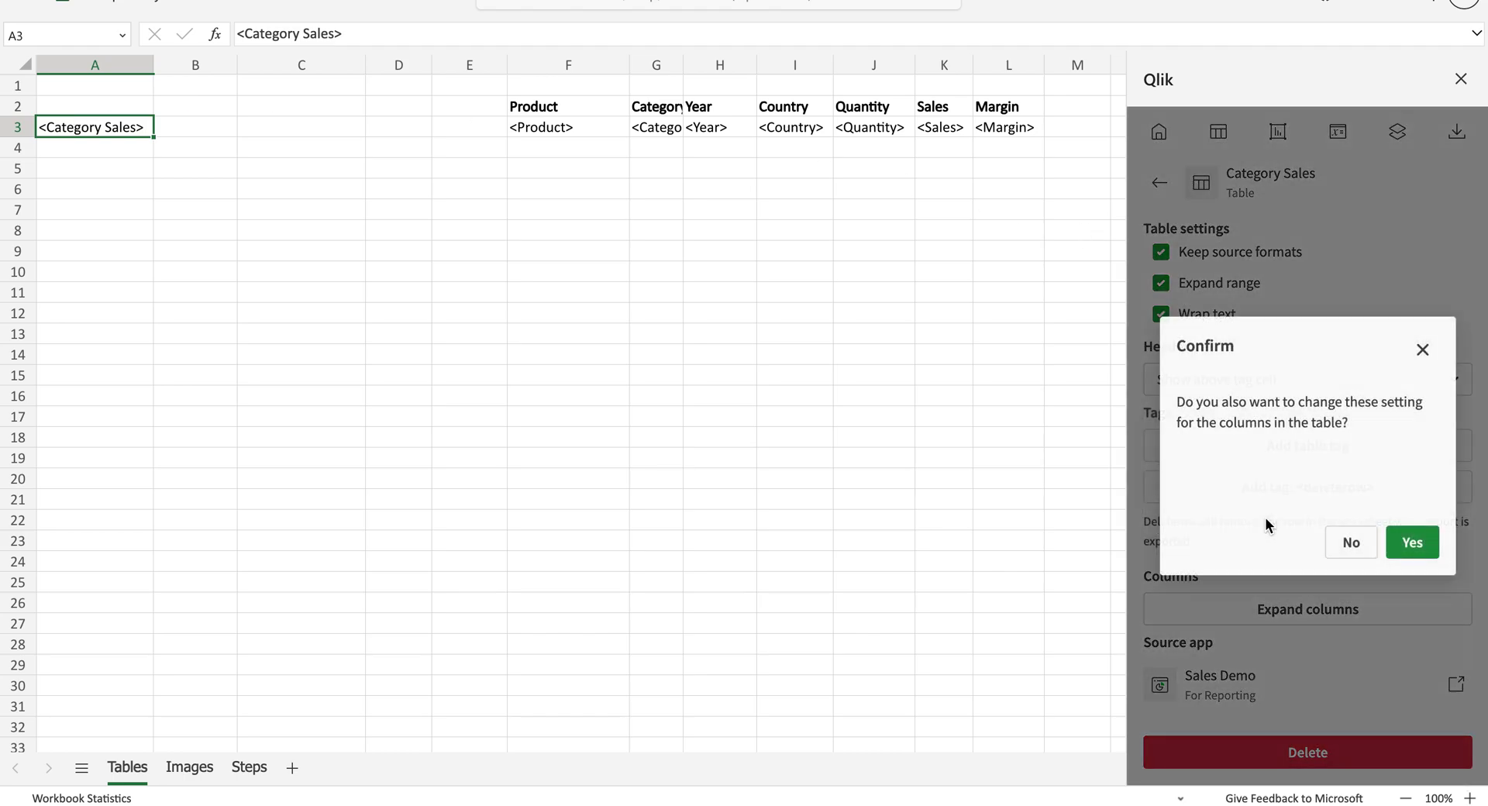
click(1418, 546)
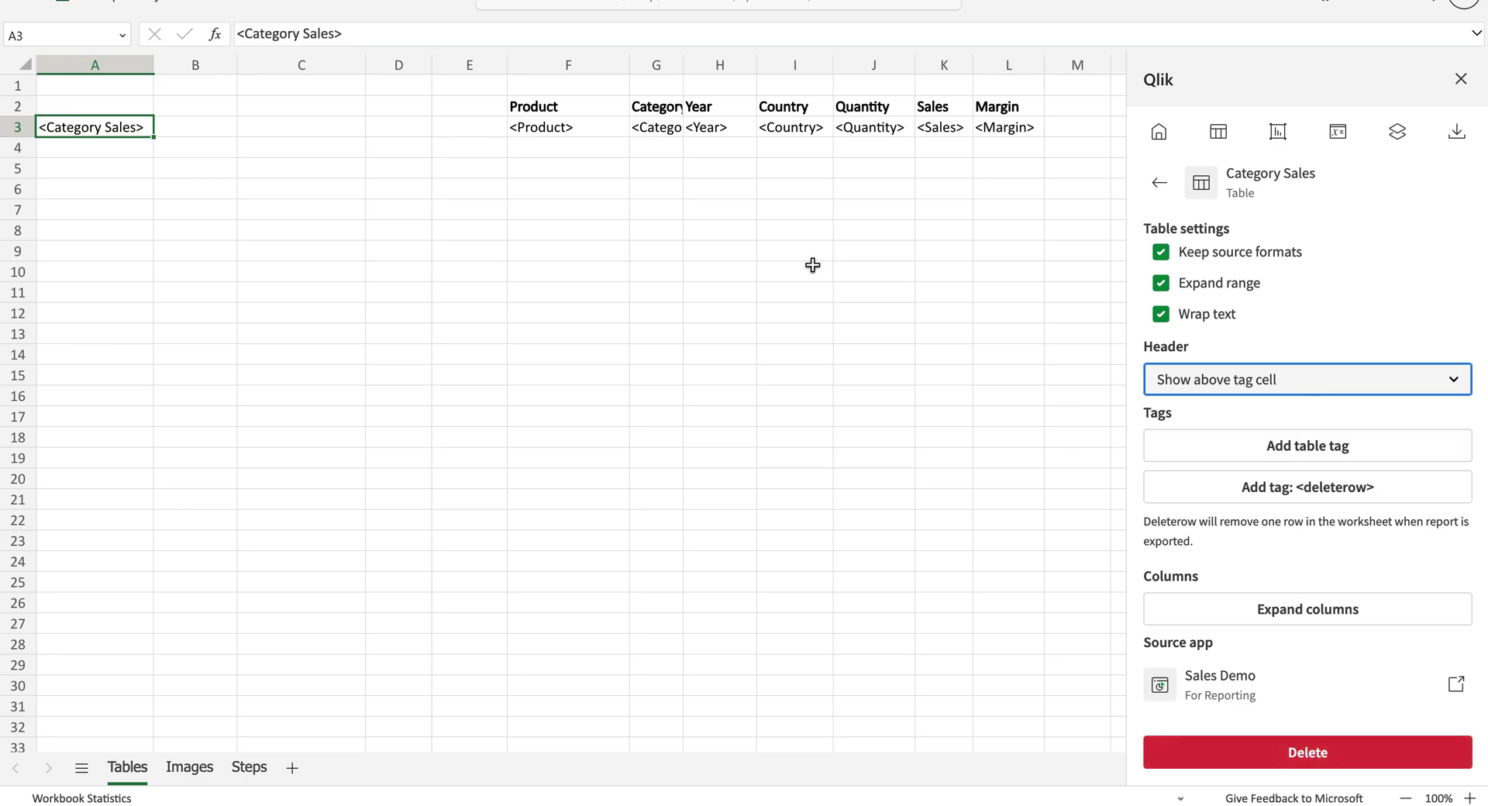
- Generate a new preview of the report as Excel (.xlsx) and save it in the Qlik Training folder
click(708, 256)
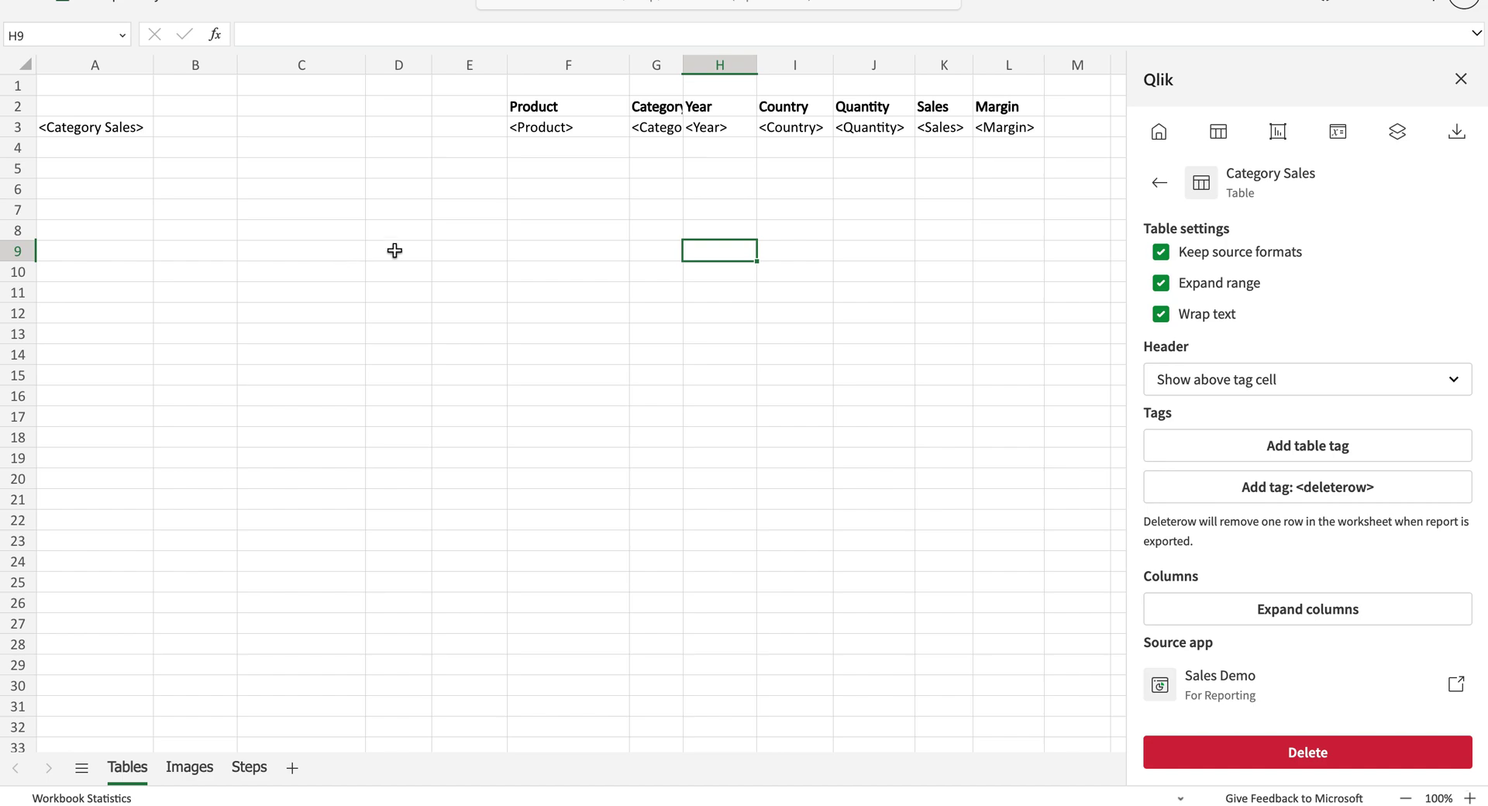
click(1456, 132)
click(1346, 284)
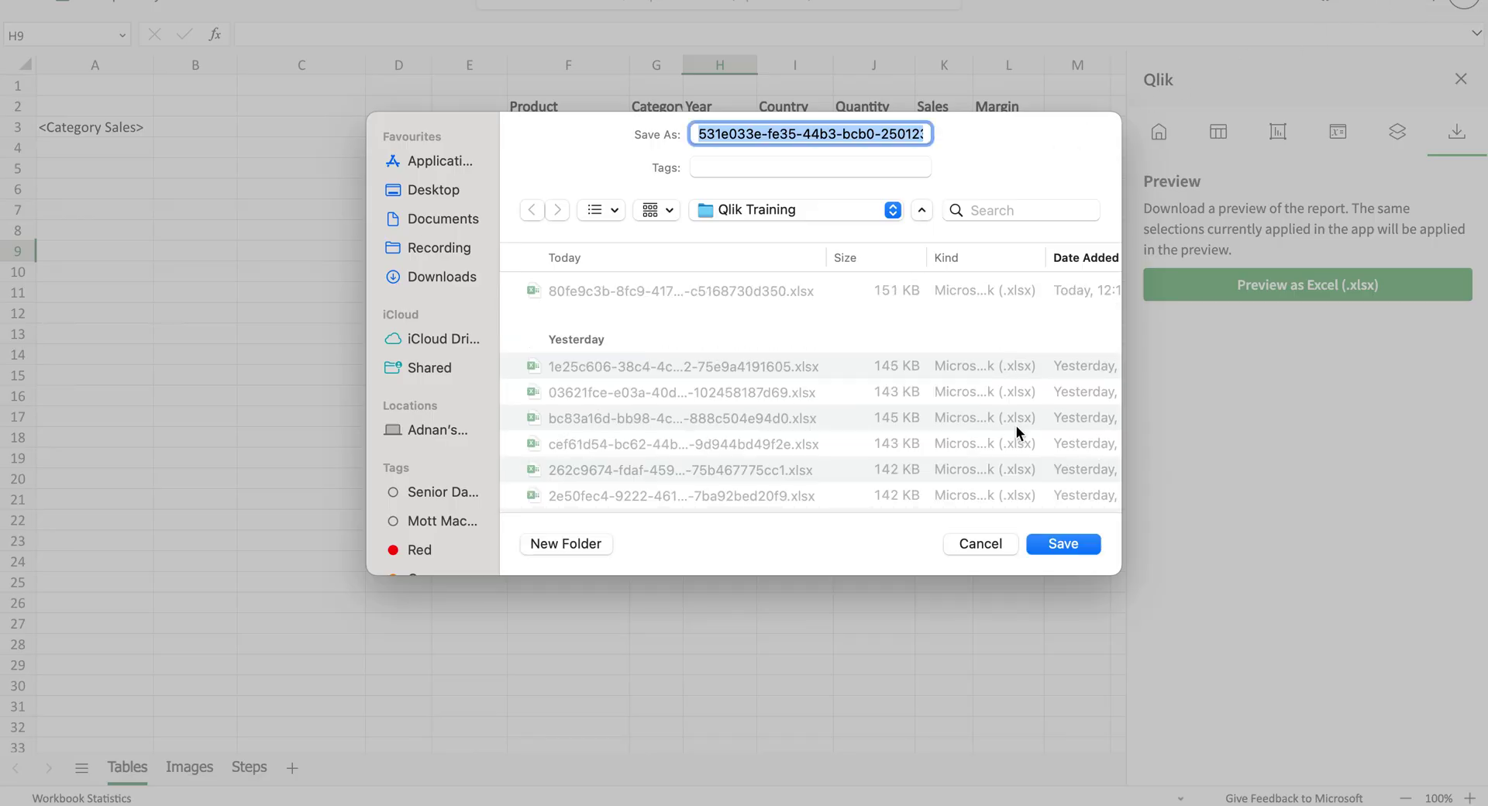
click(1064, 550)
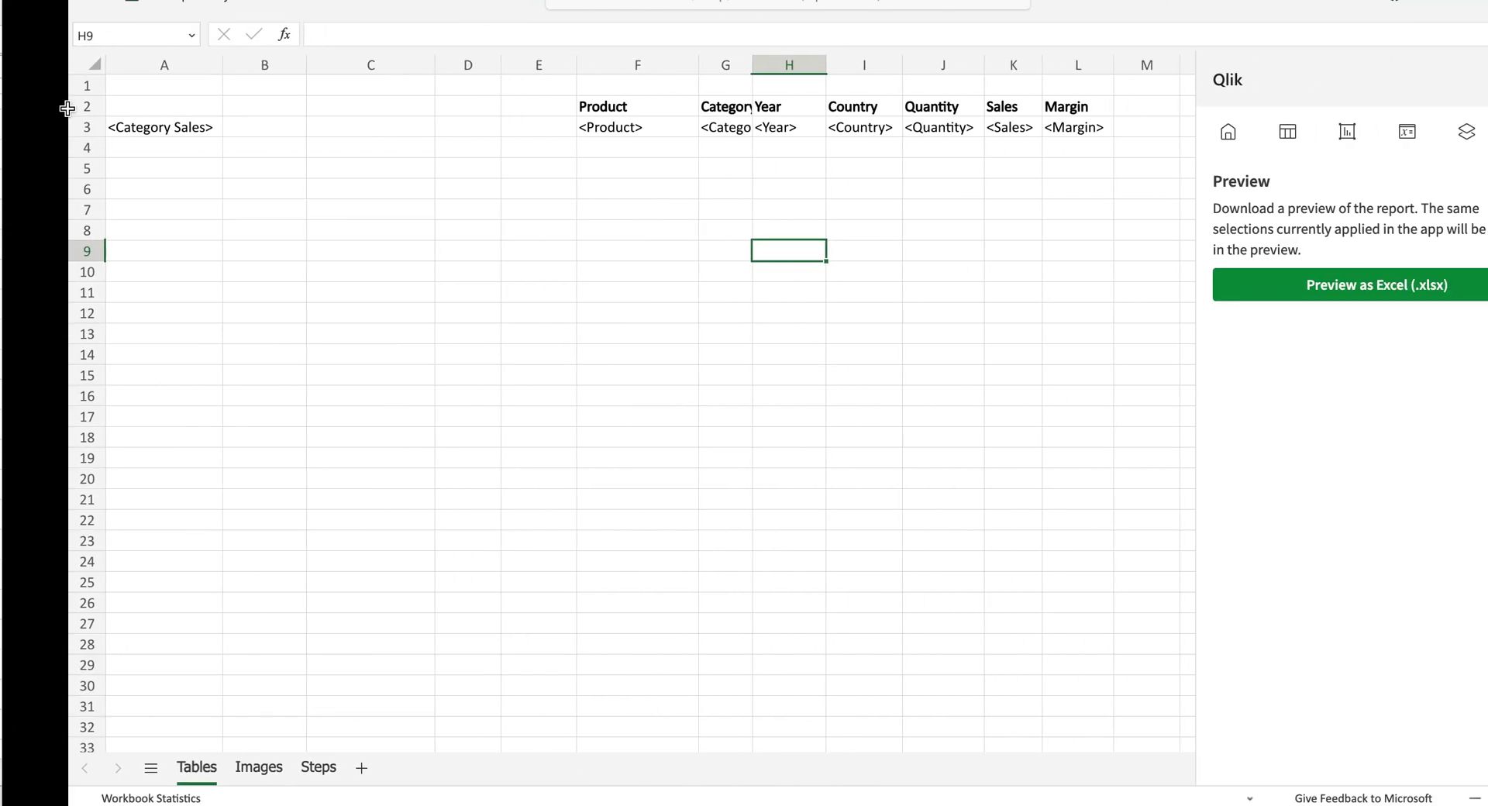
- Examine the new preview's header row 2 and the row alignment of the Category Sales and Details tables
click(159, 144)
click(157, 125)
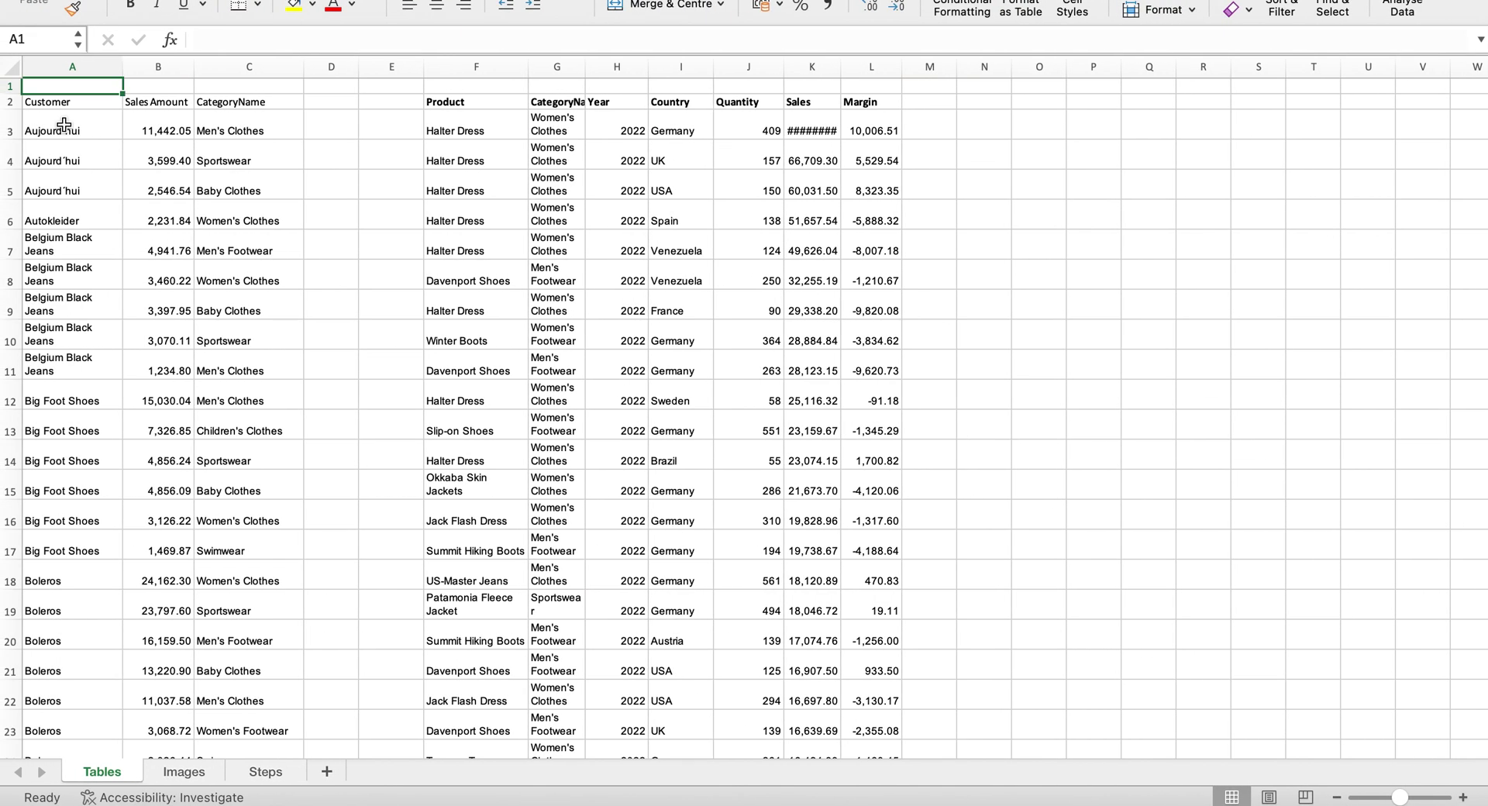
click(56, 112)
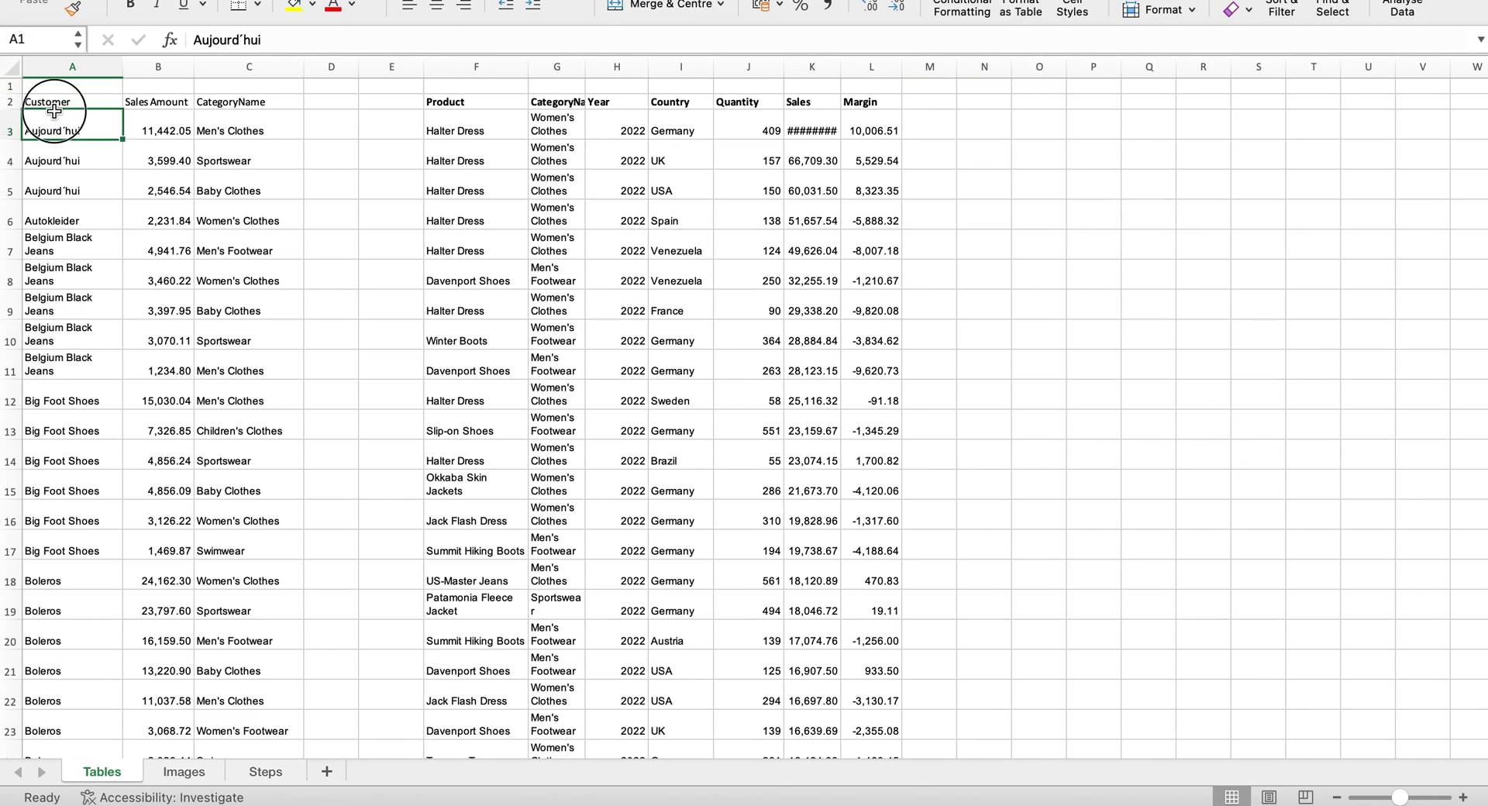
click(60, 105)
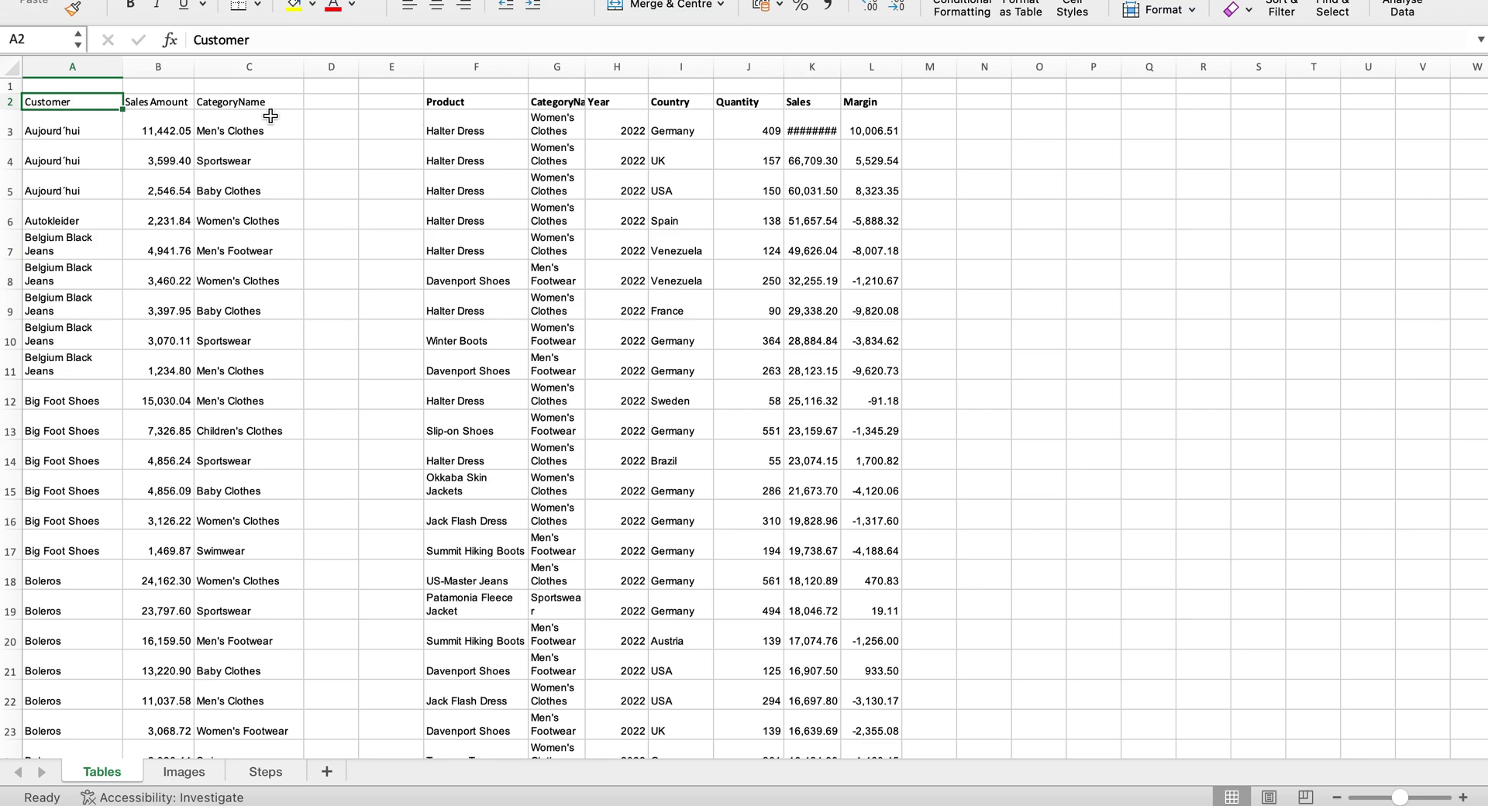
scroll(675, 332, down, 3)
scroll(675, 333, down, 10)
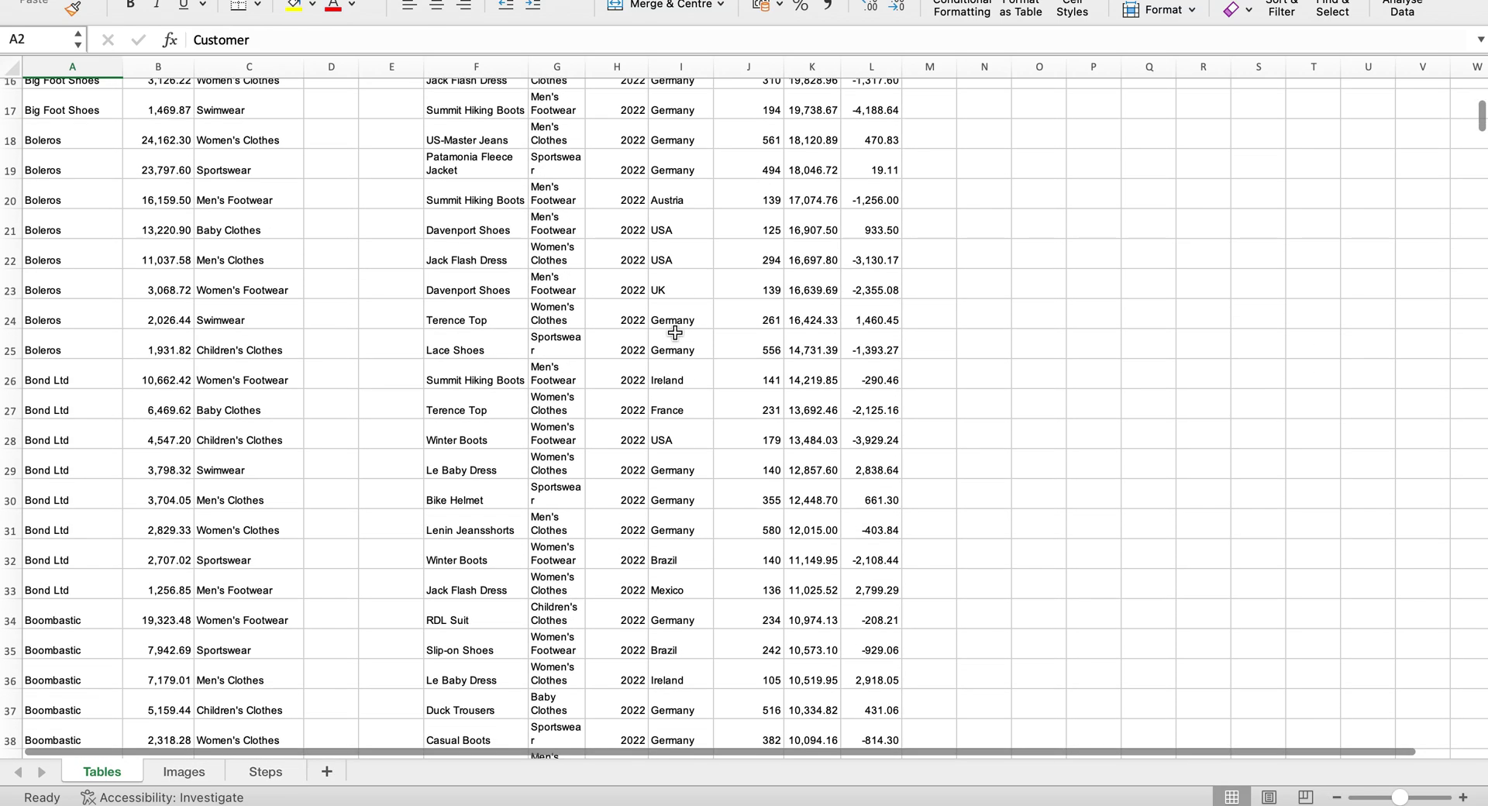
scroll(675, 332, up, 15)
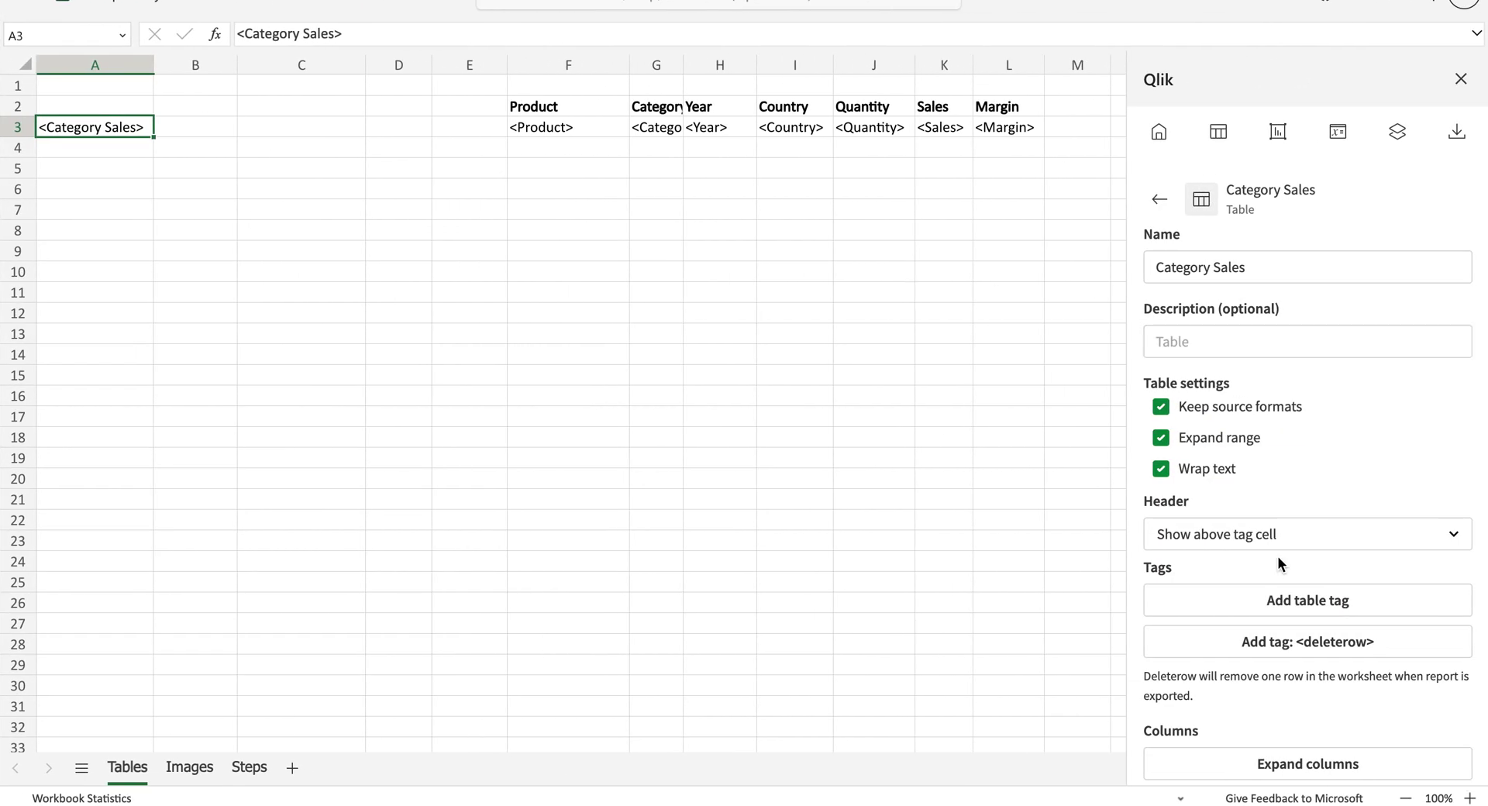
- Expand the Category Sales table's columns and look through Customer, Sales Amount and CategoryName
scroll(1275, 565, down, 2)
click(1271, 607)
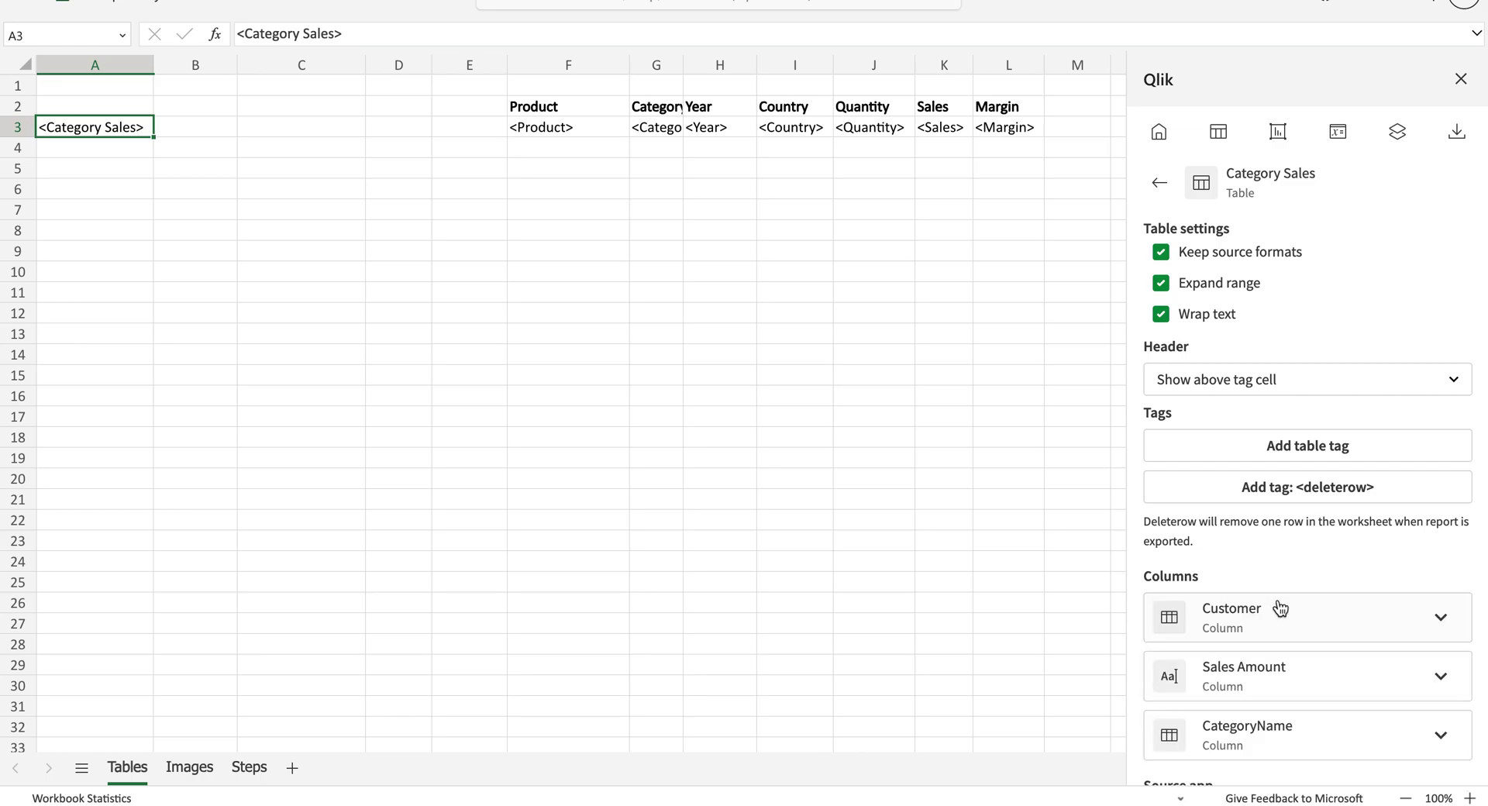
drag(1240, 696, 1212, 591)
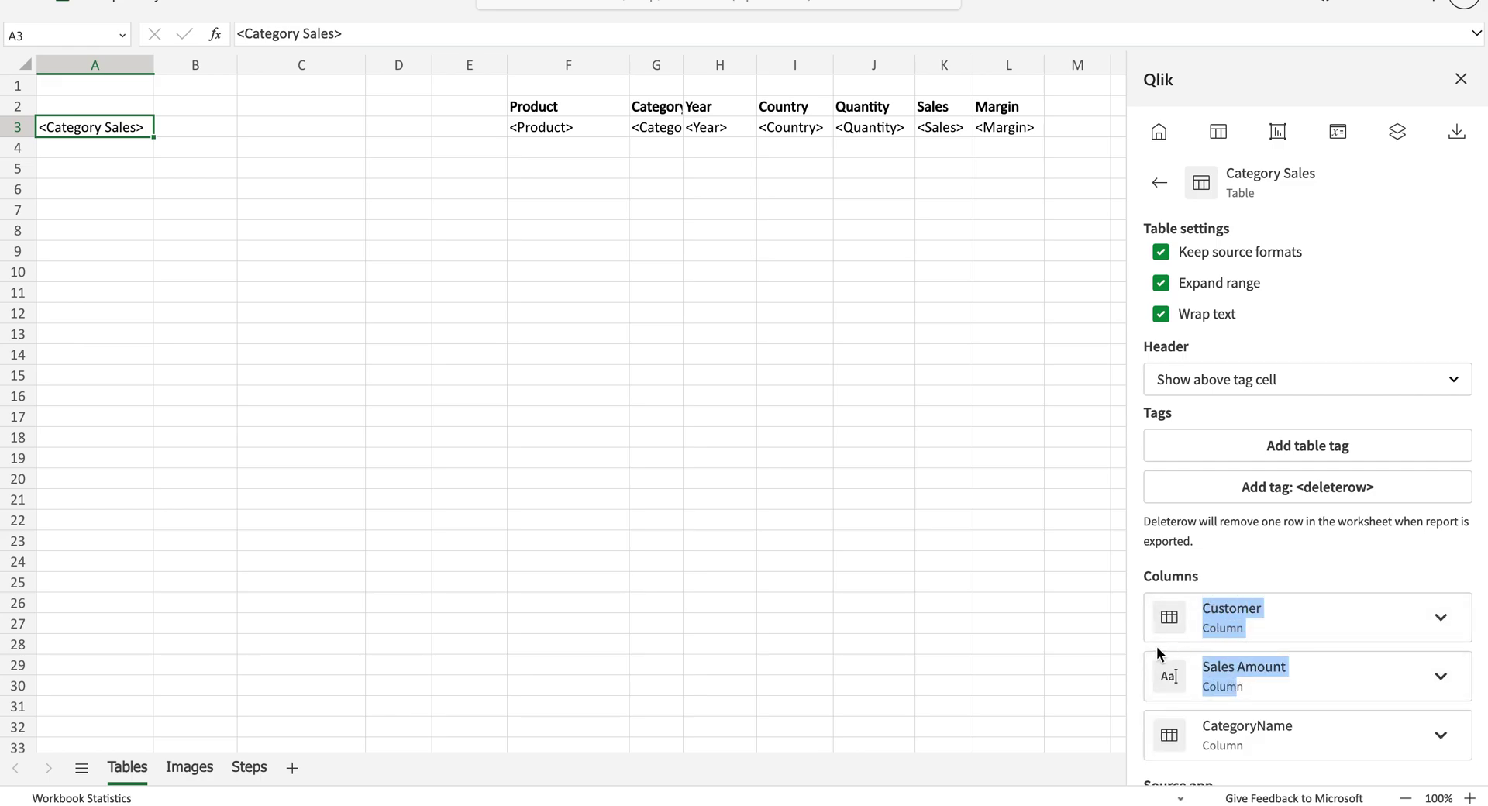
drag(1153, 679, 1145, 618)
click(1272, 586)
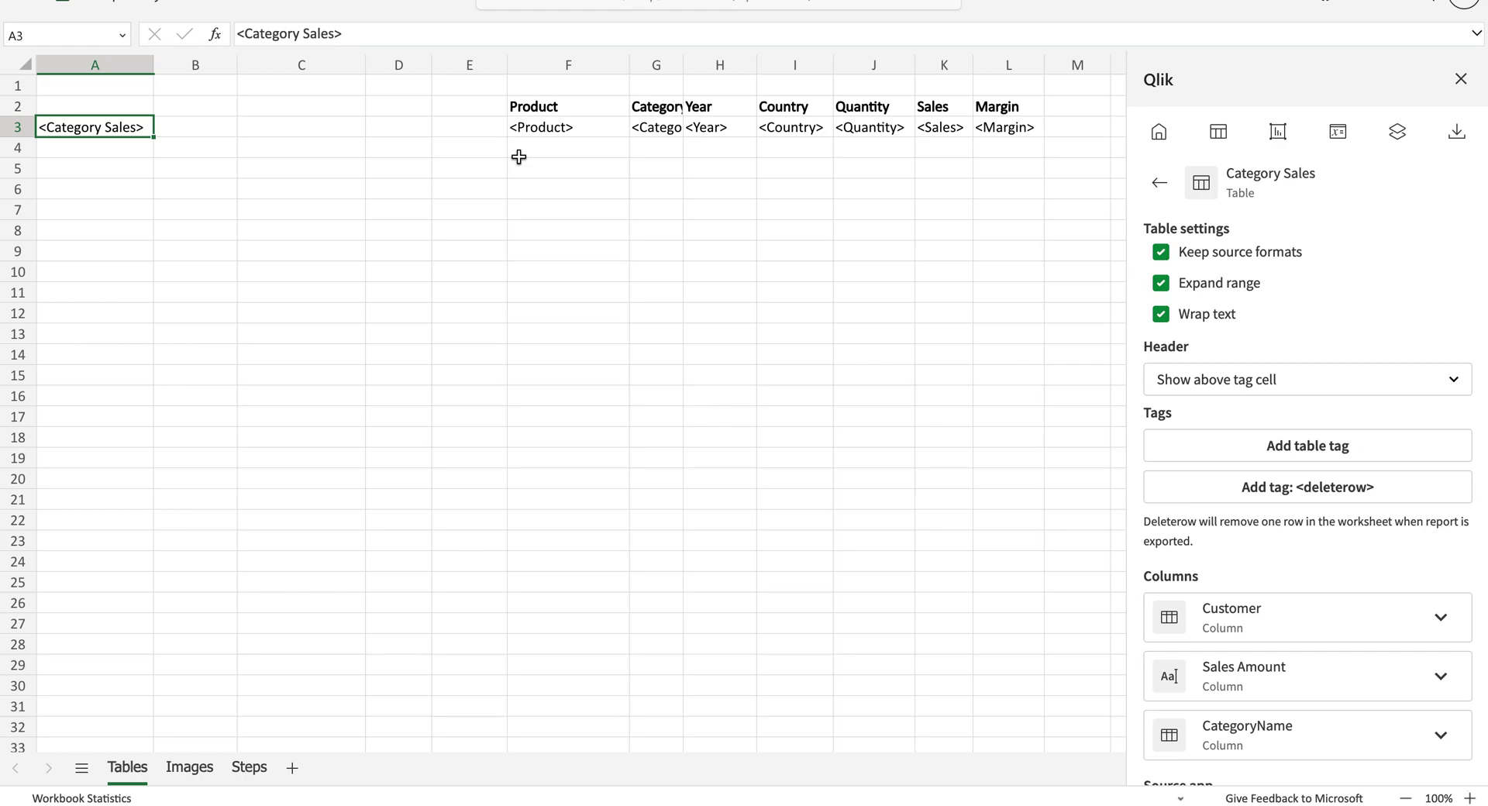
mouse_move(457, 4)
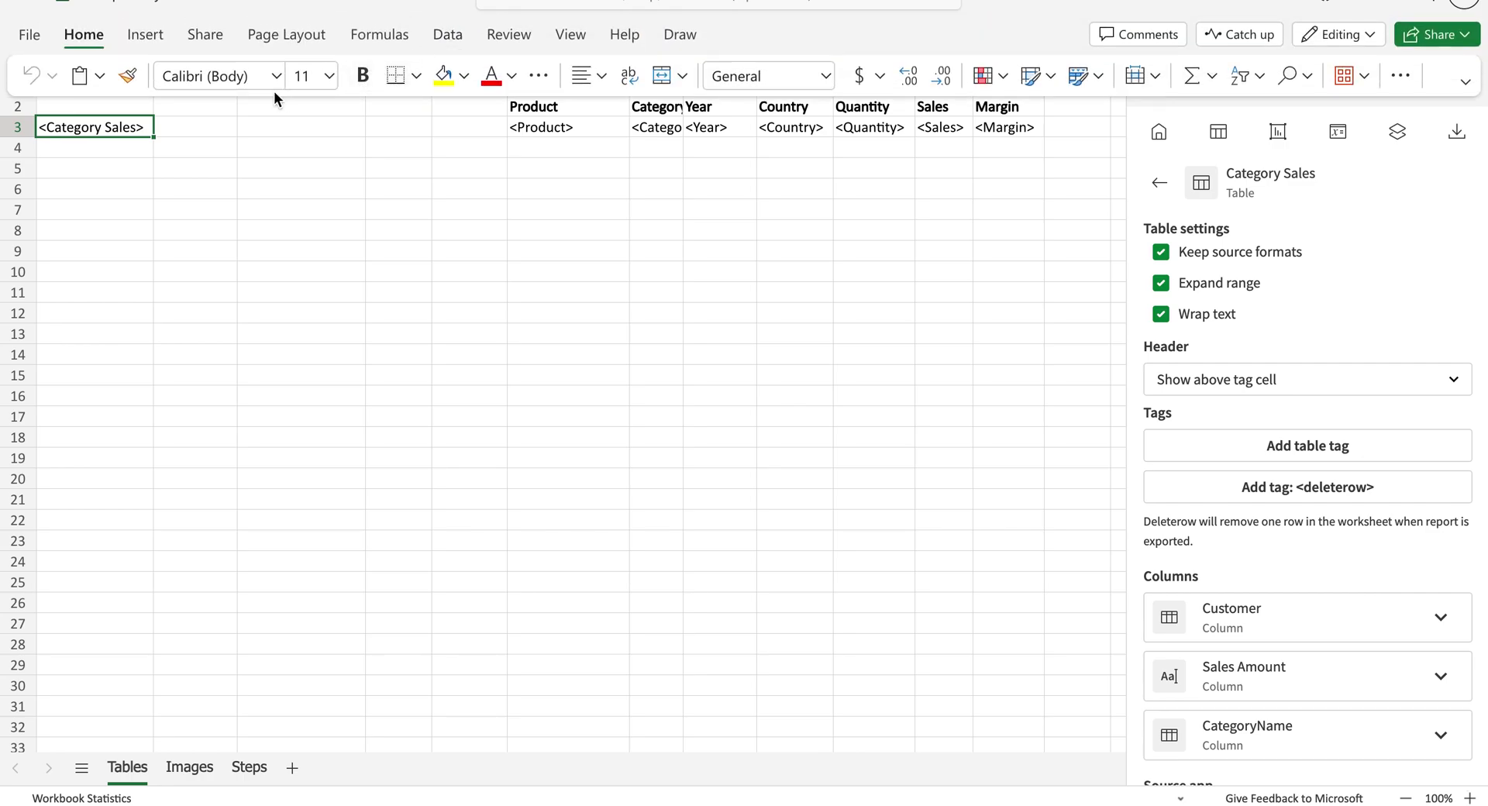
mouse_move(310, 16)
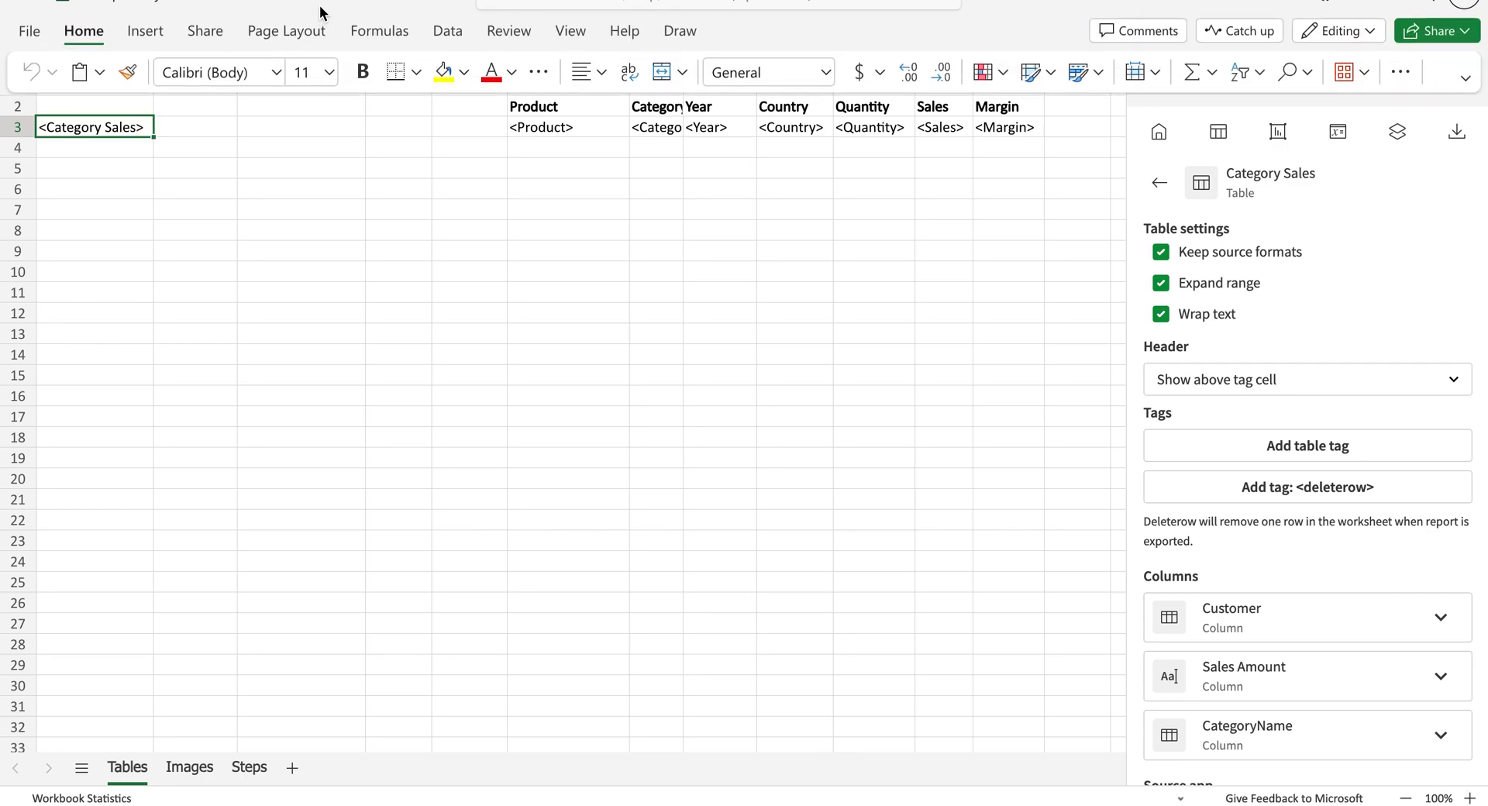
- Format the <Category Sales> tag in cell A3 in bold Arial Black
click(275, 75)
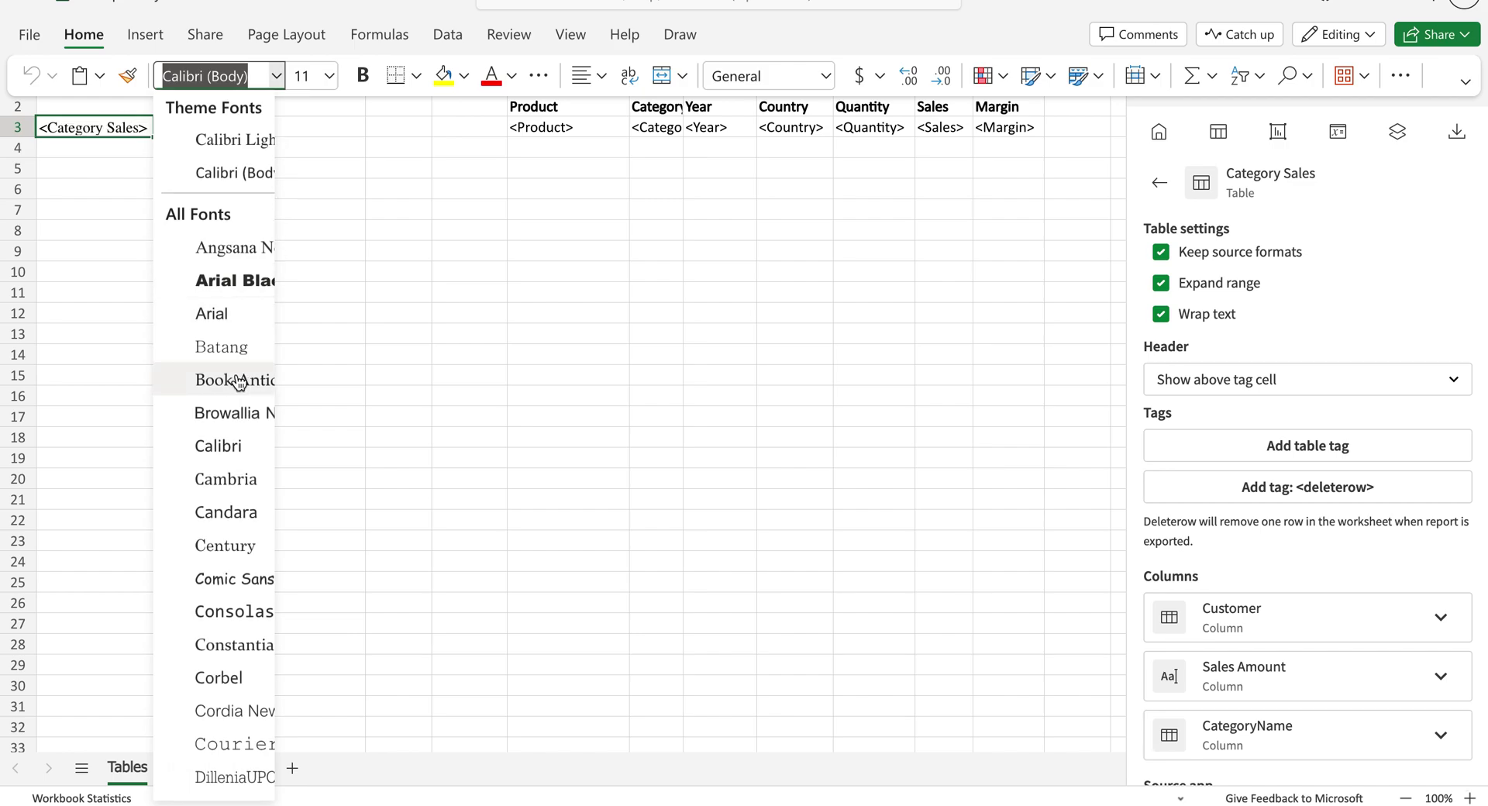
click(233, 280)
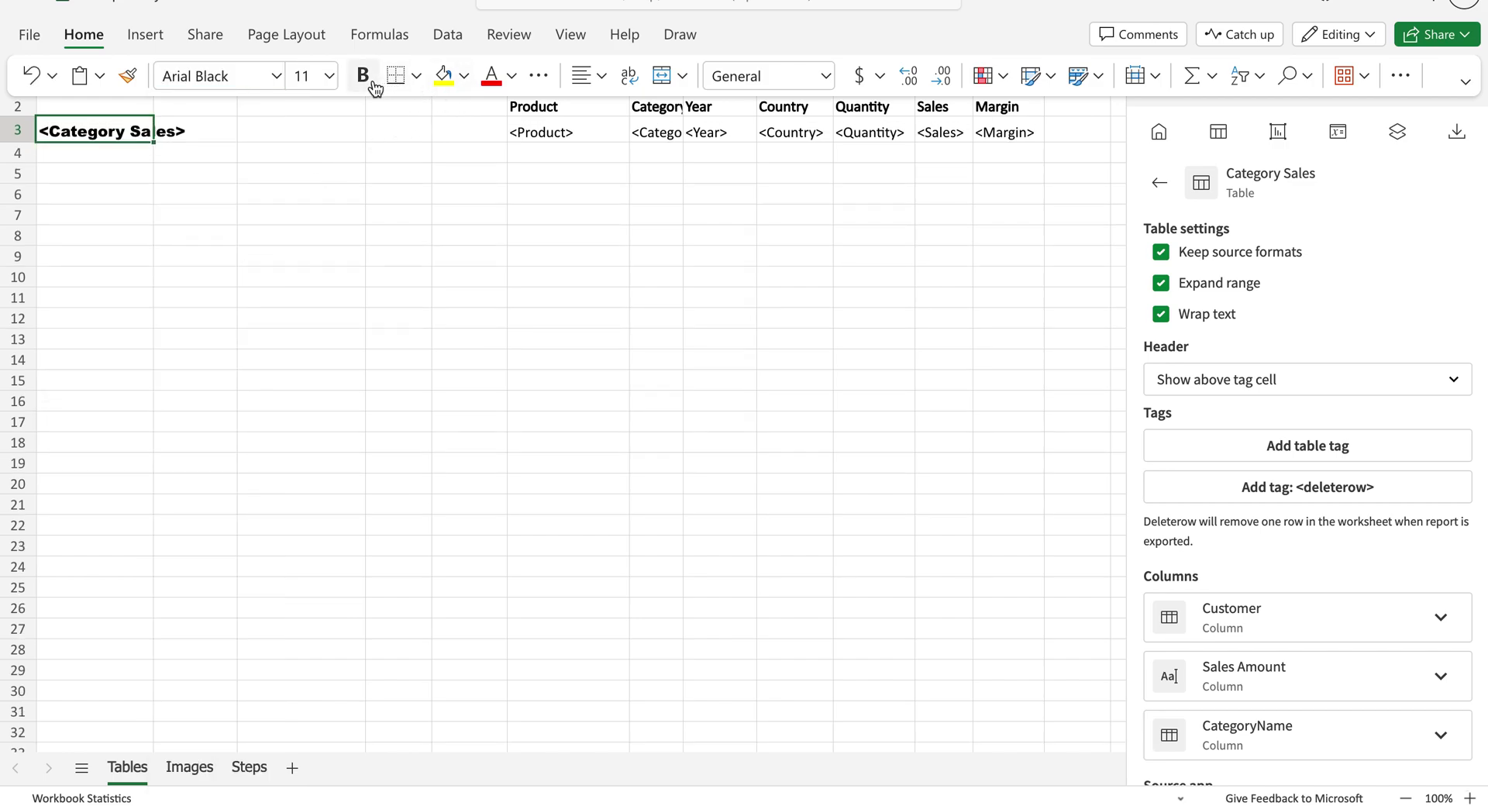
click(370, 77)
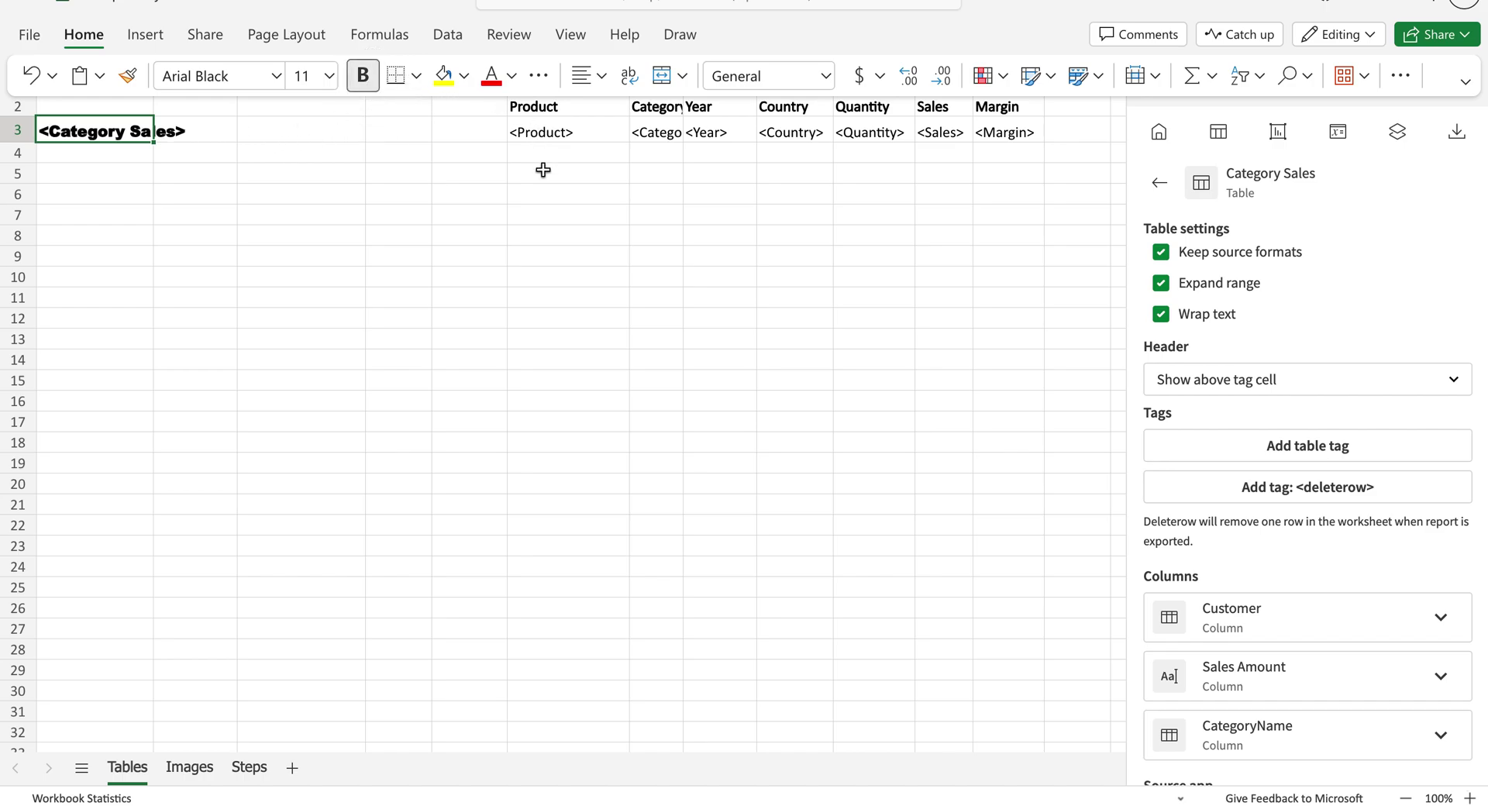
click(356, 128)
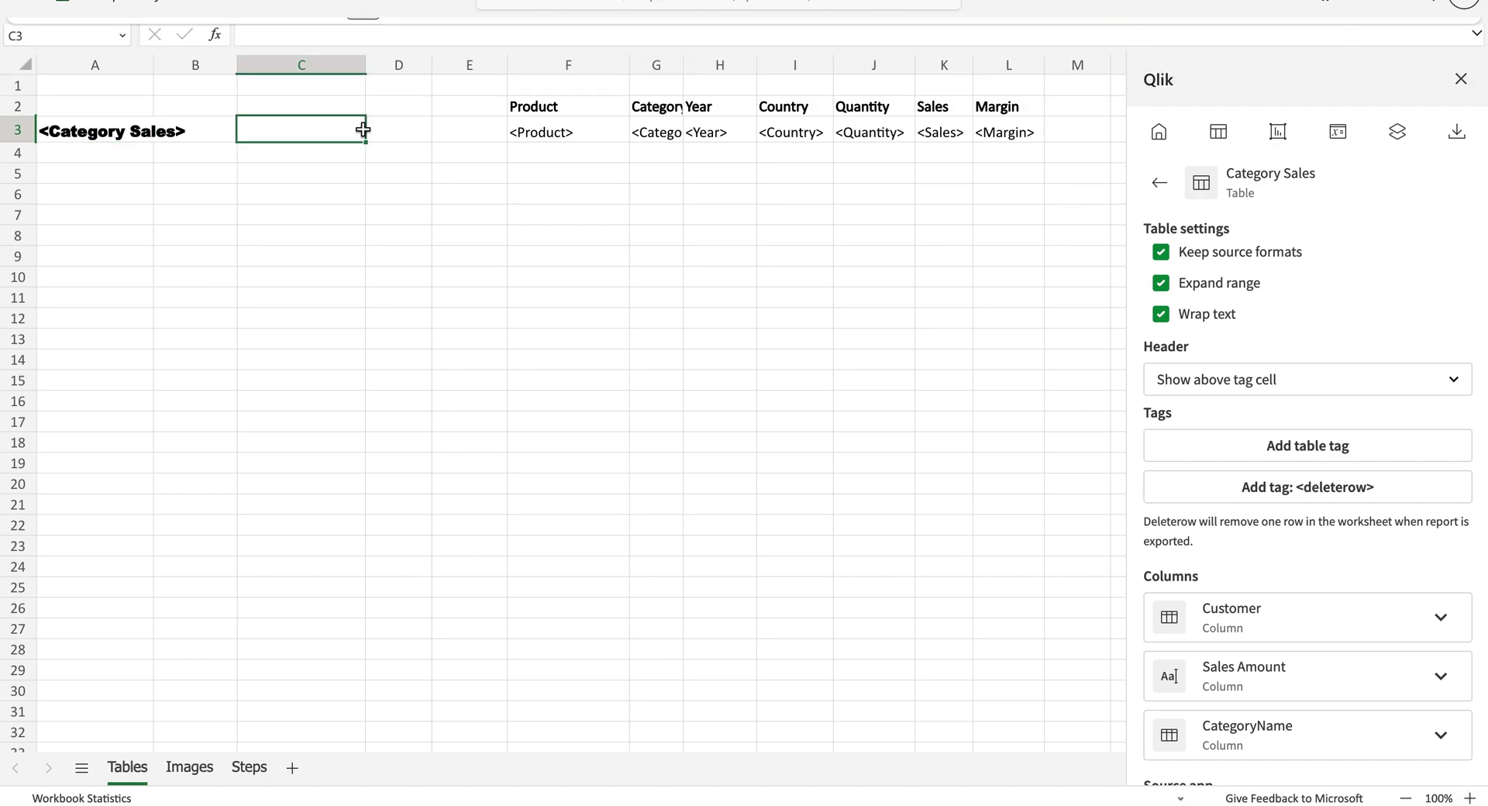
- Format the Details headers and tags in F2:L3 as a table with headers, using the blue Light style with a solid header row
click(537, 101)
drag(537, 101, 1007, 106)
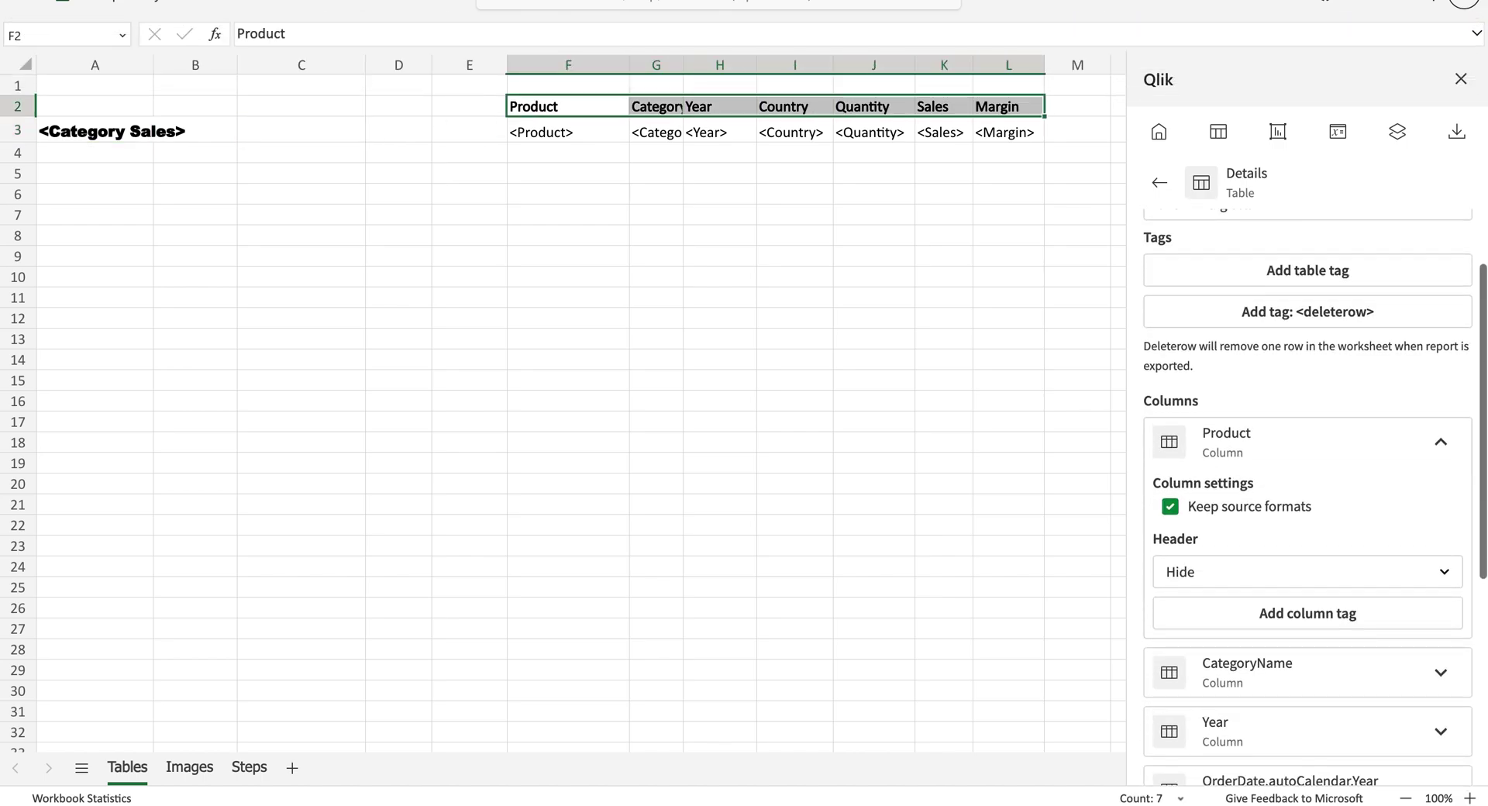
drag(541, 106, 1008, 132)
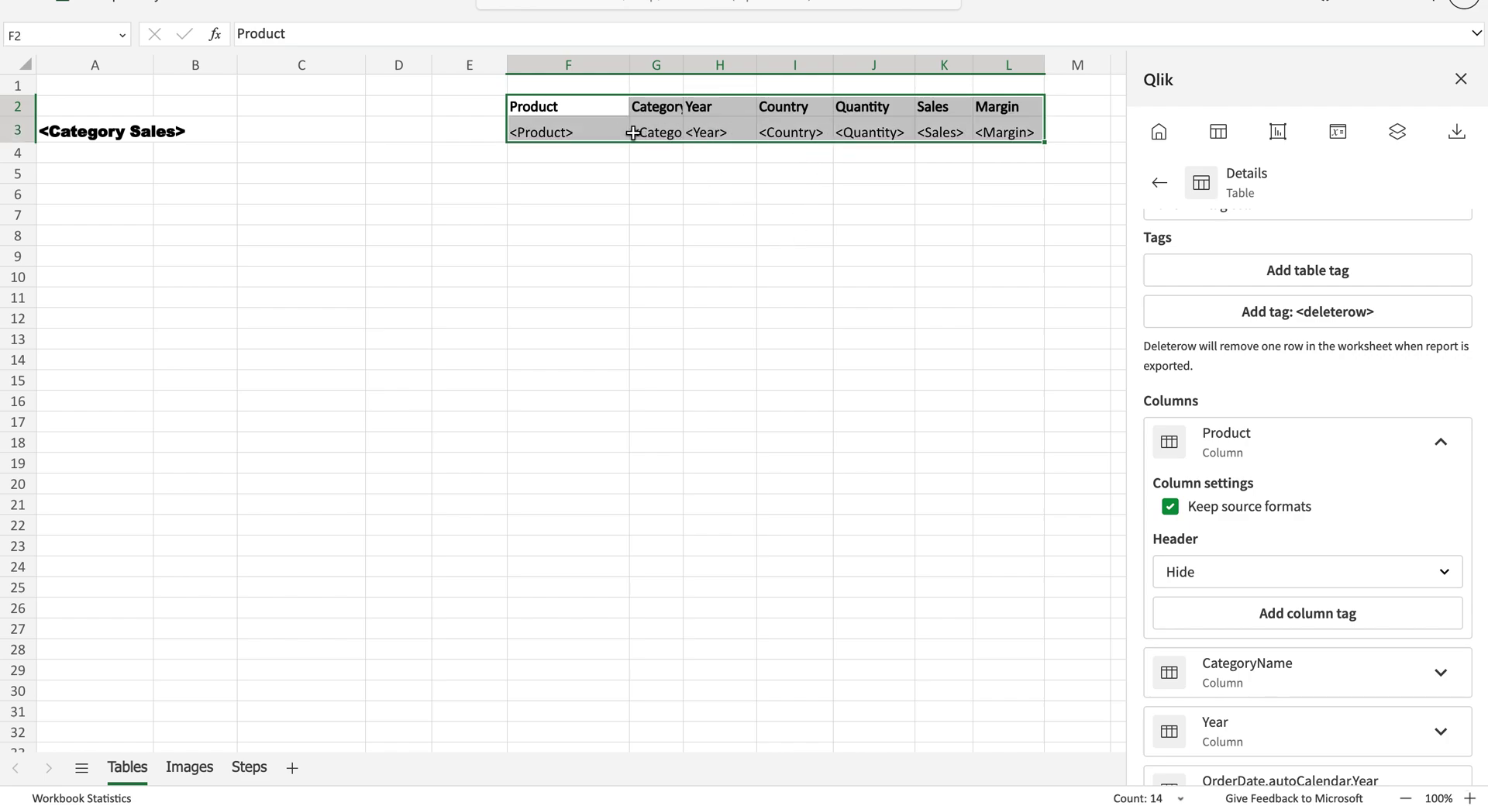
mouse_move(846, 23)
mouse_move(986, 25)
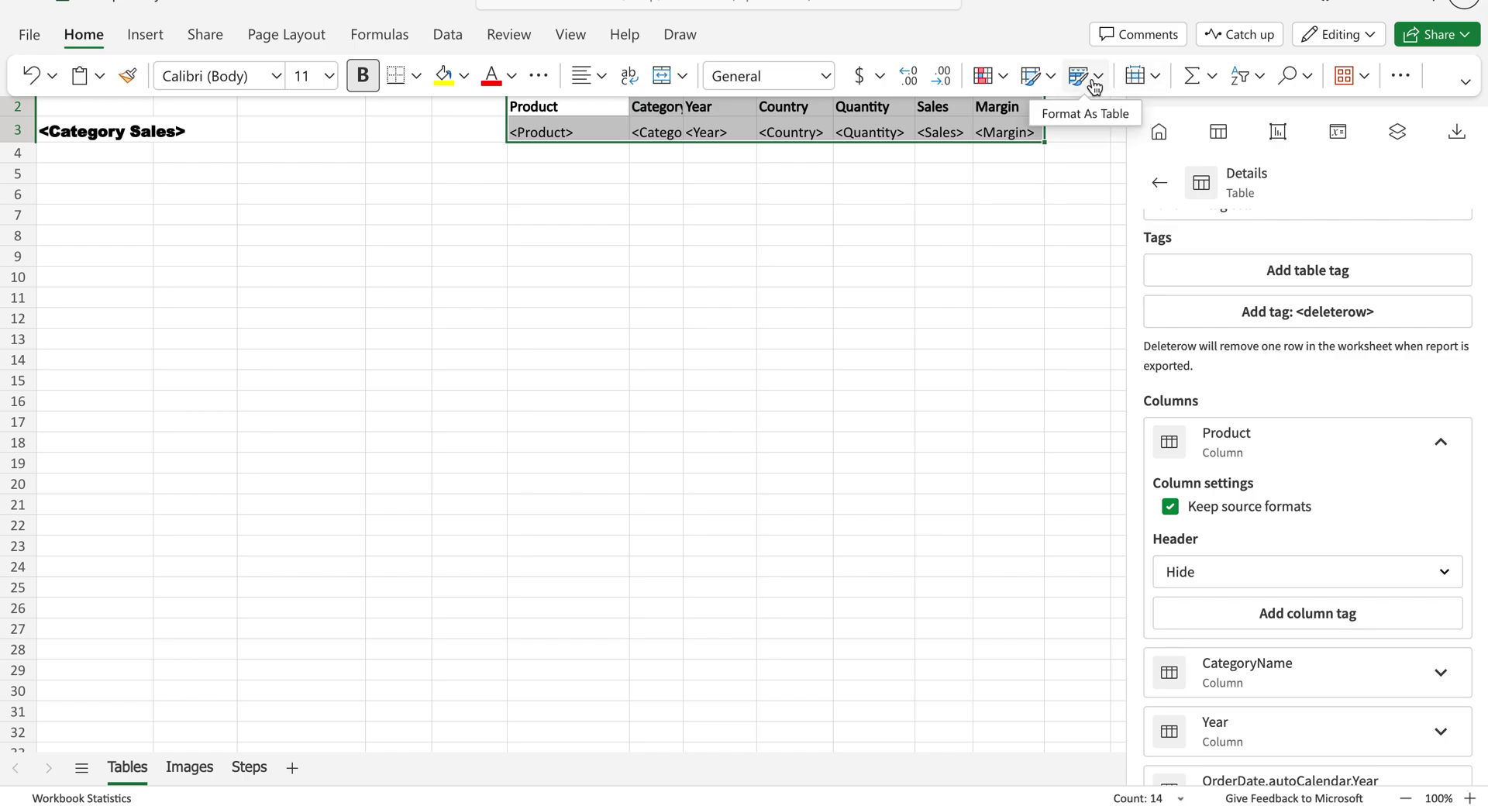
click(1094, 85)
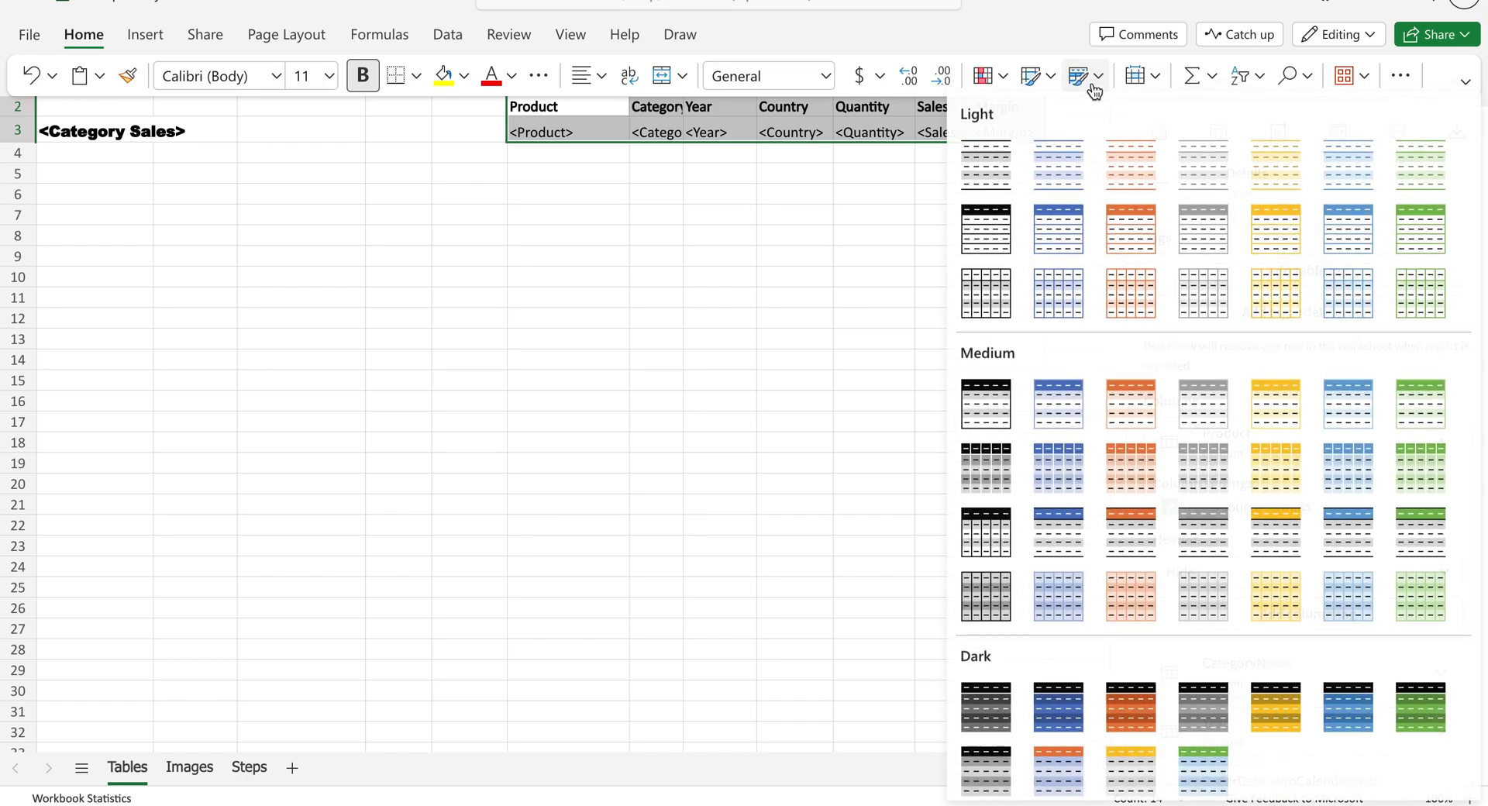
click(1050, 234)
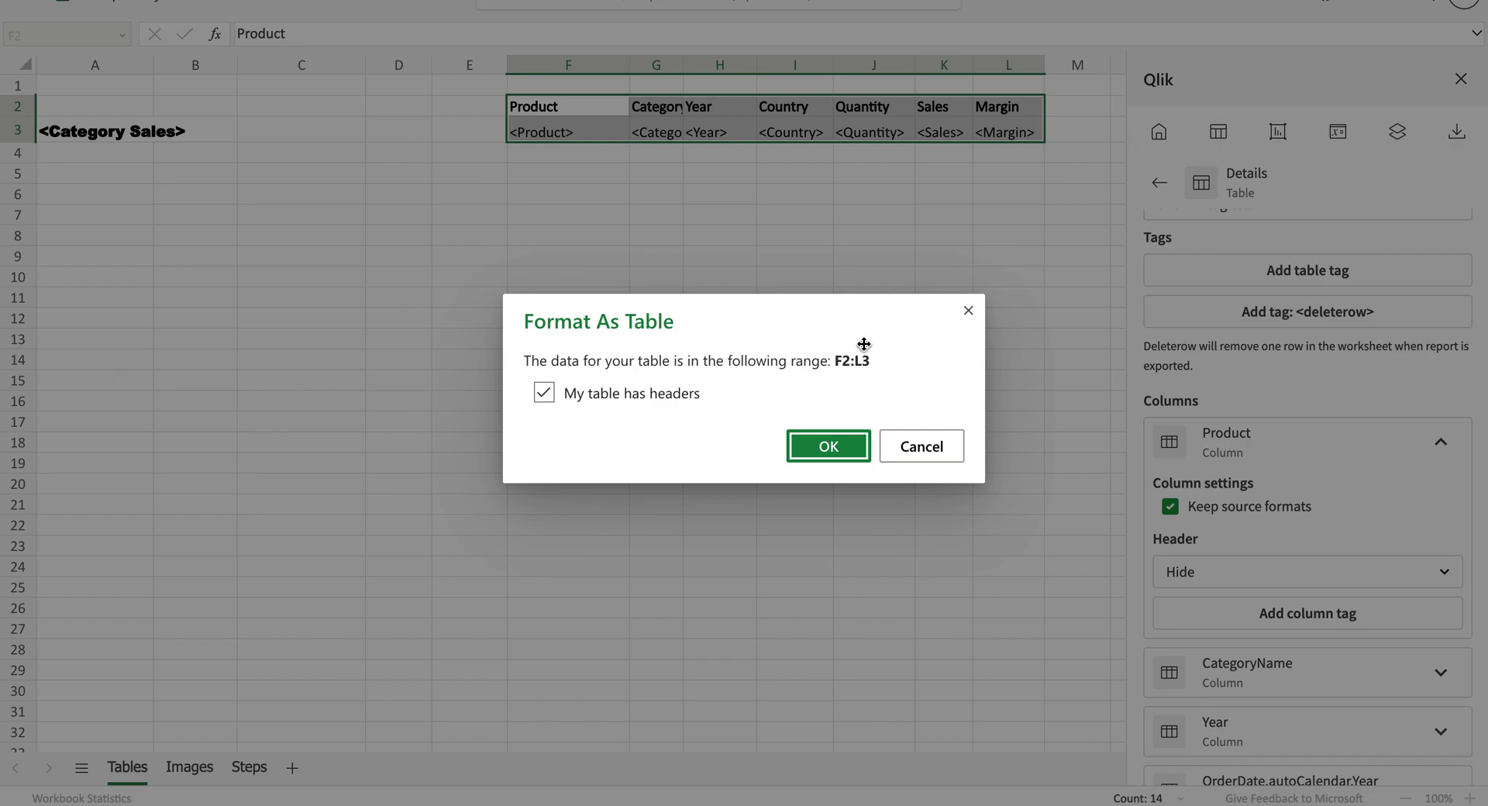
click(817, 454)
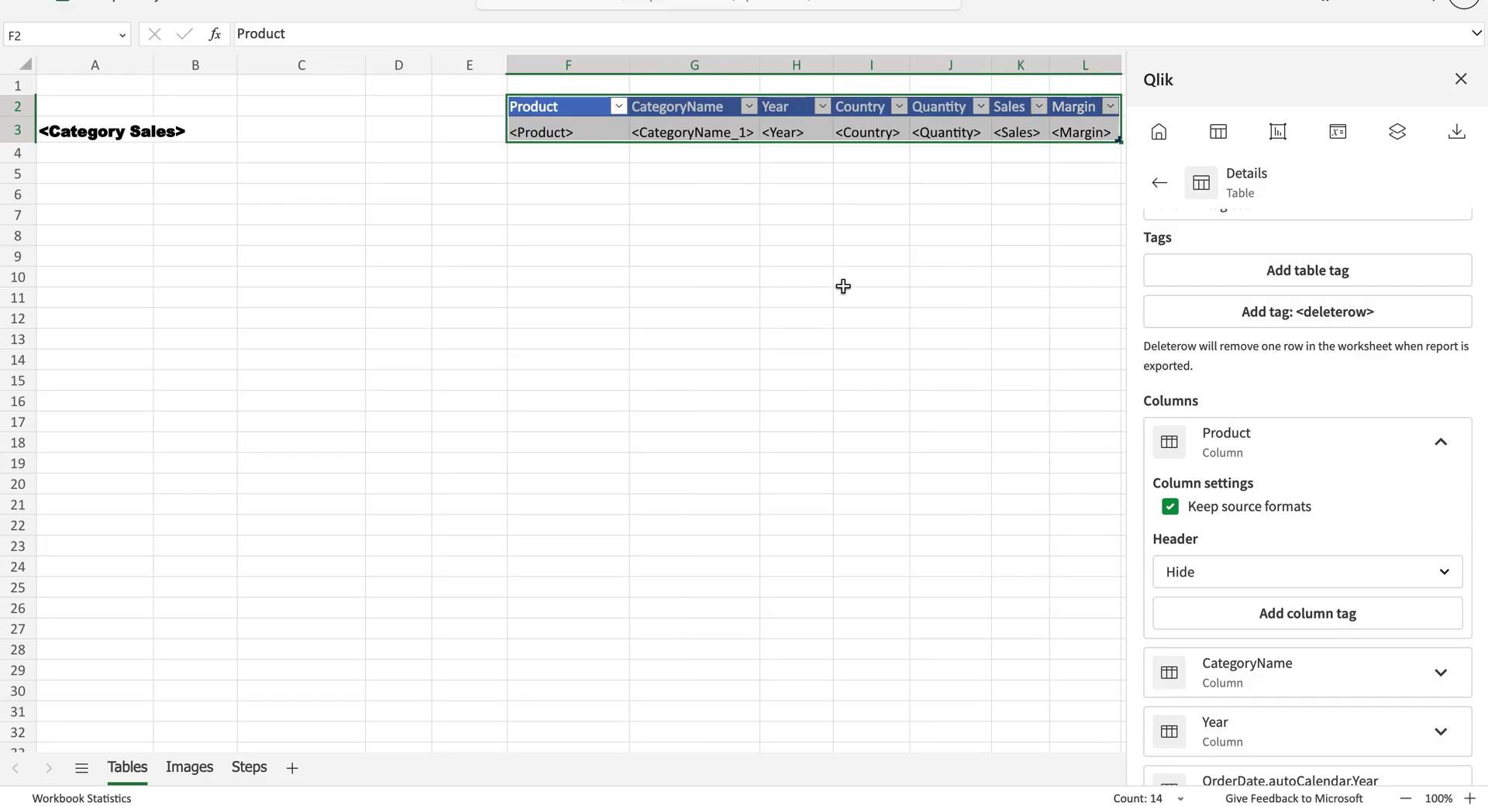
- Turn off the filter buttons in the header row of the newly formatted Details table
click(866, 13)
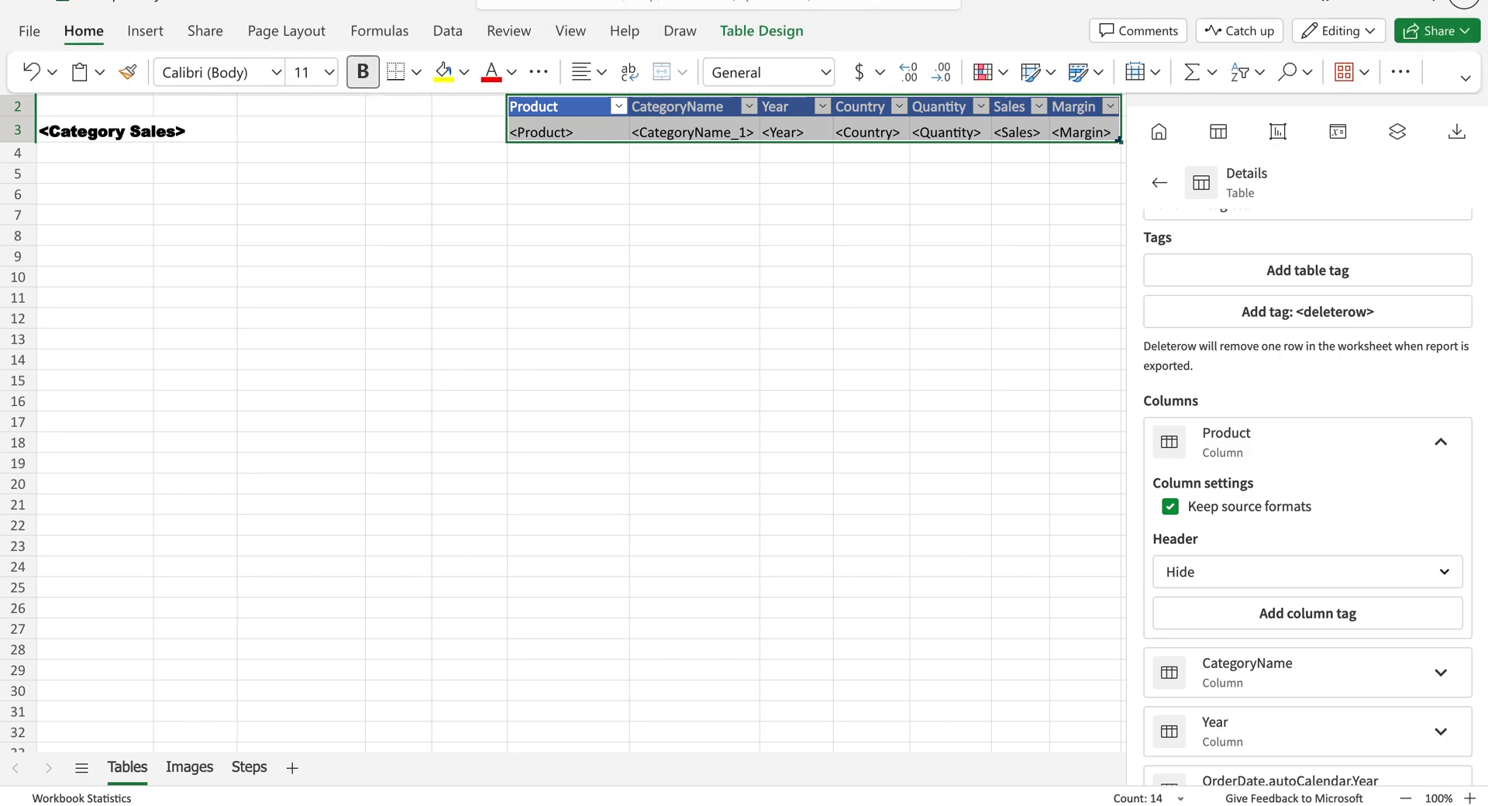
click(787, 37)
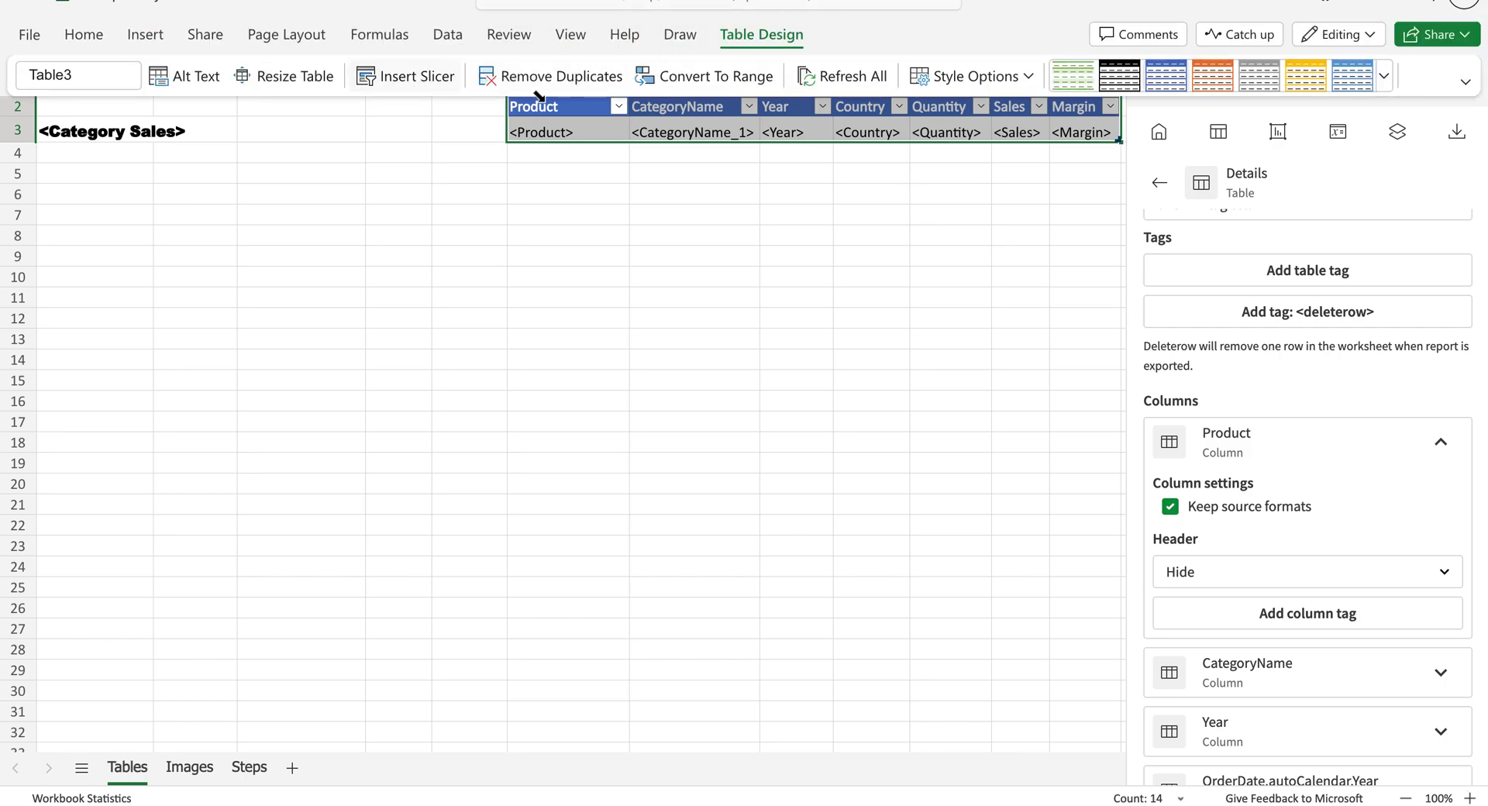
click(1020, 84)
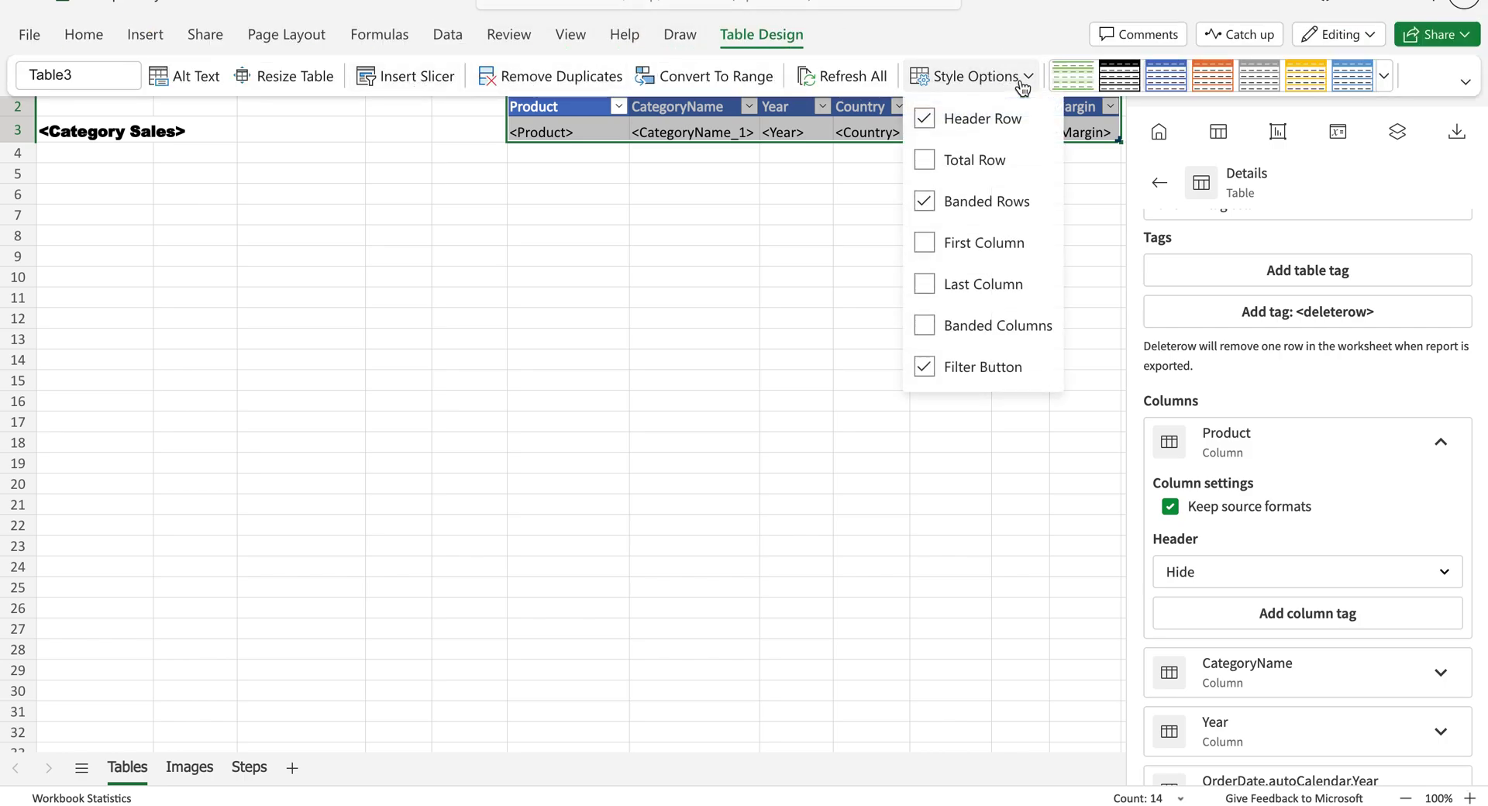
click(924, 366)
click(907, 250)
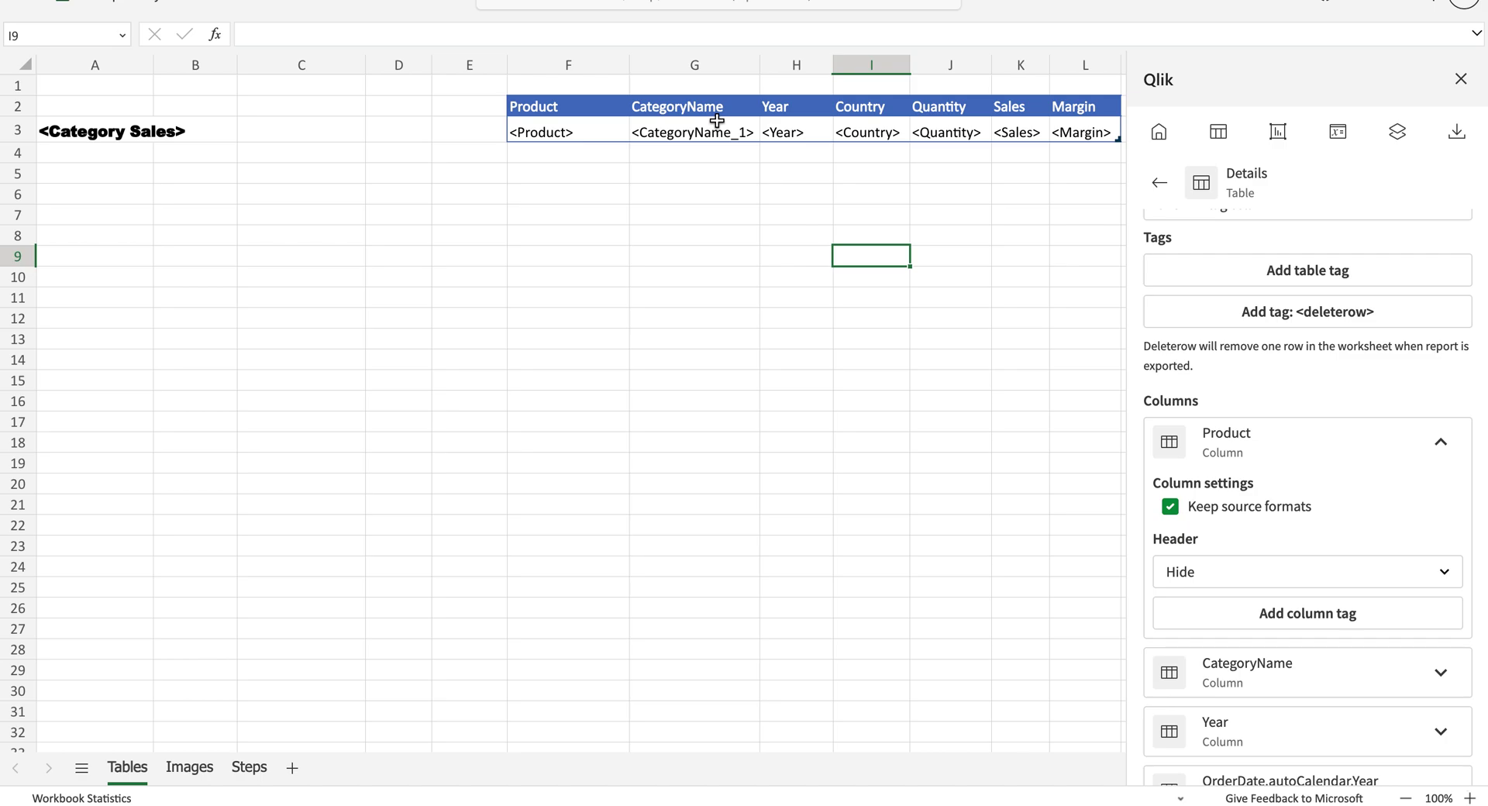
- Generate a preview of the formatted report as Excel (.xlsx) and save it in the Qlik Training folder
click(1461, 132)
click(1327, 284)
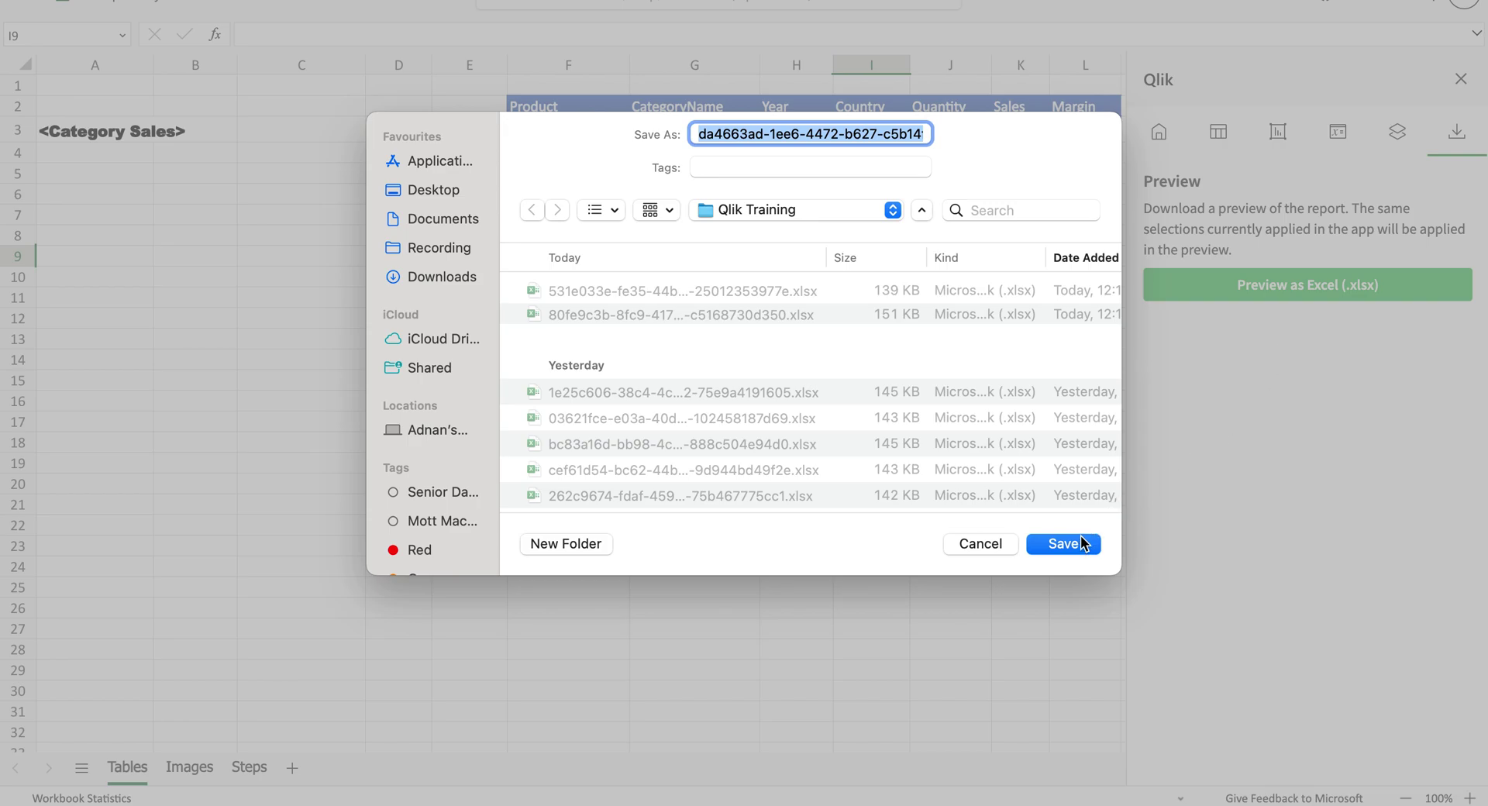
click(1082, 543)
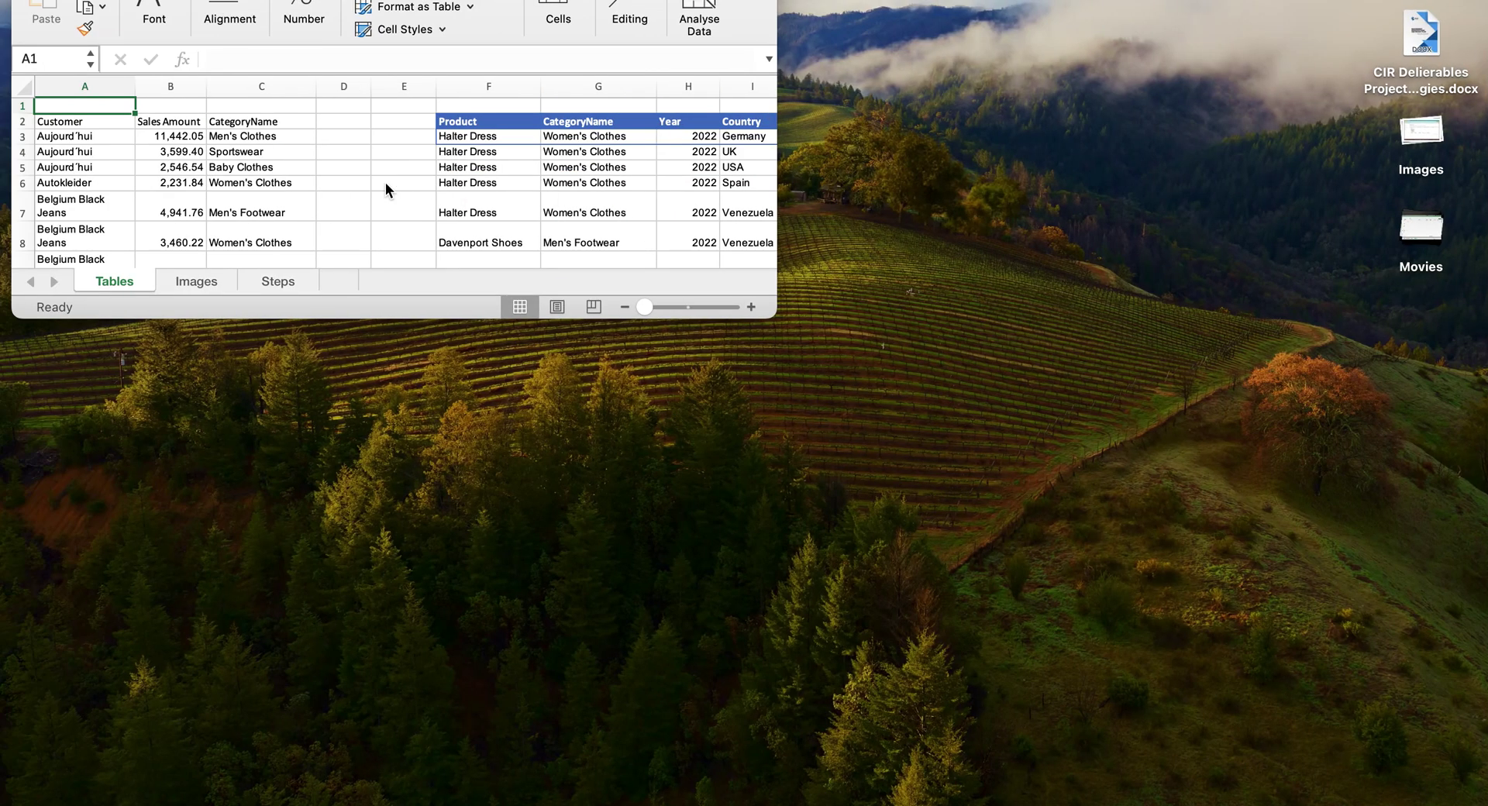
- Enlarge the preview workbook and examine the font and header formatting of the Category Sales table from cell A2
key(ctrl+super+f)
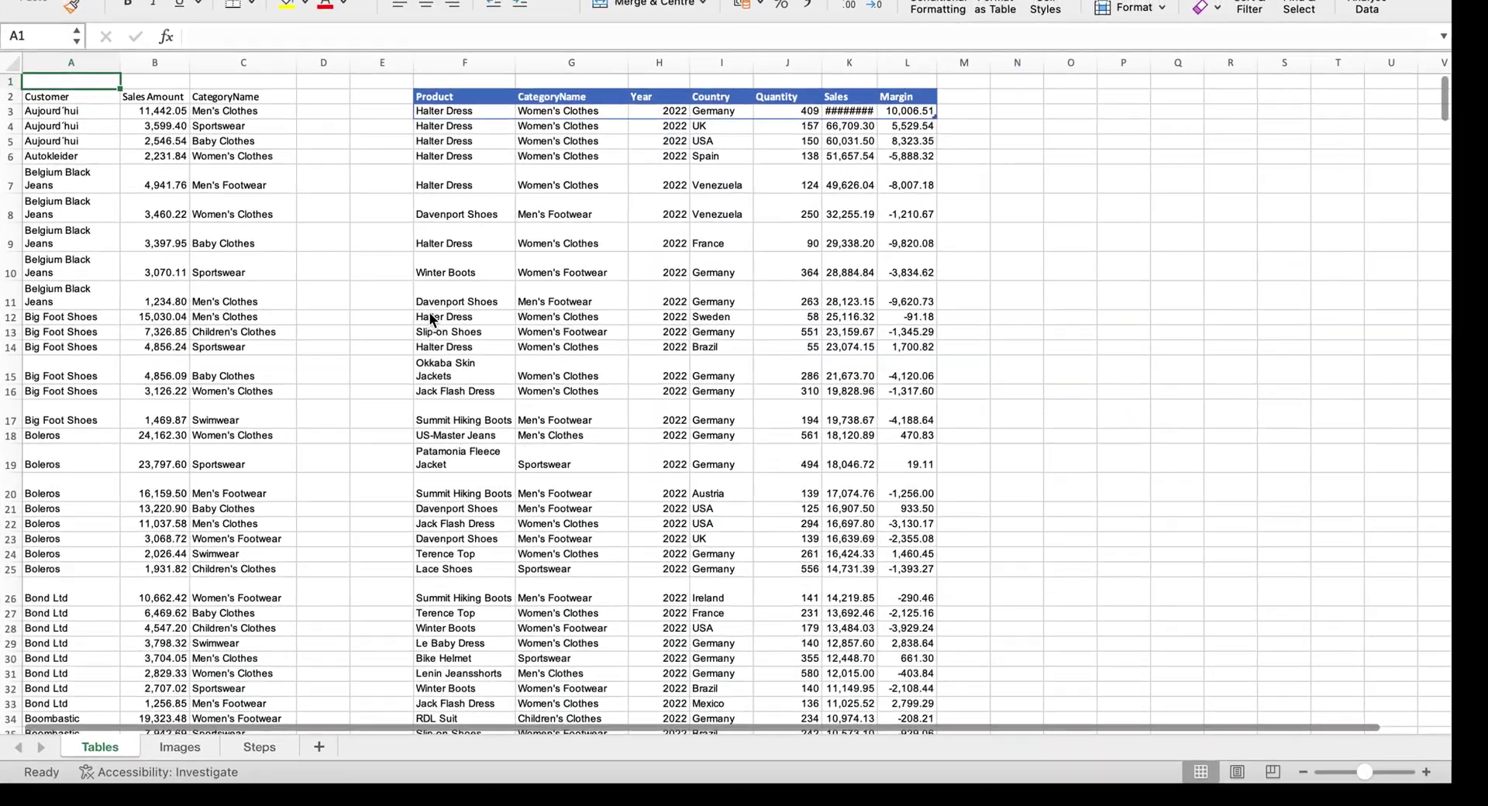
click(84, 101)
key(ctrl+Right)
key(ctrl+Left)
key(ctrl+Right)
key(ctrl+Left)
key(Right)
key(Left)
key(ctrl+Down)
key(ctrl+Up)
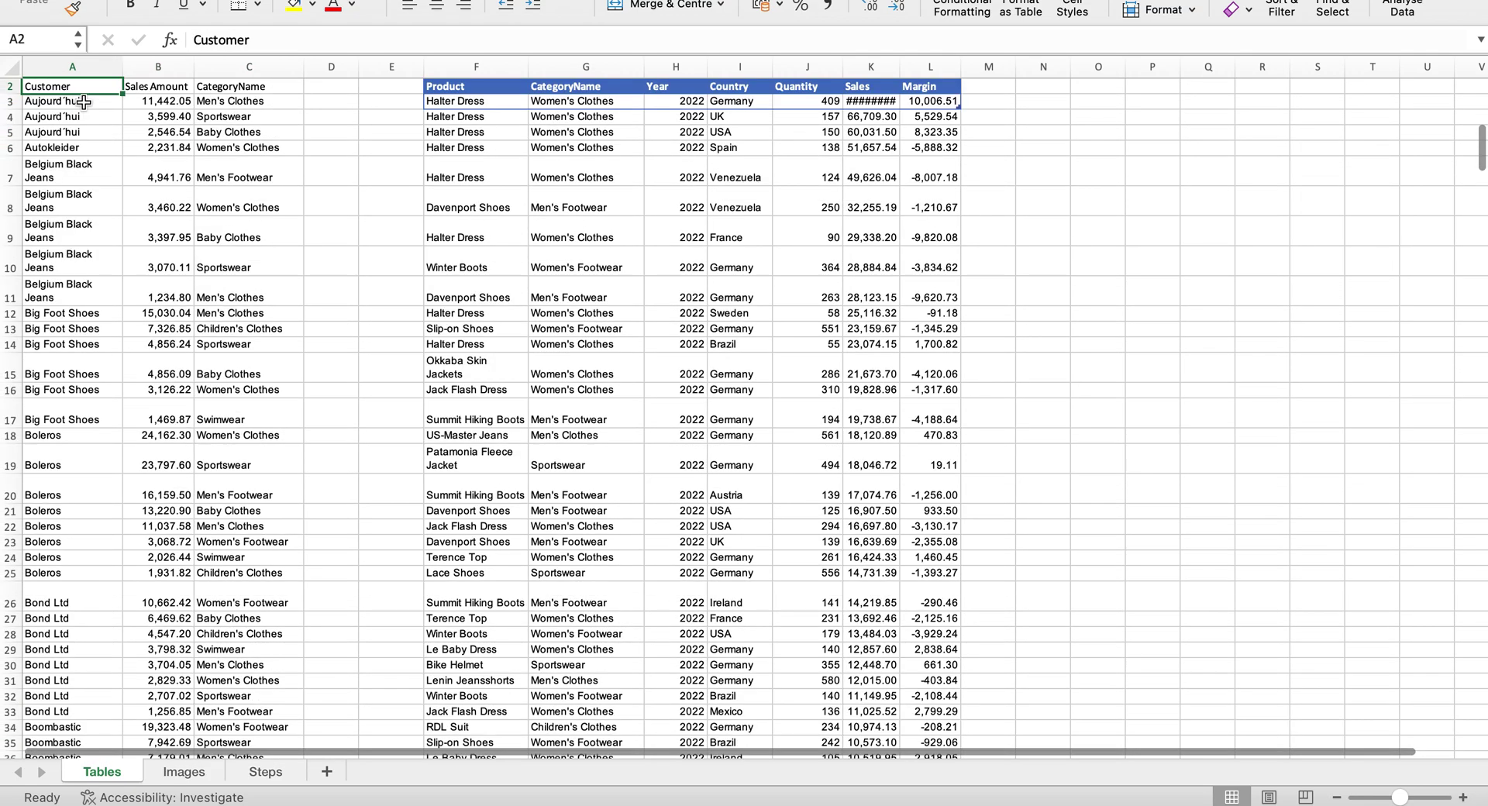
scroll(83, 102, up, 1)
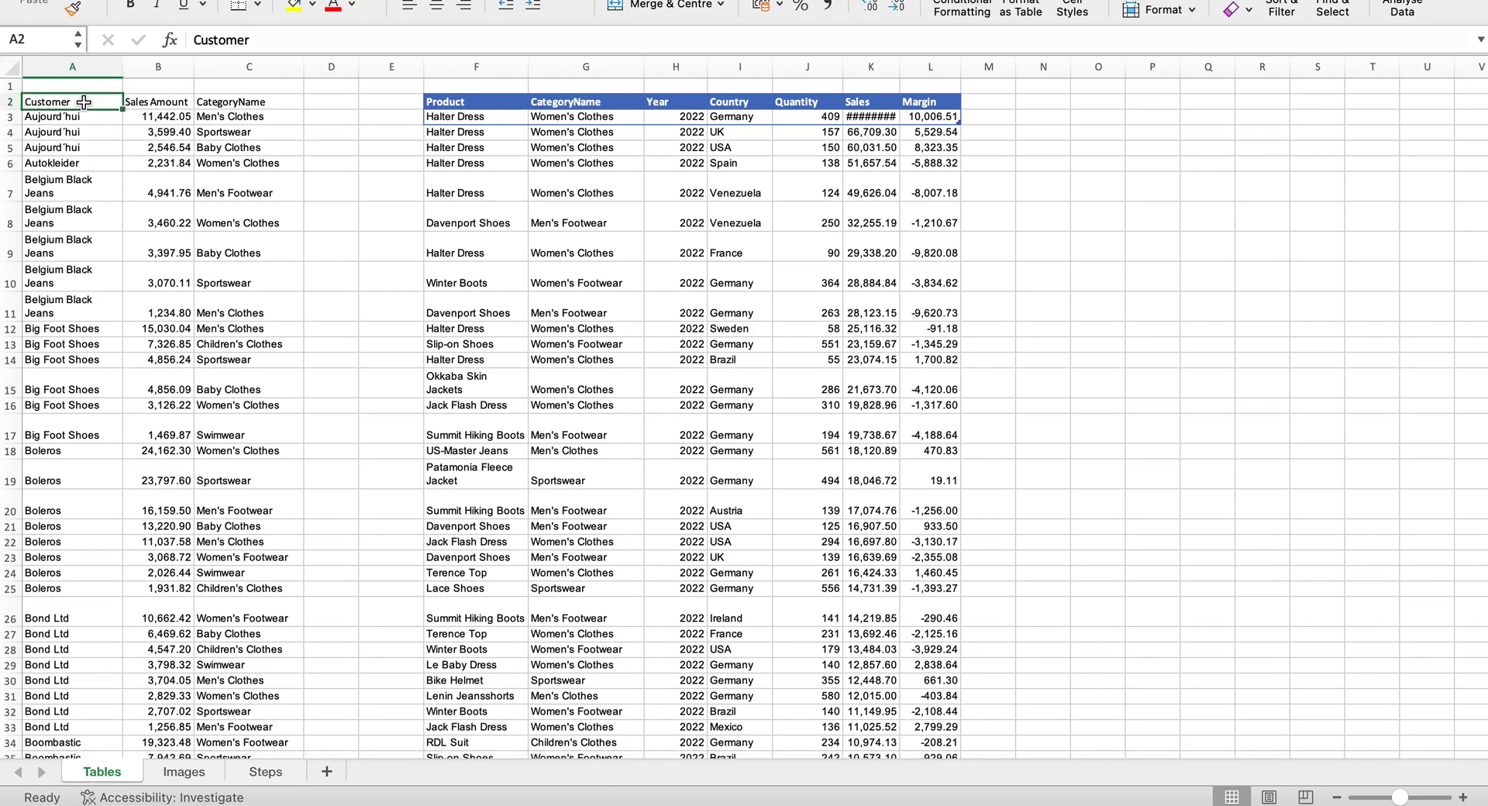
- Examine how far the blue table formatting reaches in the preview's Details table, checking header row 2 and data row 3 across F:L
key(Right)
key(Right)
key(Right)
key(Right)
key(Right)
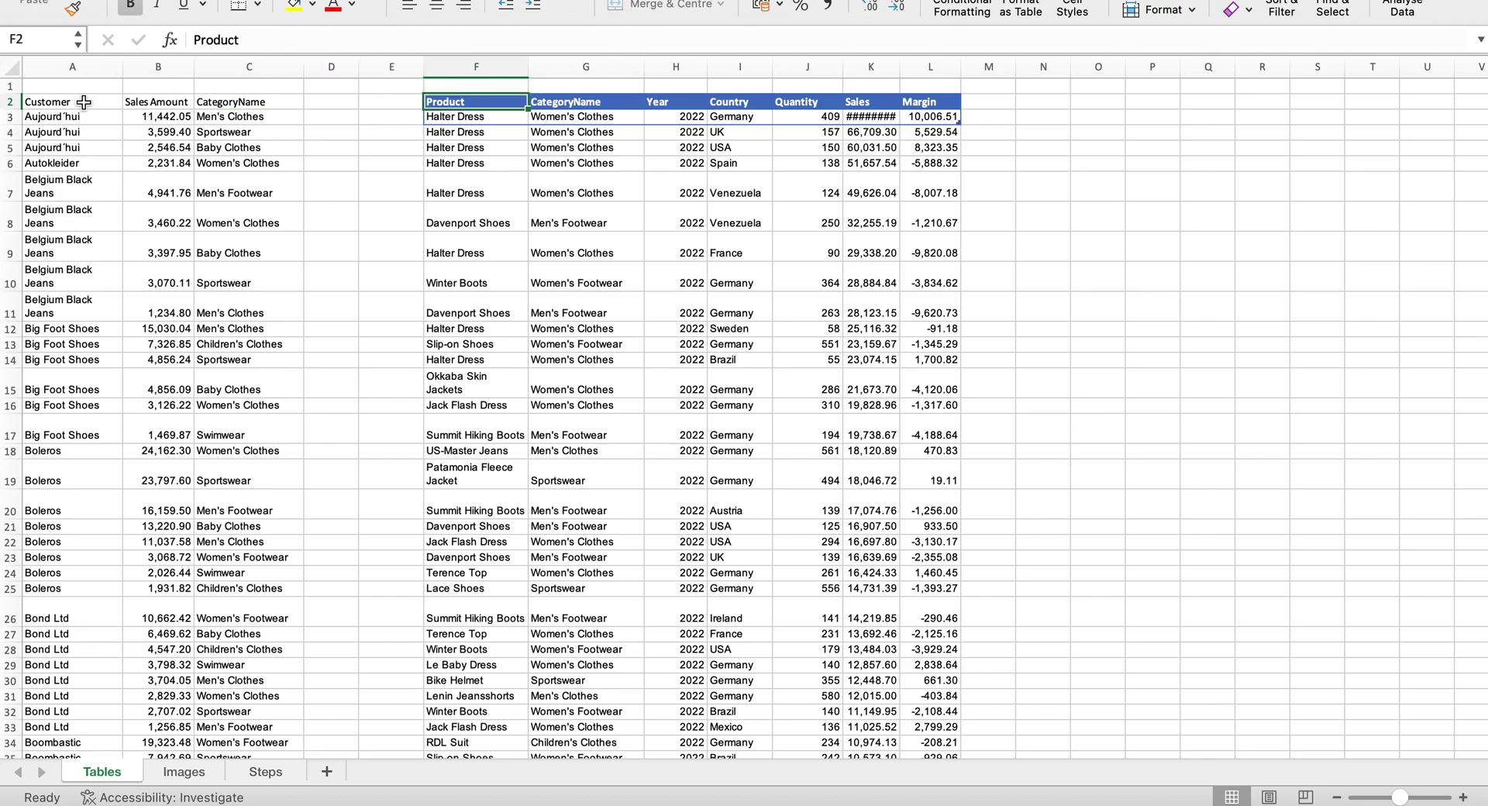
key(shift+Right)
key(shift+Right)
key(shift+Right)
key(shift+Right)
key(shift+Right)
key(shift+Right)
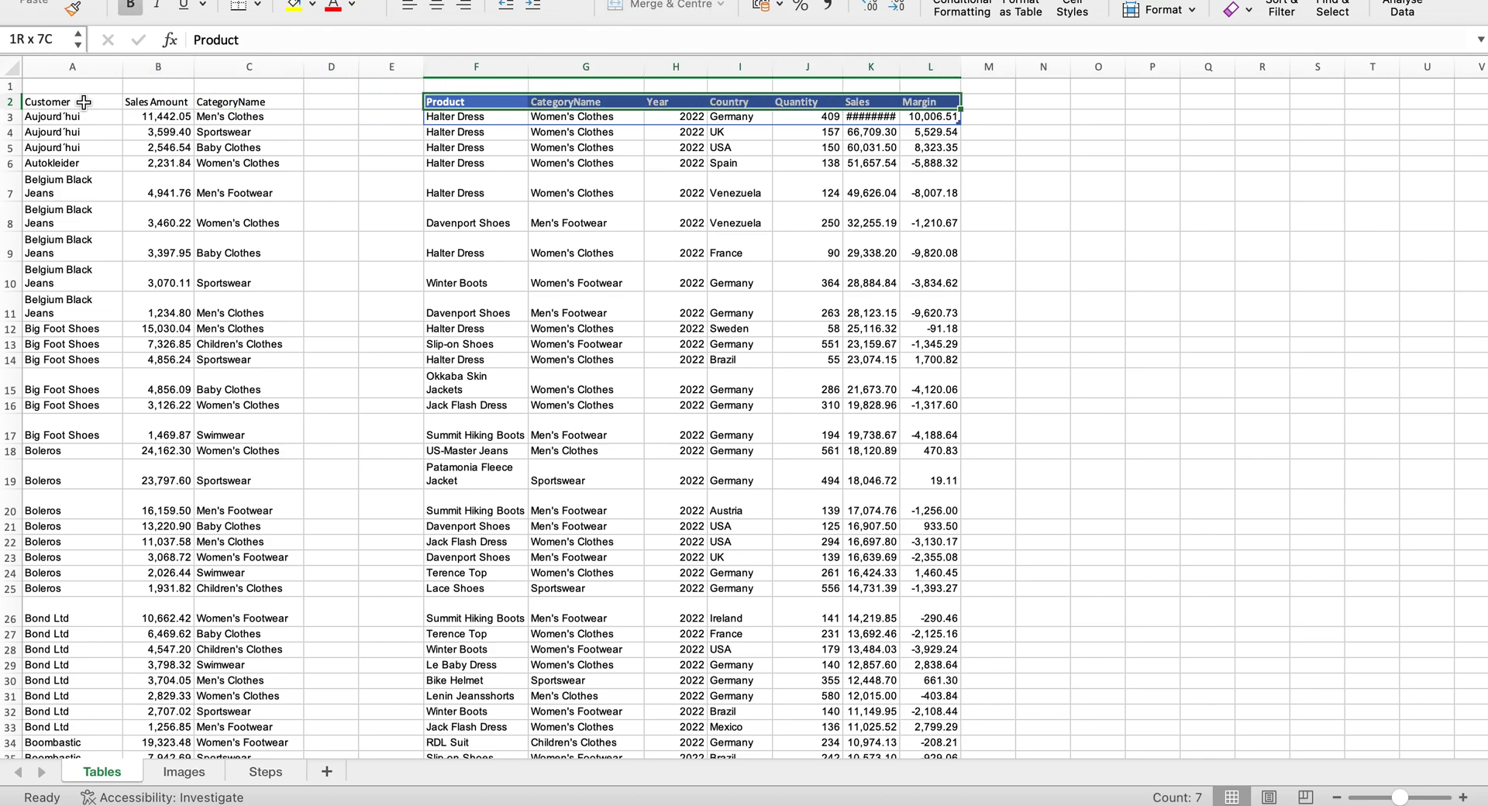
key(shift+Down)
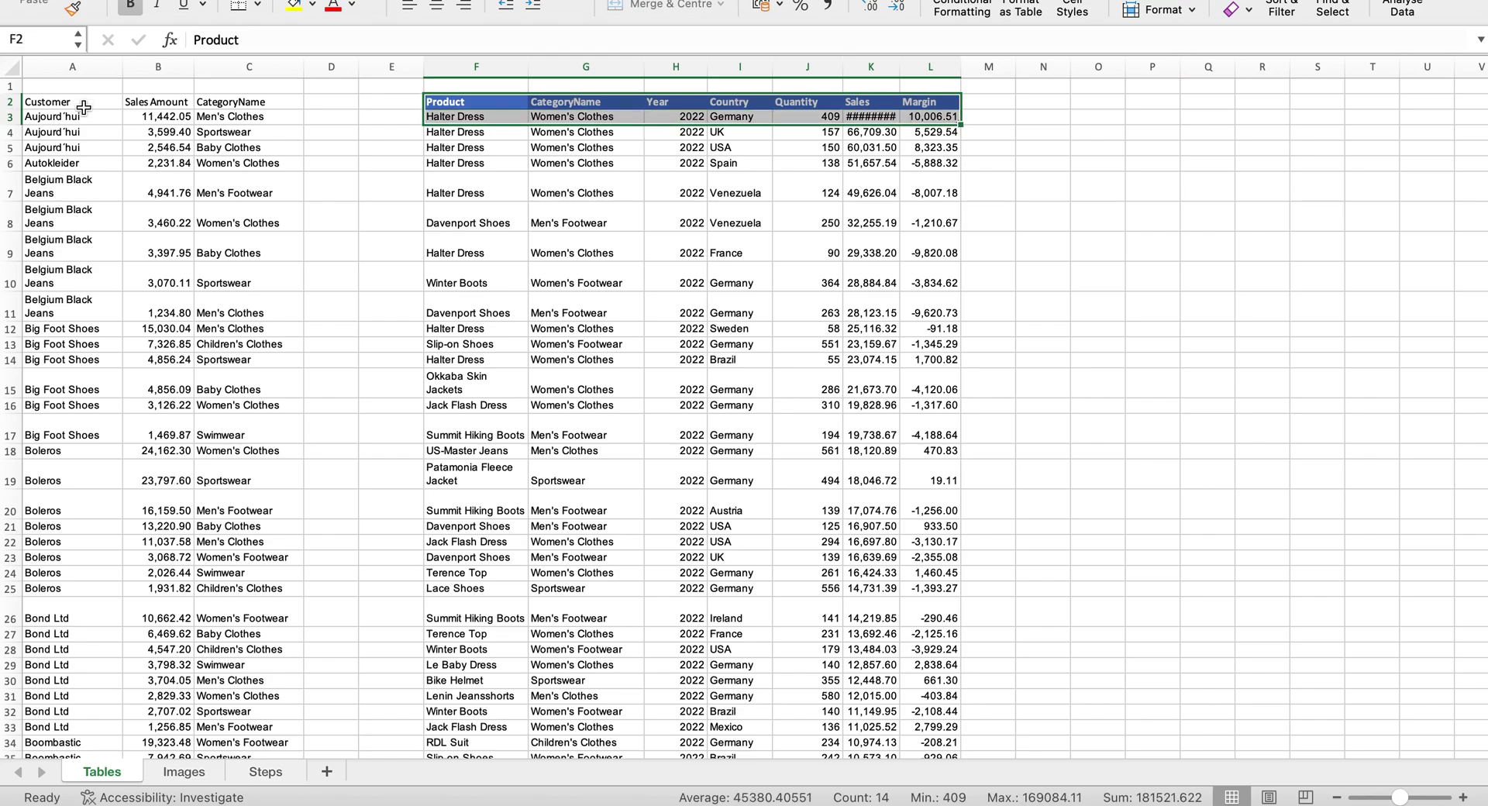
click(403, 182)
click(480, 99)
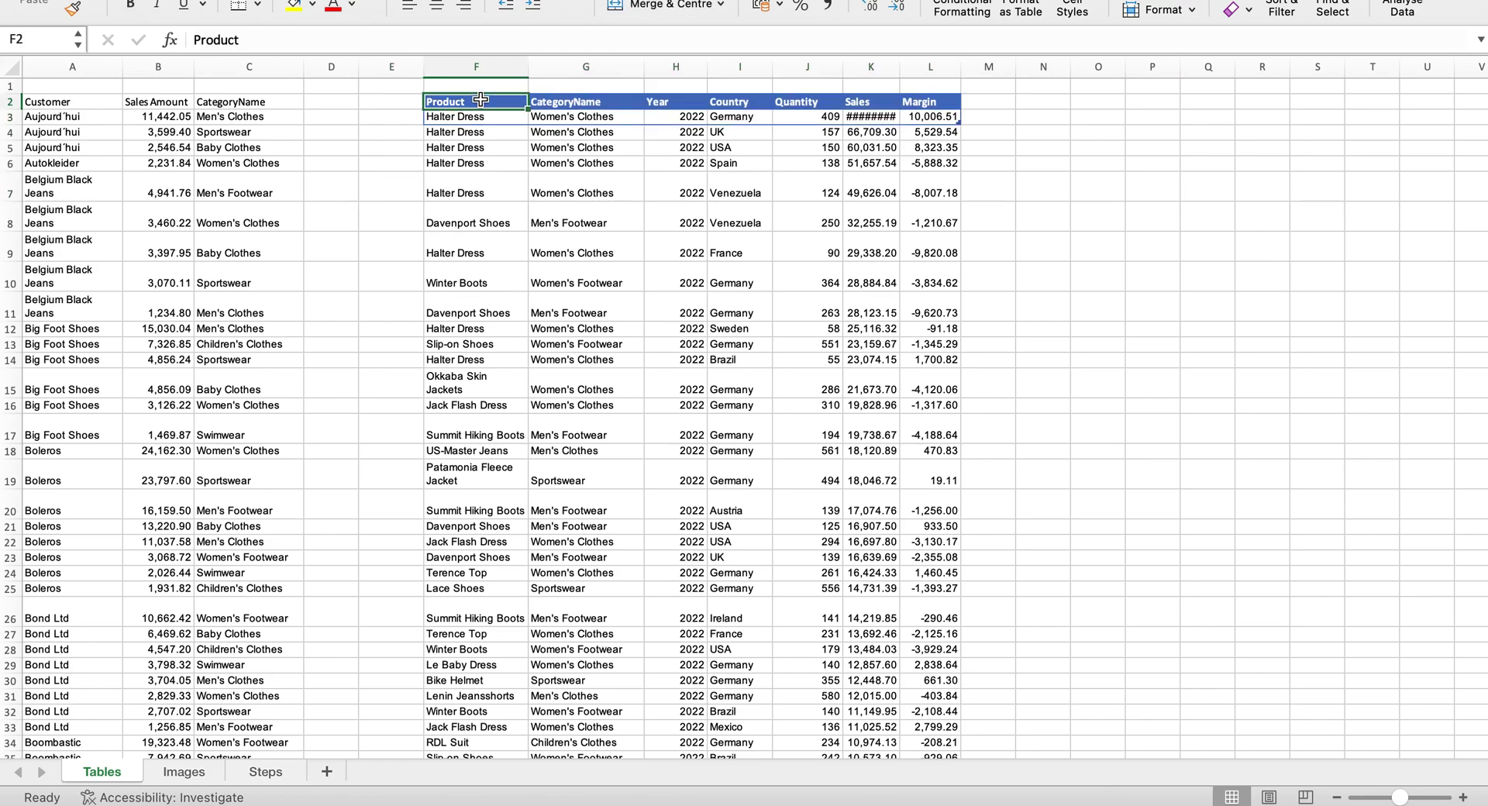
key(shift+Right)
key(shift+Right)
key(shift+Right)
key(shift+Right)
key(shift+Right)
key(shift+Right)
key(shift+Down)
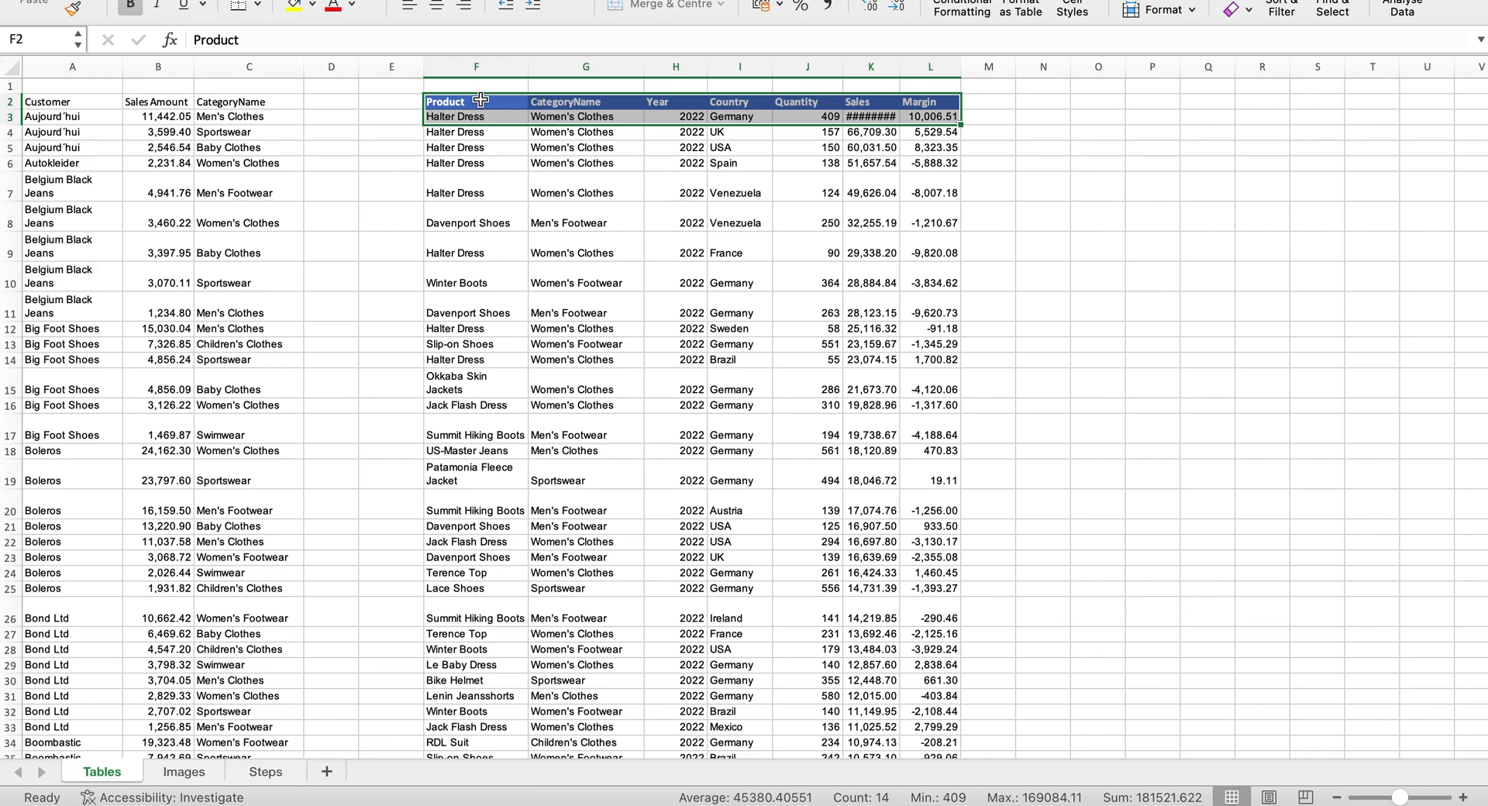
- Return to the report template and turn off Keep source formats for the Category Sales table
key(ctrl+Right)
click(87, 144)
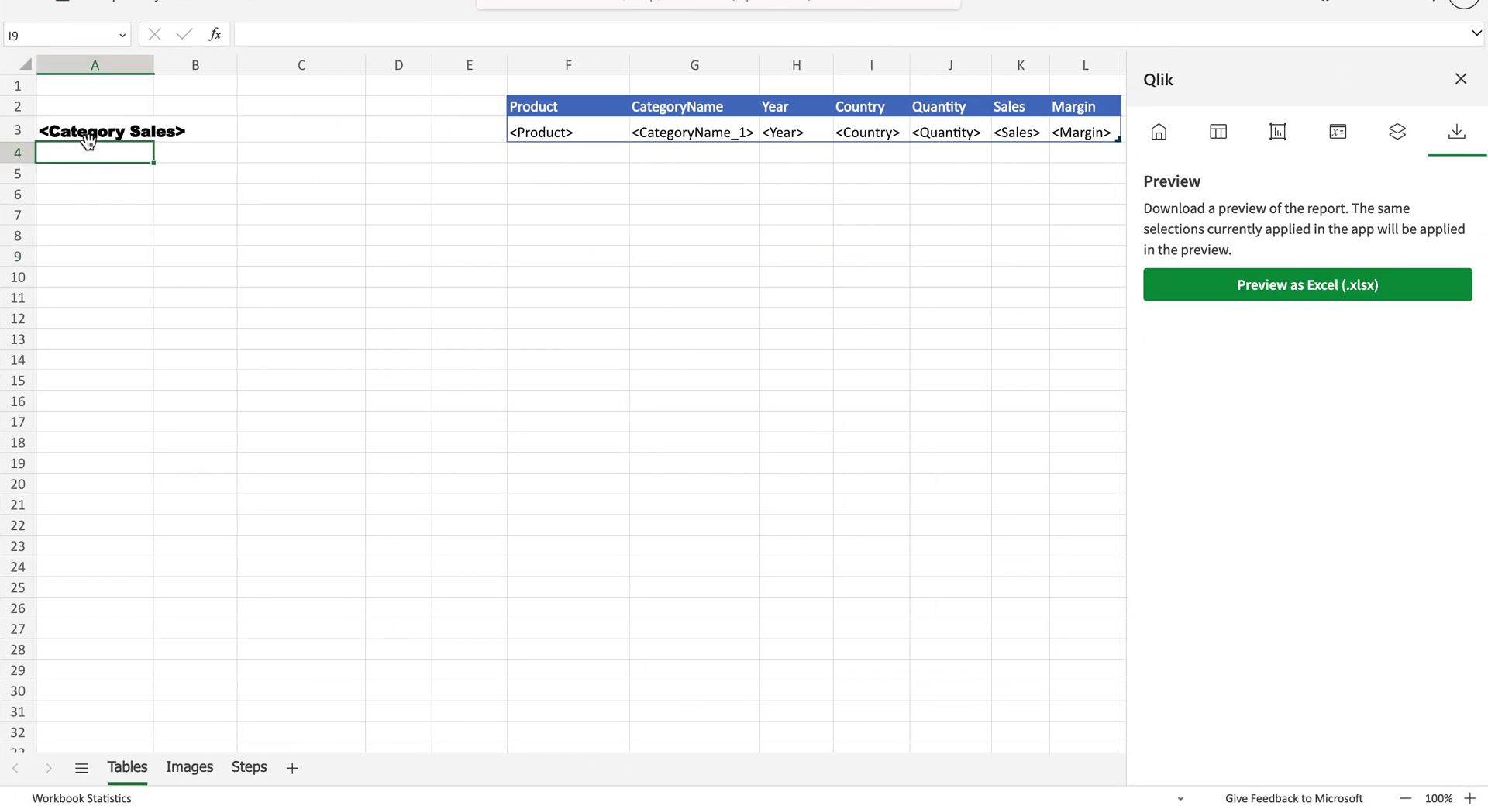
click(88, 134)
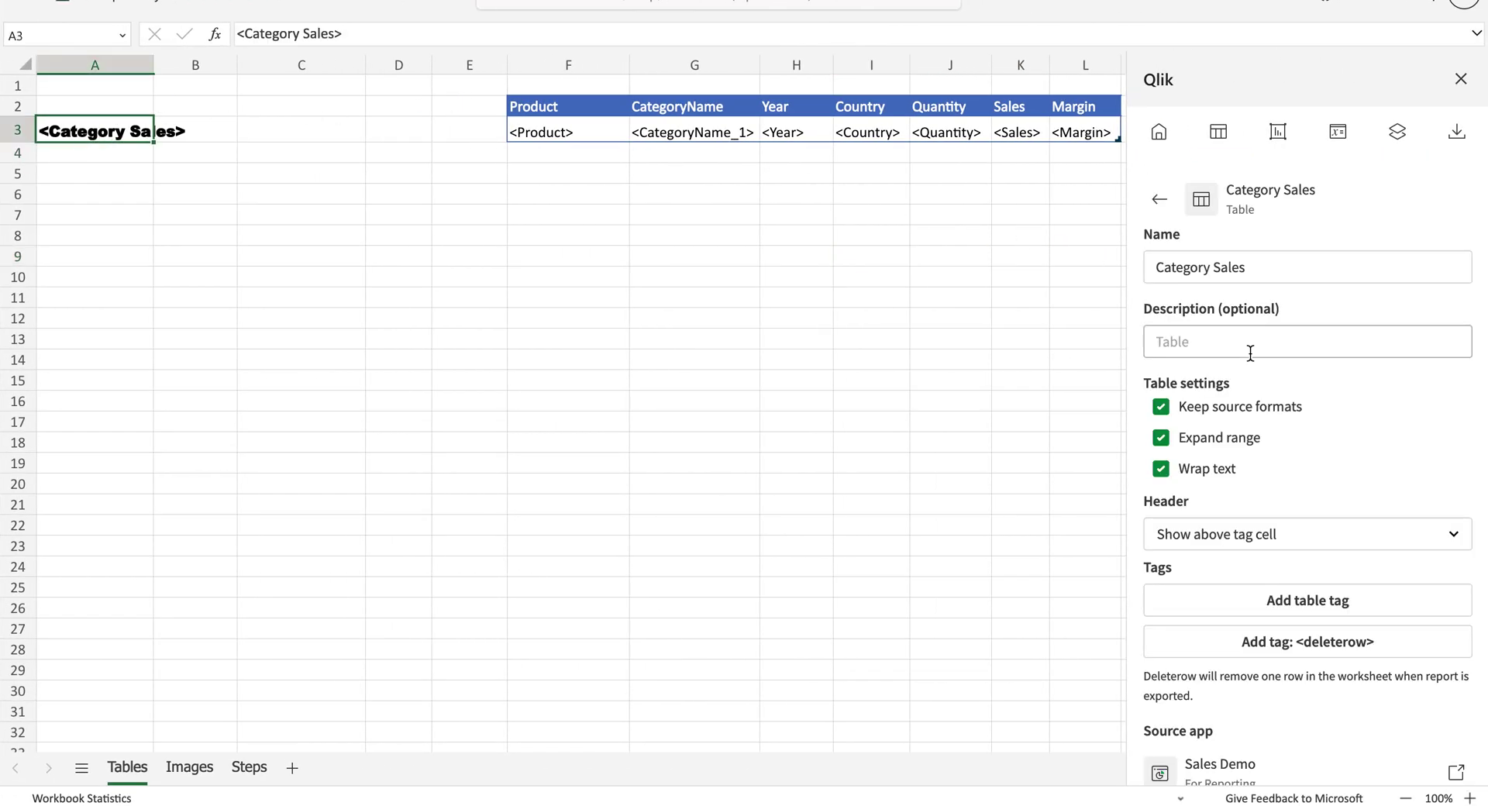
click(1165, 408)
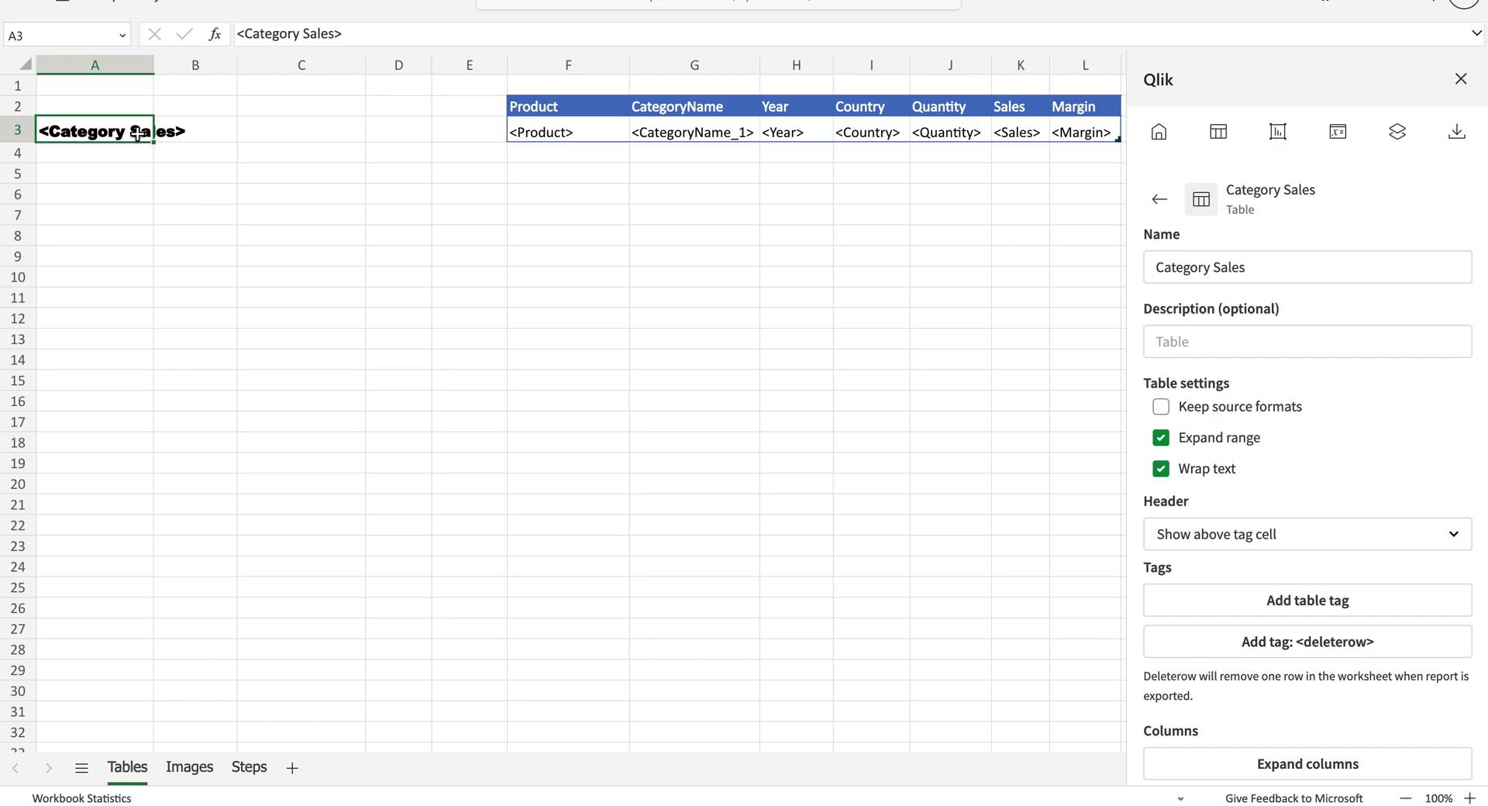
- Turn off Keep source formats for the Details table through its <Product> tag in cell F3
click(533, 99)
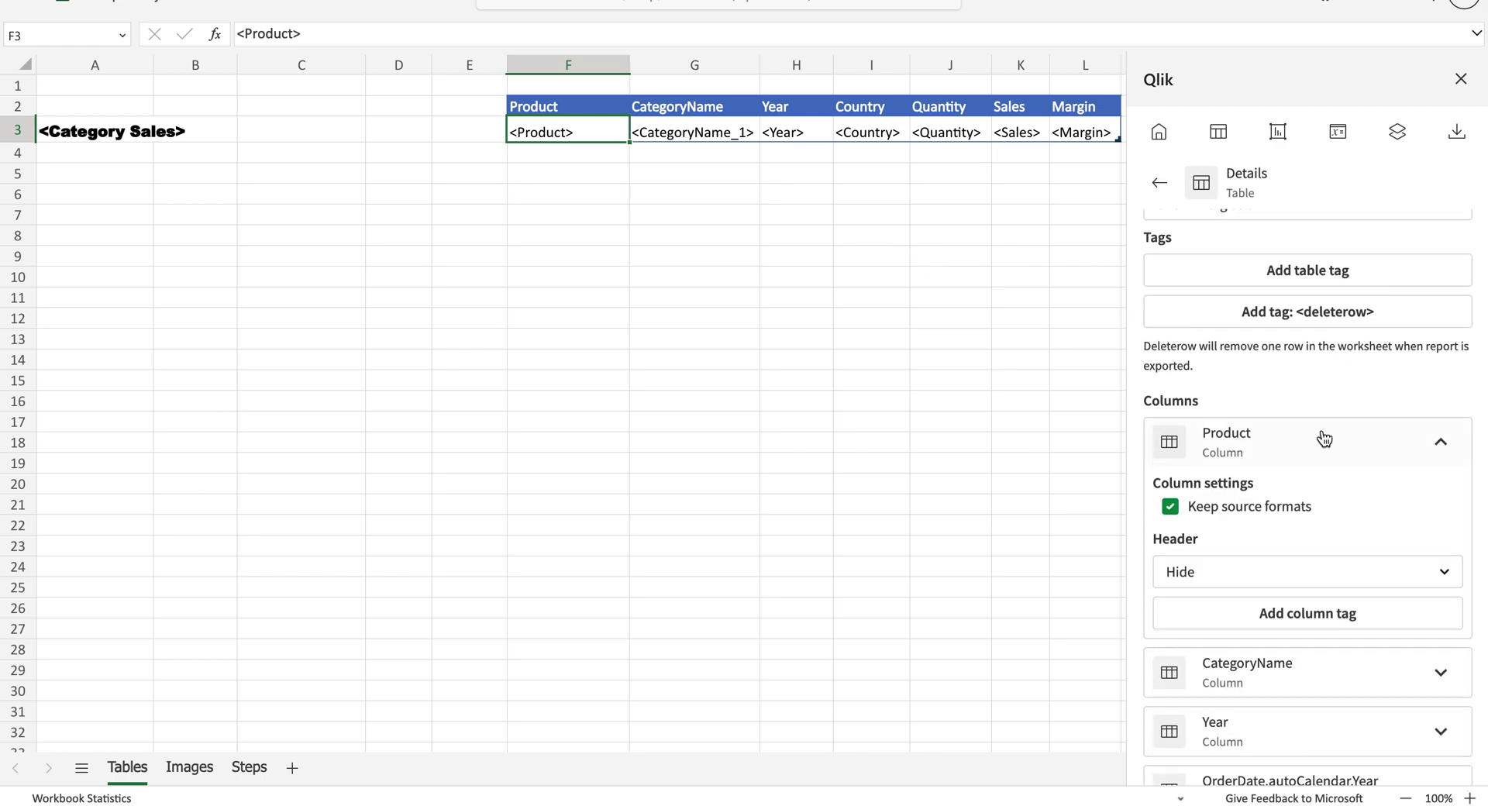
scroll(1322, 435, up, 5)
click(1160, 406)
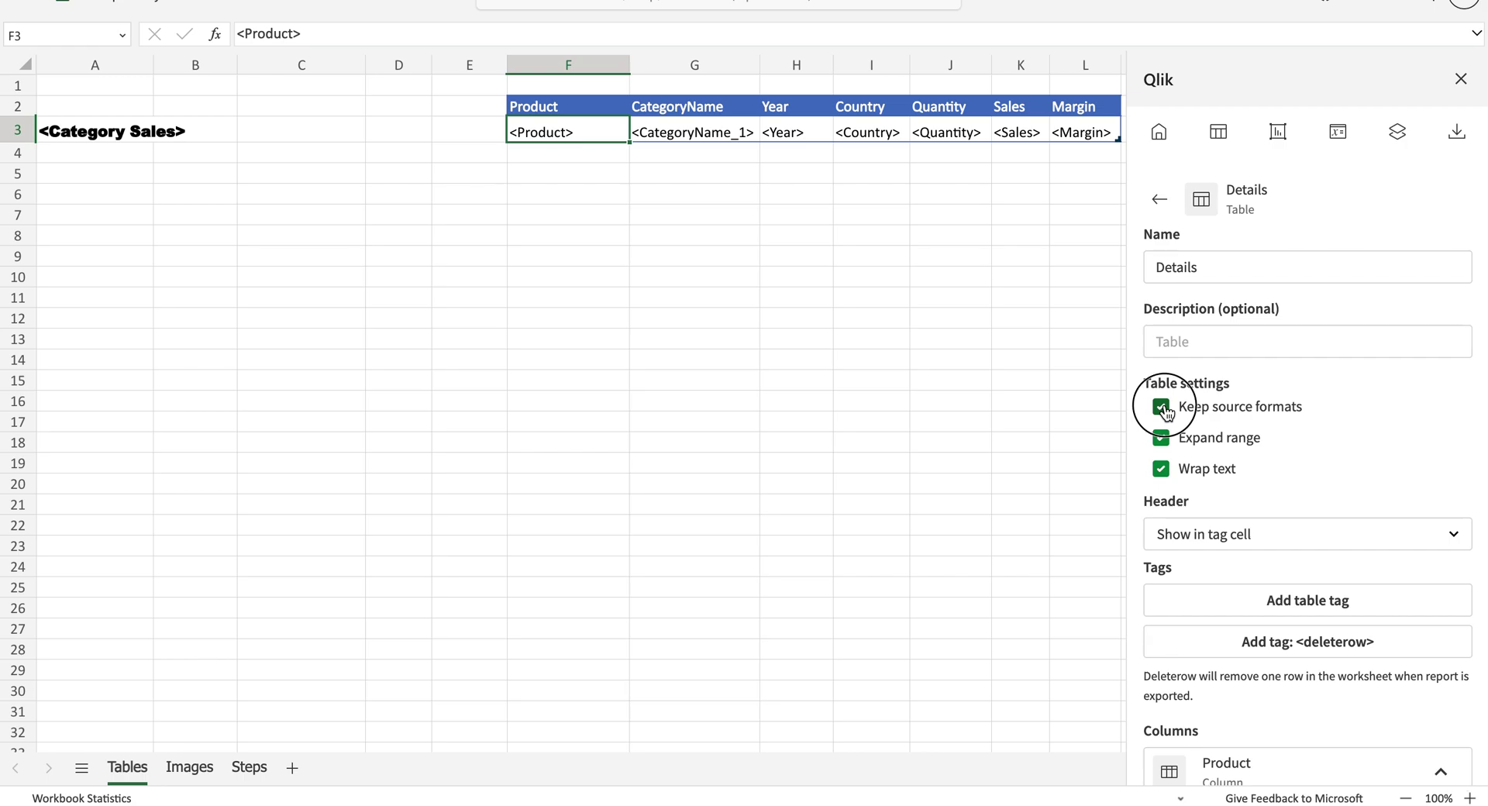
click(850, 210)
- Select the Details headers, tags and the empty row beneath, F2:L4, and apply the blue Light table style with the solid header row again
drag(580, 112, 1085, 106)
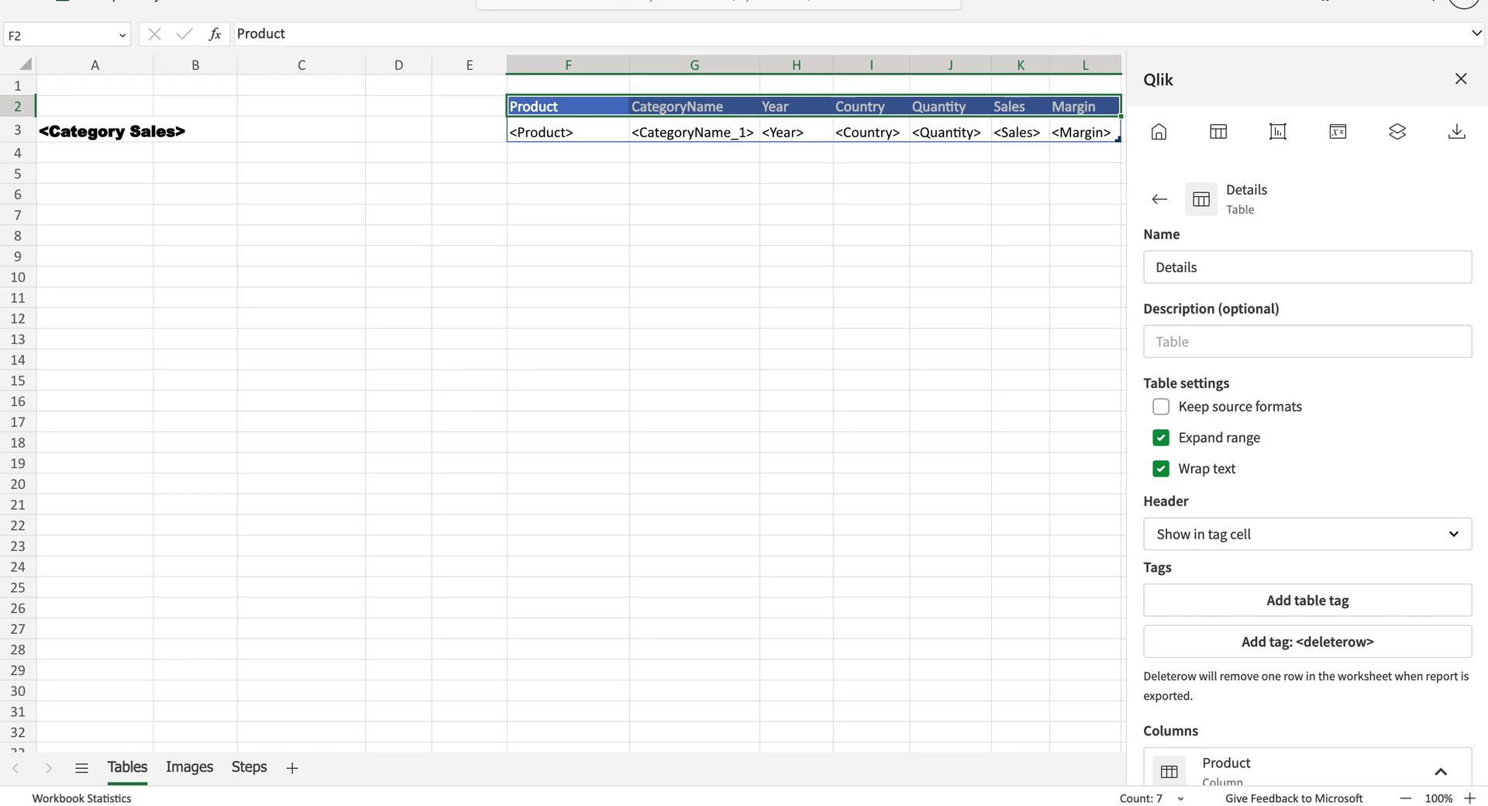
click(695, 106)
click(796, 106)
click(1020, 107)
drag(1085, 106, 568, 152)
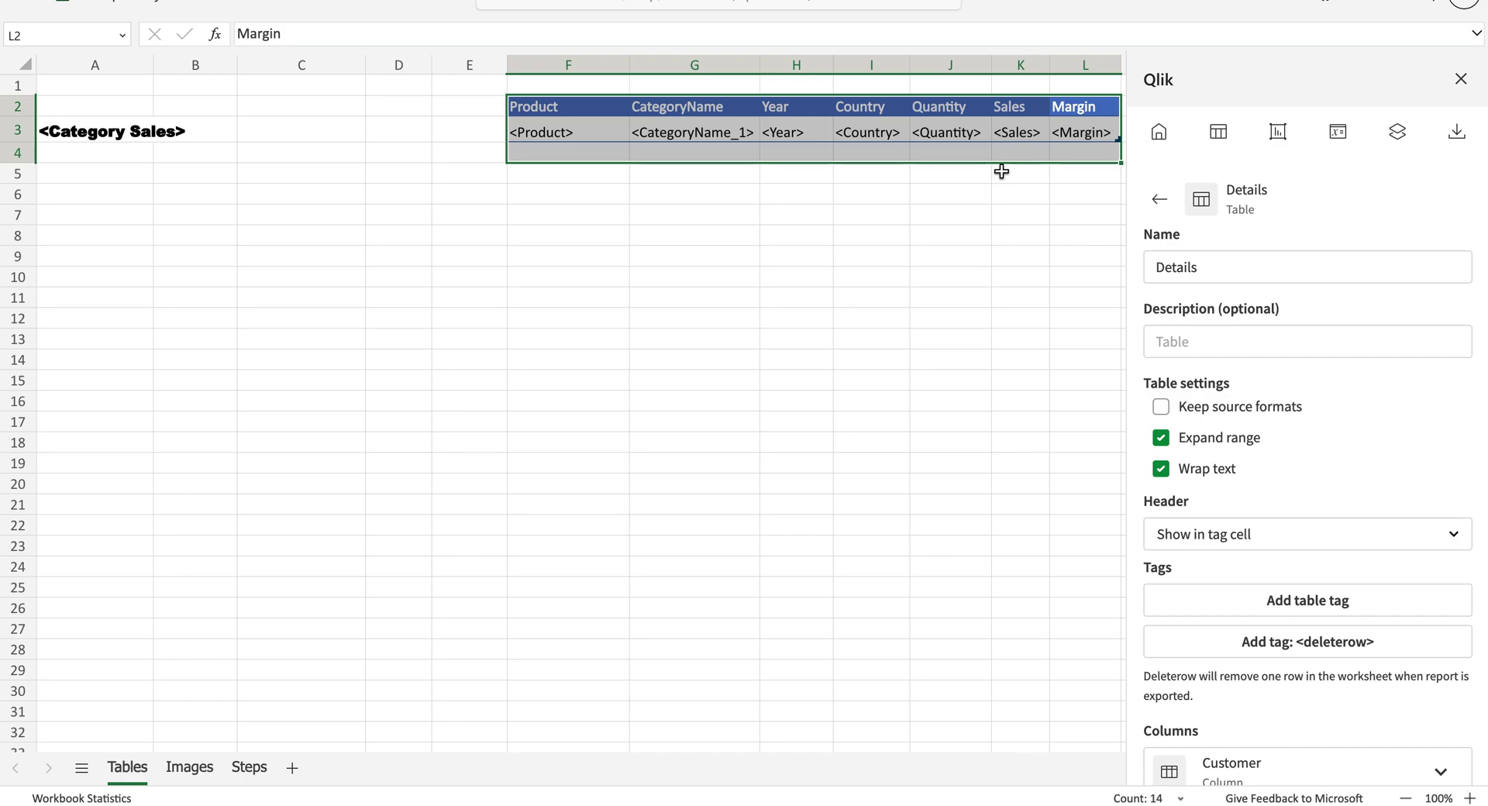
scroll(1001, 171, right, 2)
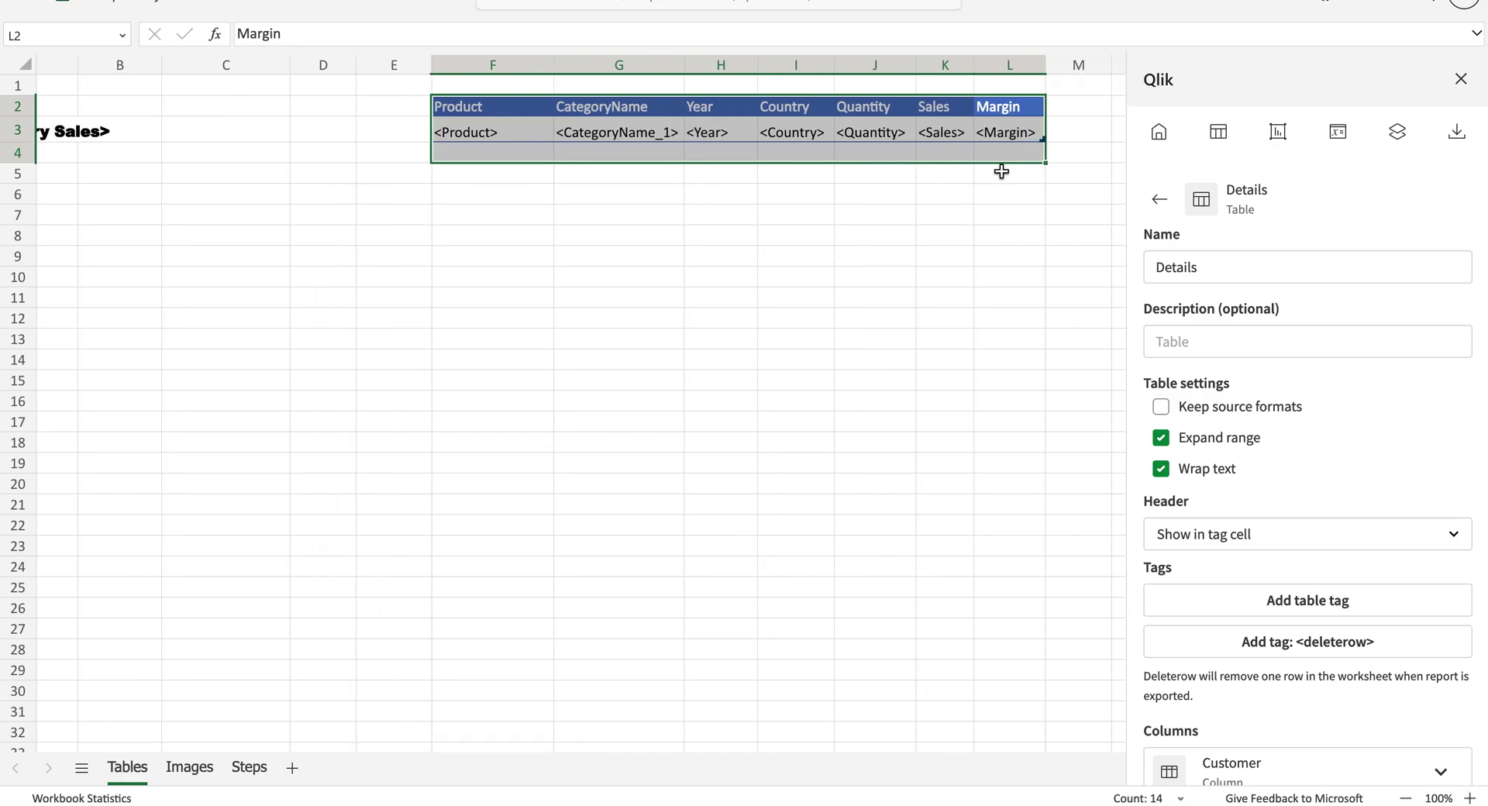
mouse_move(951, 22)
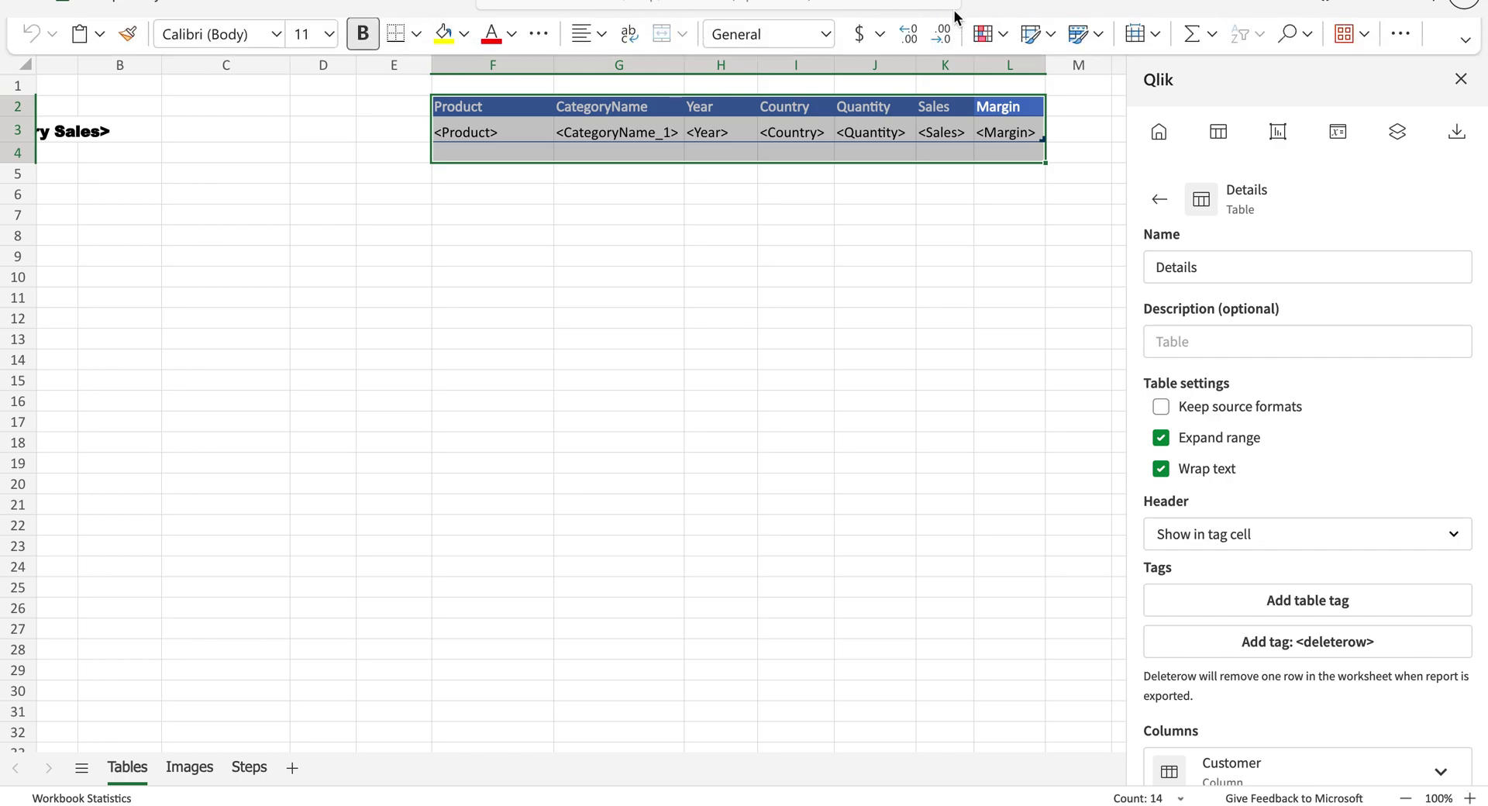
click(1094, 75)
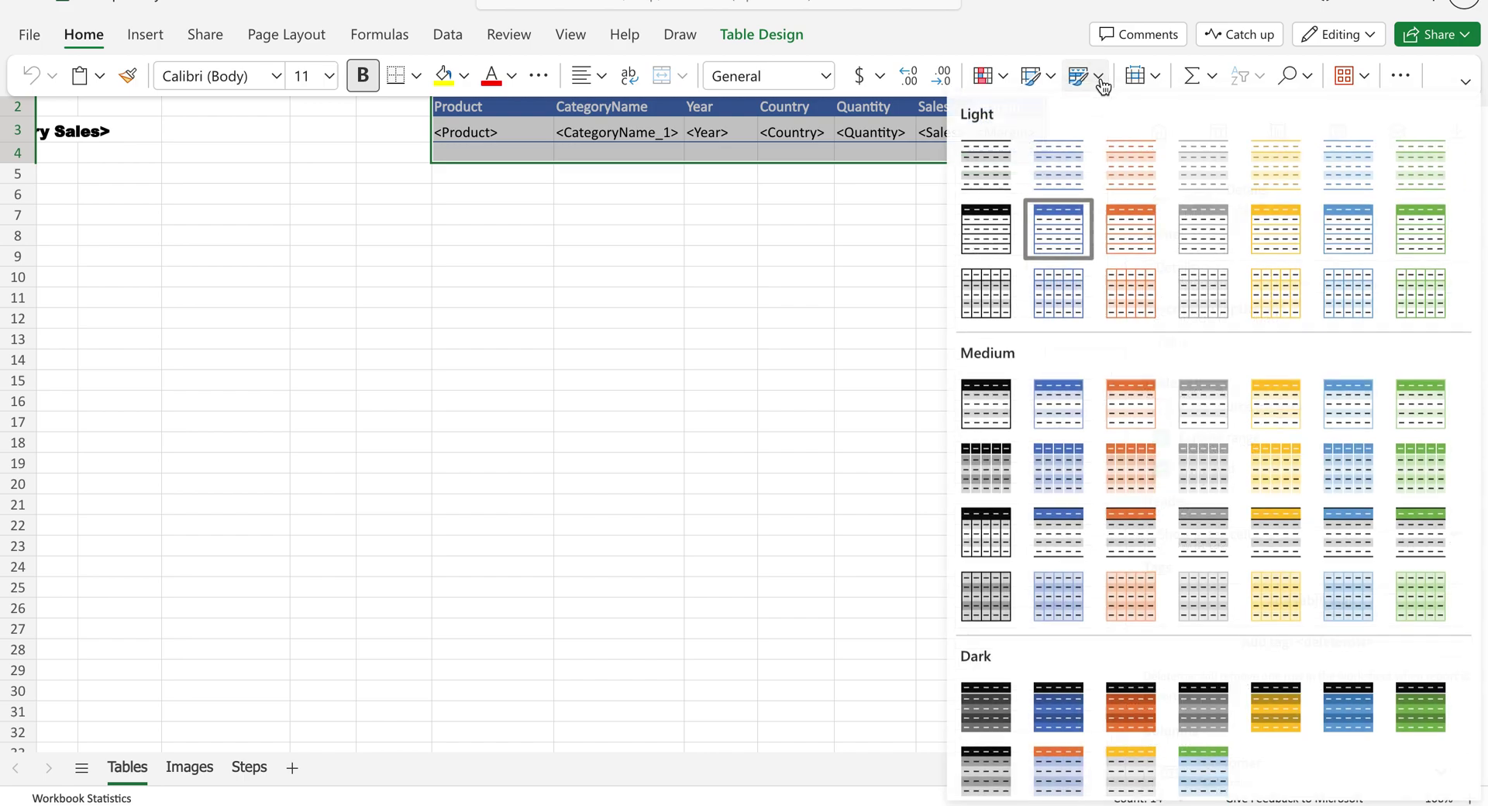
click(1049, 226)
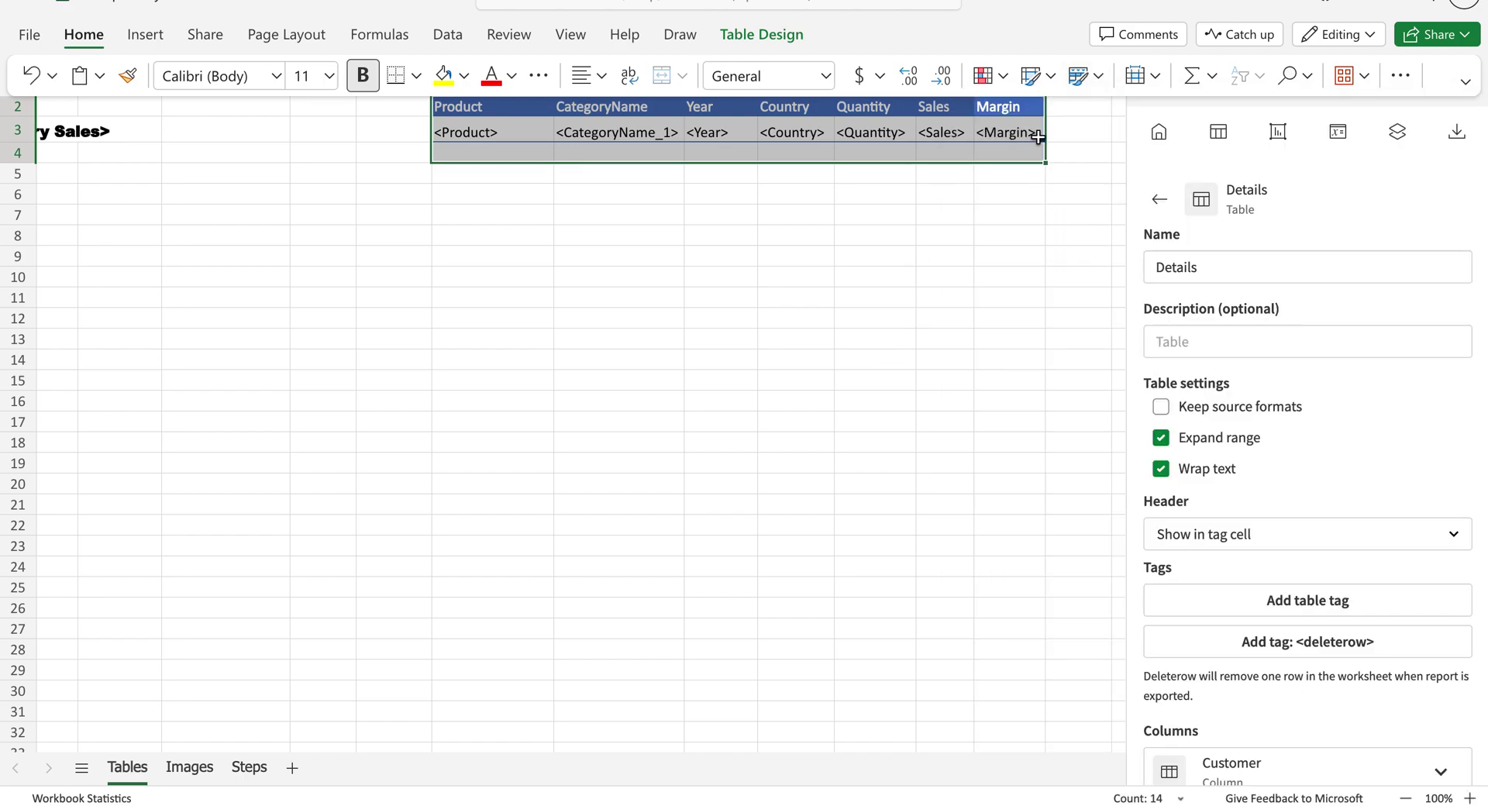
- Resize the blue Excel table around the Details tags so its range also takes in empty row 4, F2:L4
click(1039, 170)
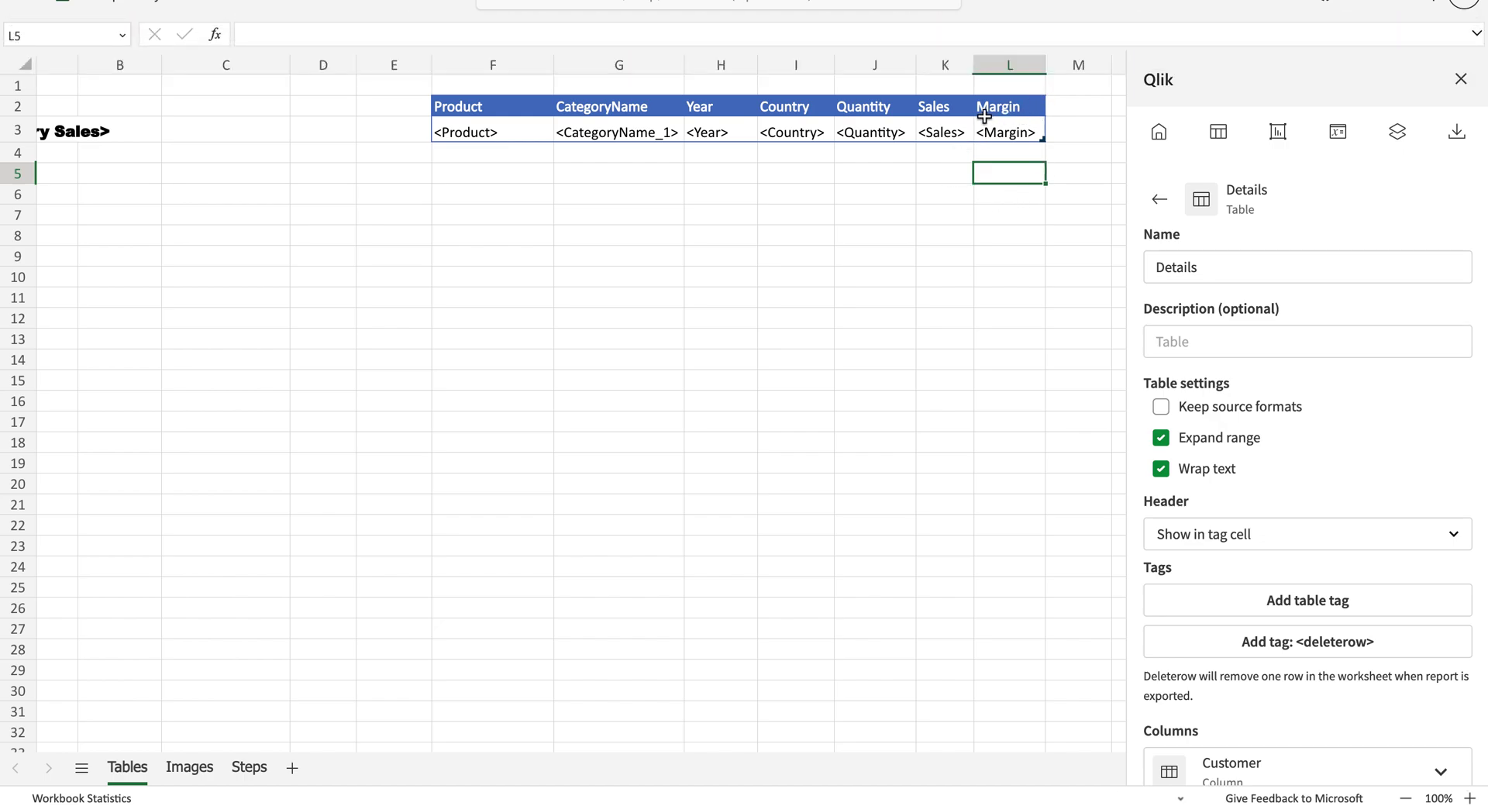
click(483, 109)
drag(483, 108, 1011, 109)
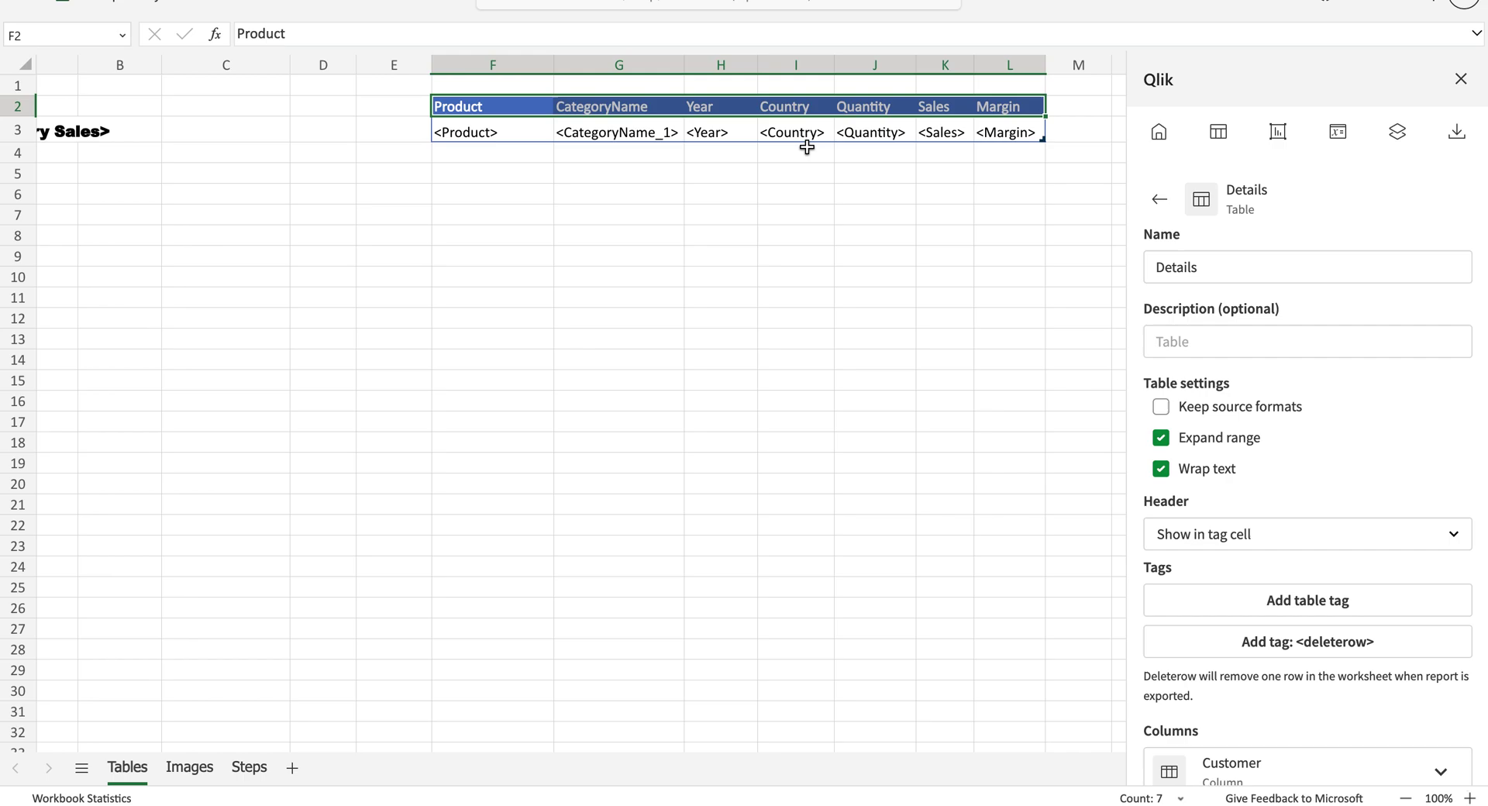
drag(1044, 140, 624, 157)
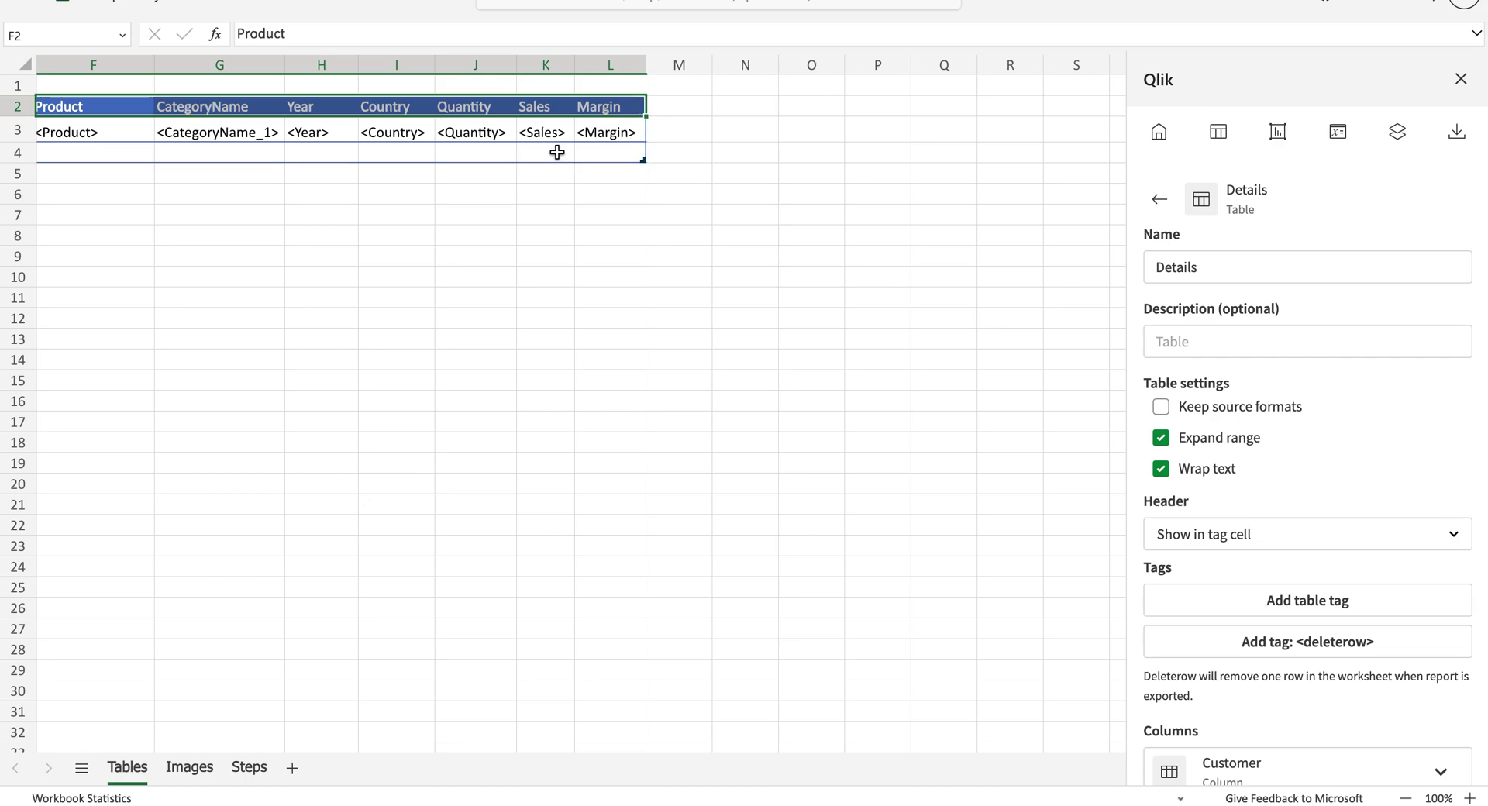
scroll(555, 150, left, 5)
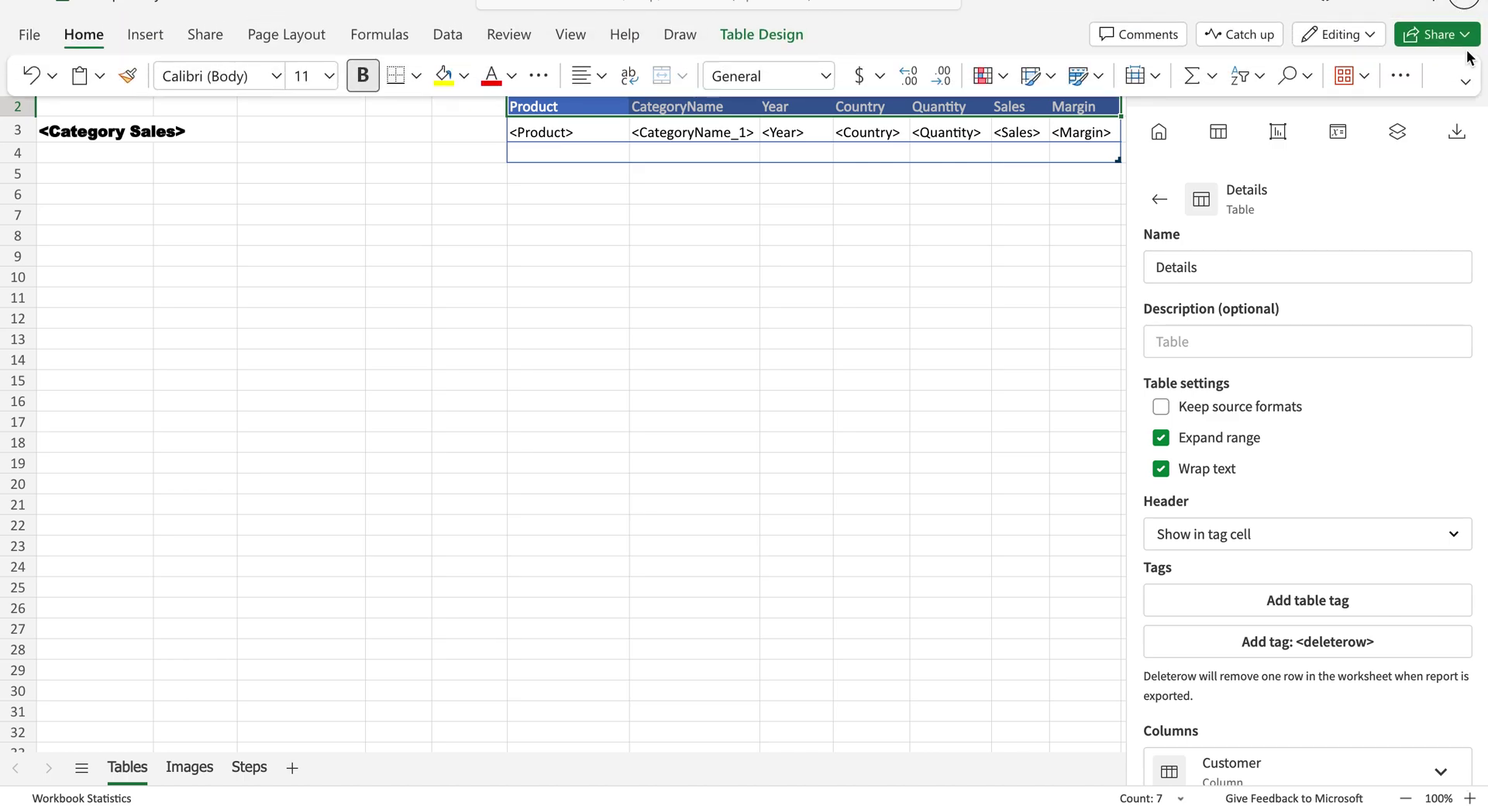
- Generate an Excel preview of the report, save it in the Qlik Training folder and open the downloaded workbook
click(1456, 132)
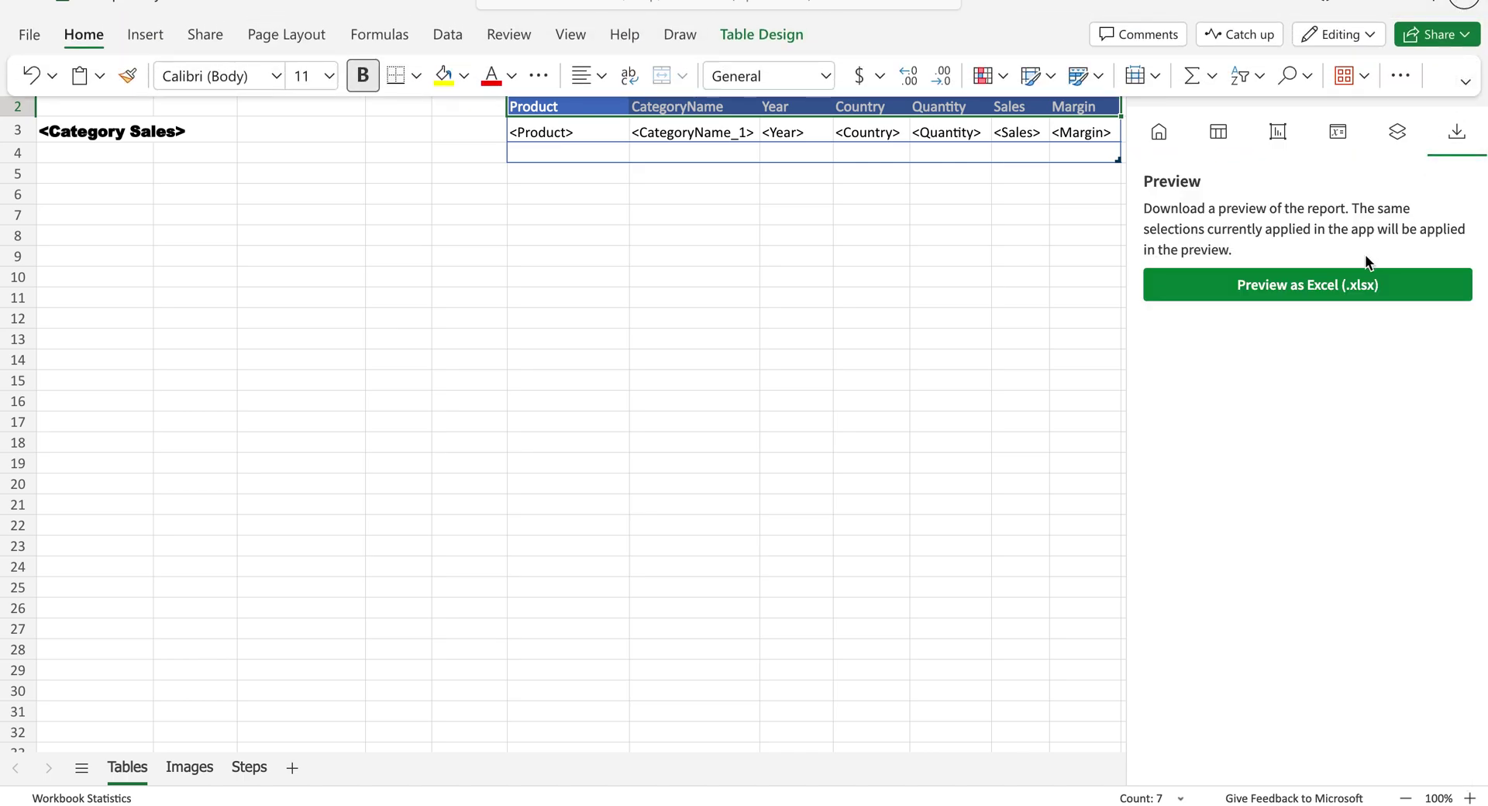
click(1347, 284)
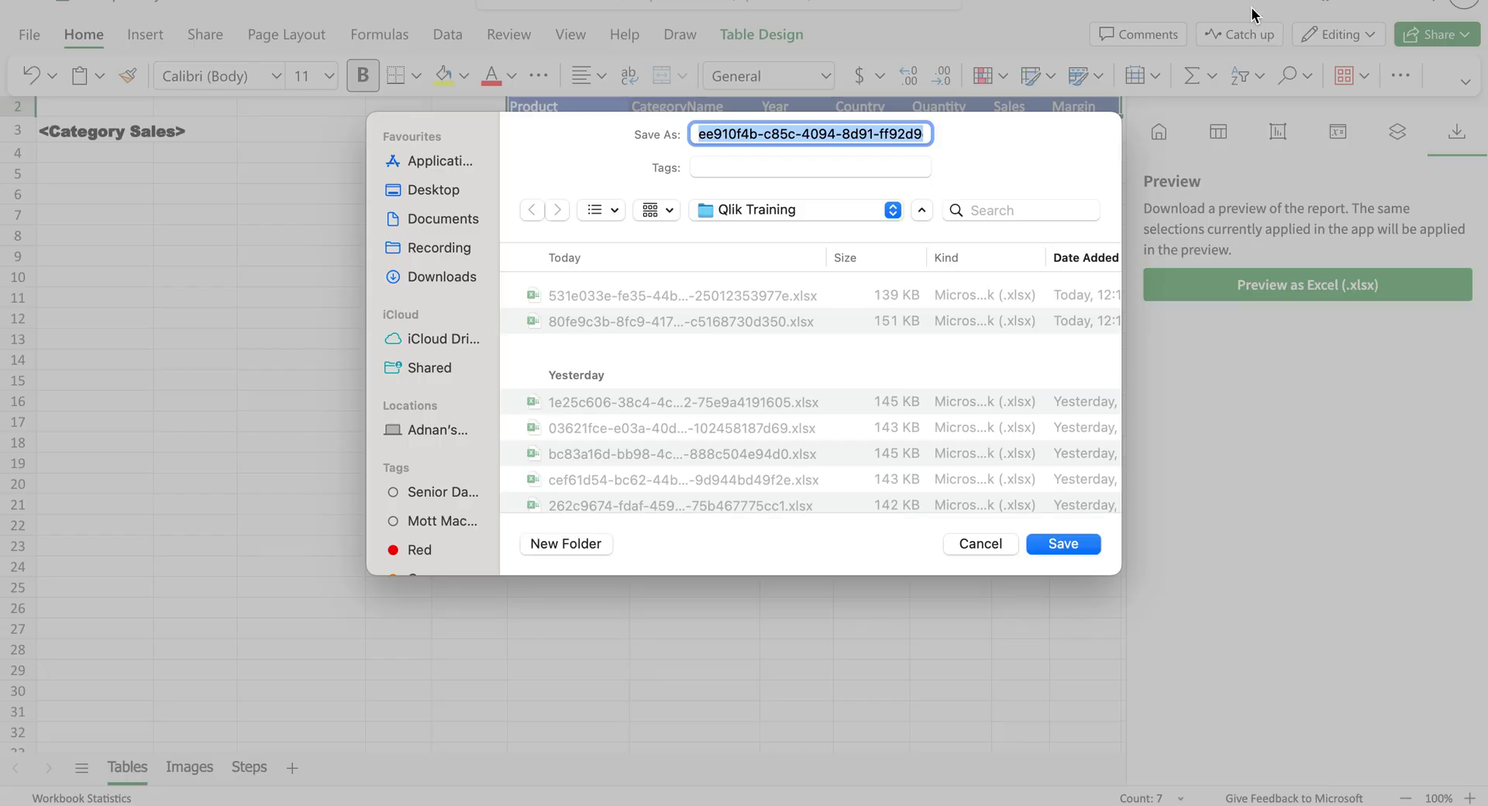
click(1059, 543)
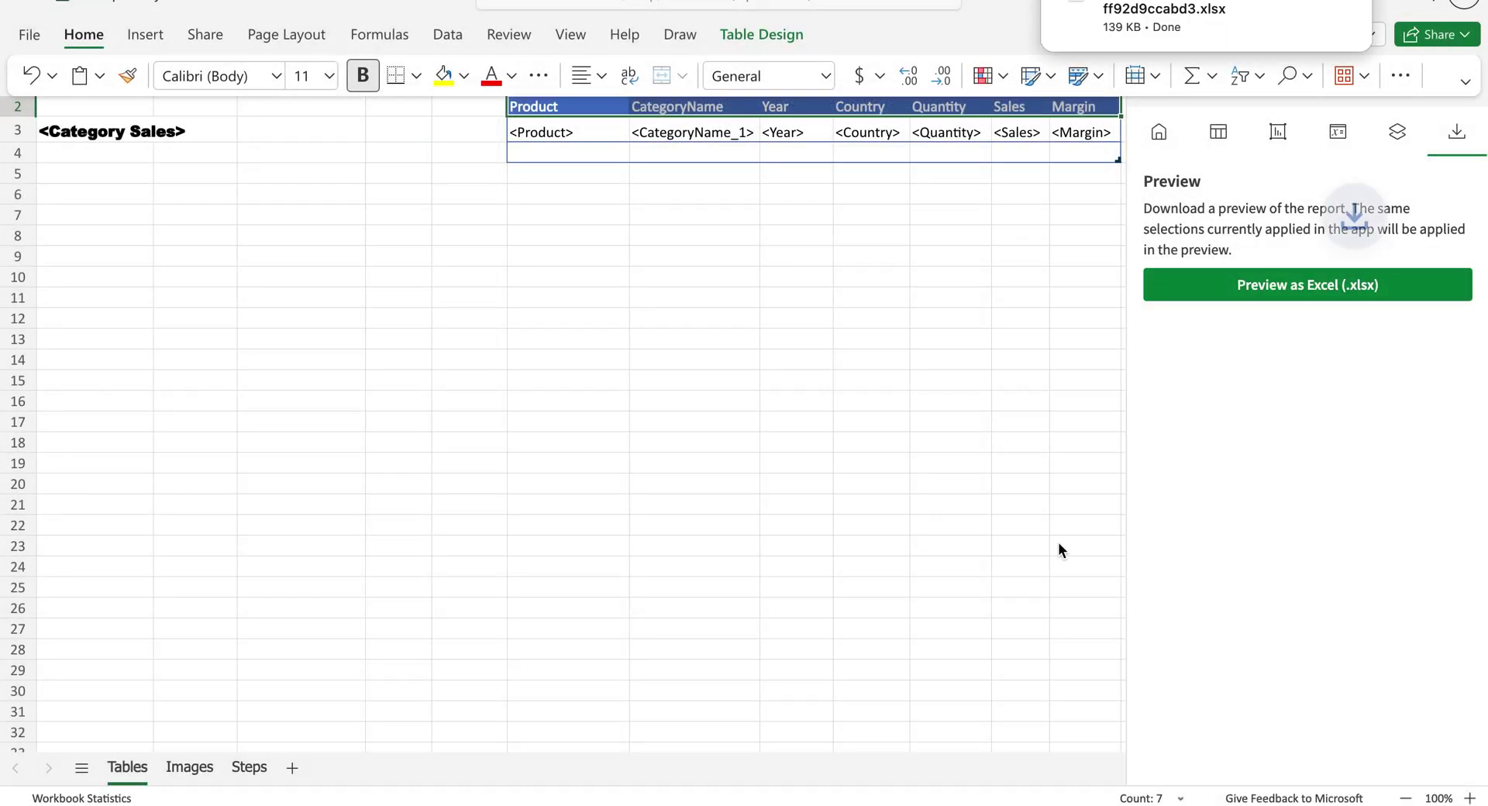
click(1163, 14)
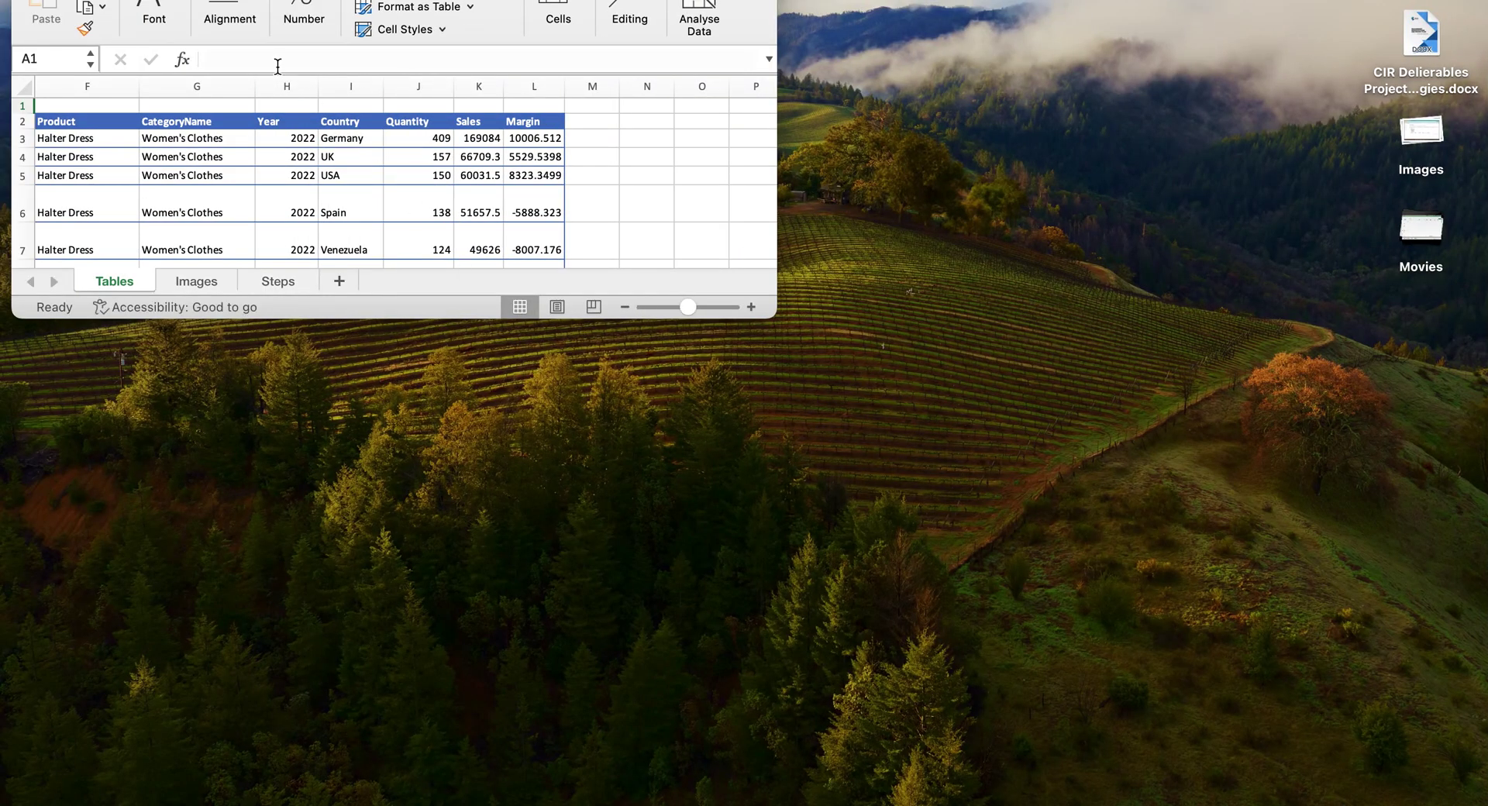
key(ctrl+Right)
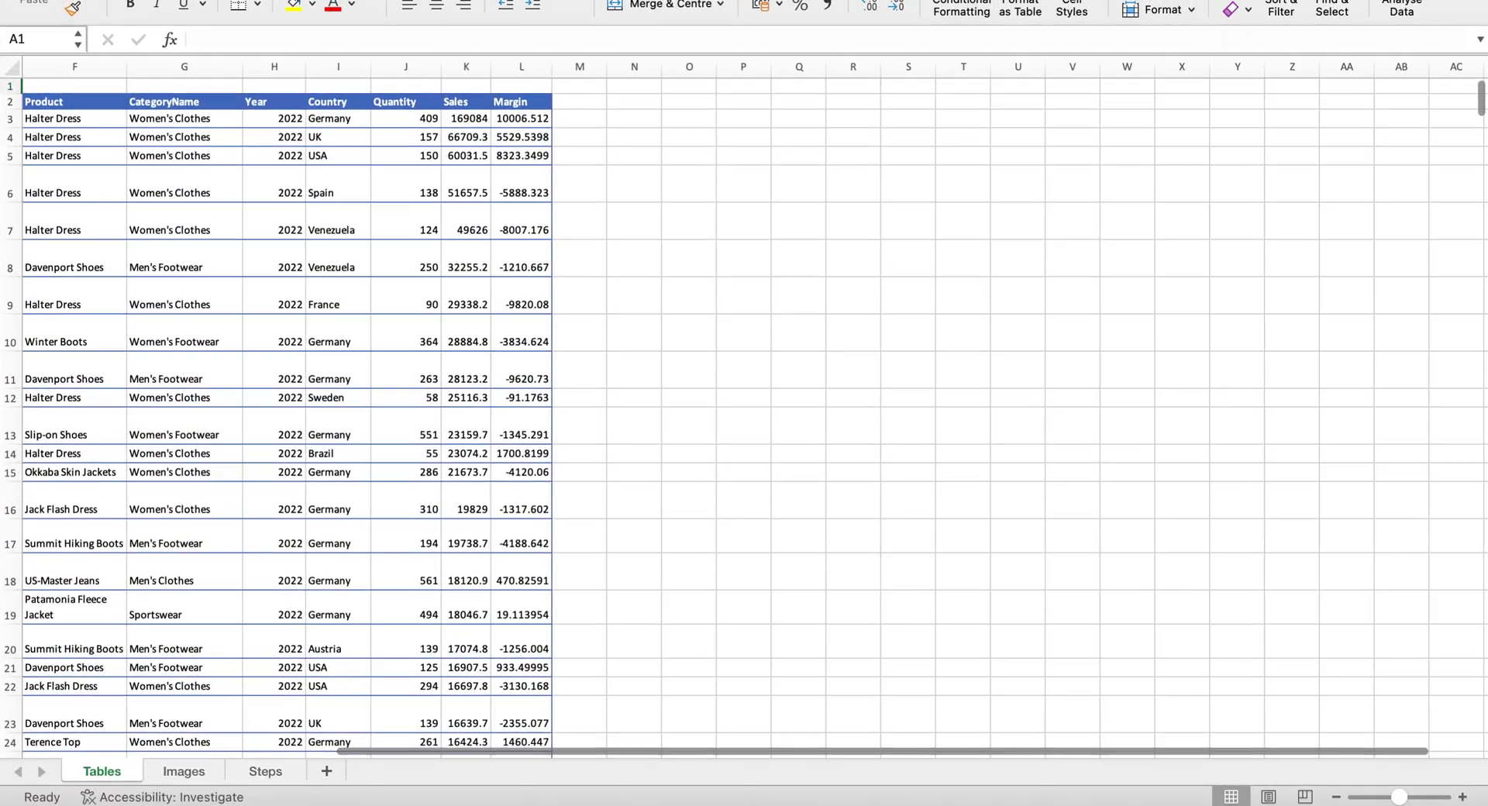
- Check the formatting of the Category Sales data in the preview, across A3:C3
click(116, 137)
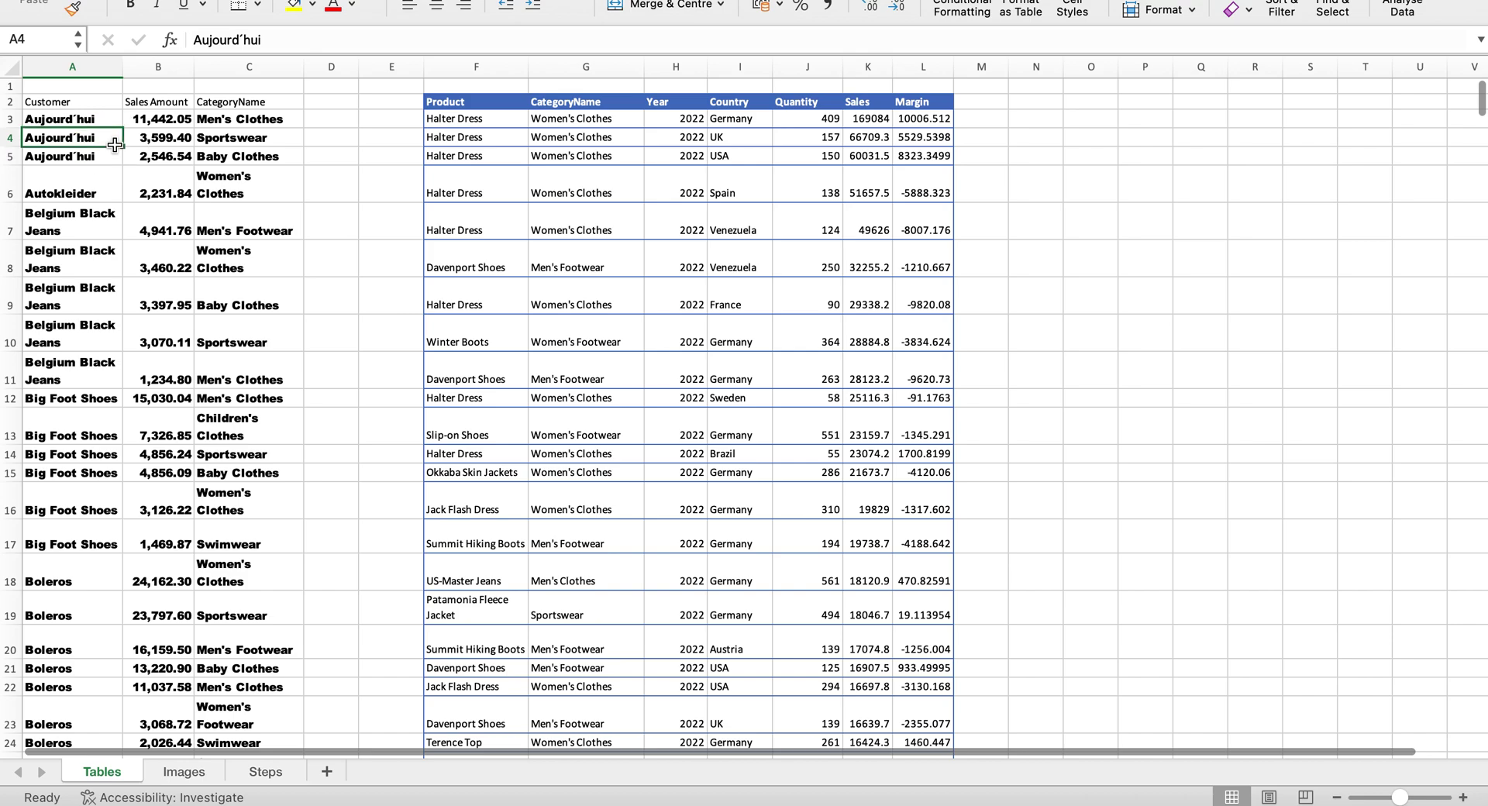
key(Up)
key(Right)
key(Right)
key(Left)
key(Left)
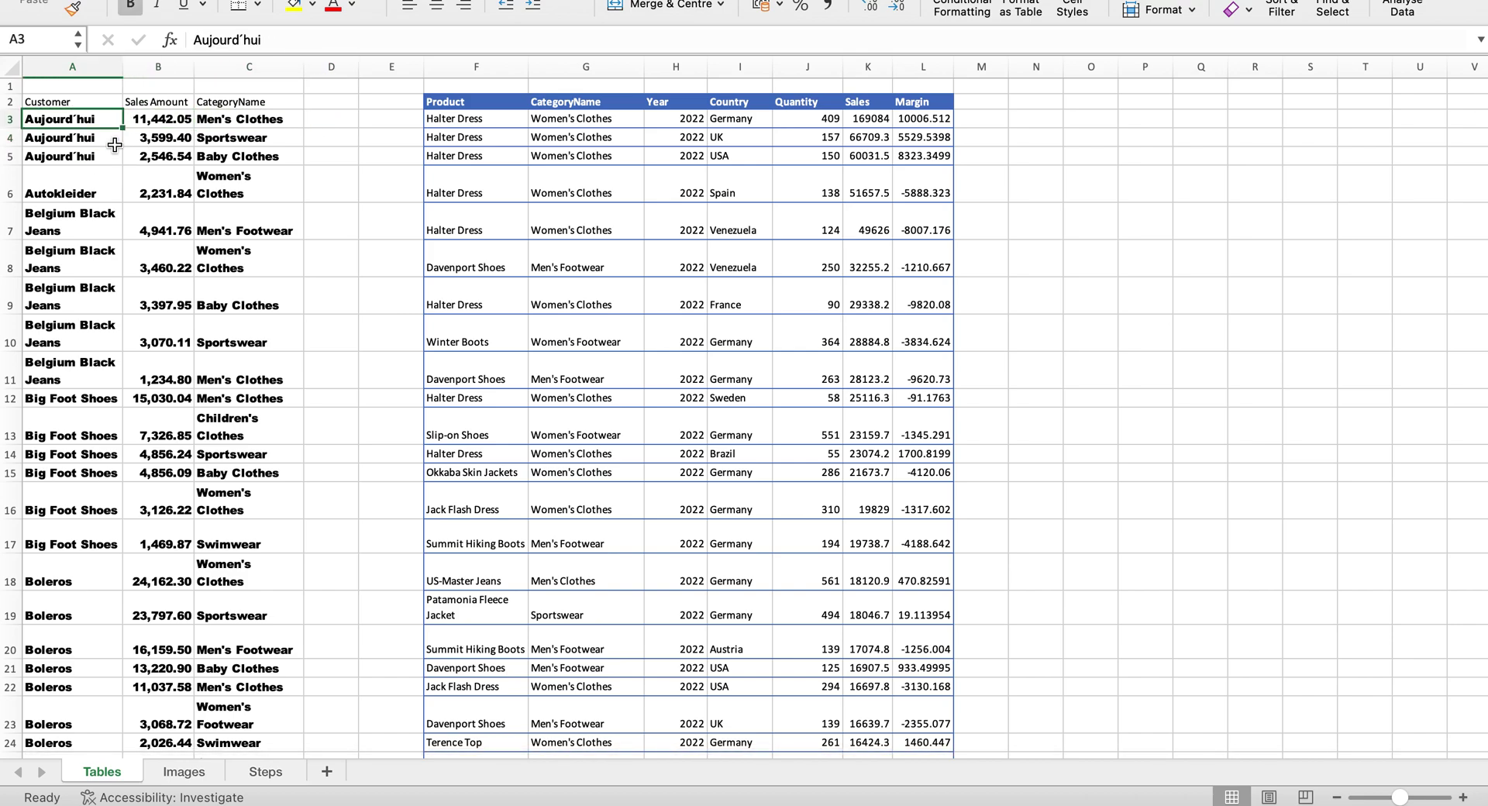
- Examine how far the blue table style extends down the preview's Details table, going to its last record and back up
key(Right)
key(Right)
key(Right)
key(Right)
key(Right)
key(Right)
key(Down)
key(Down)
key(Down)
key(ctrl+Down)
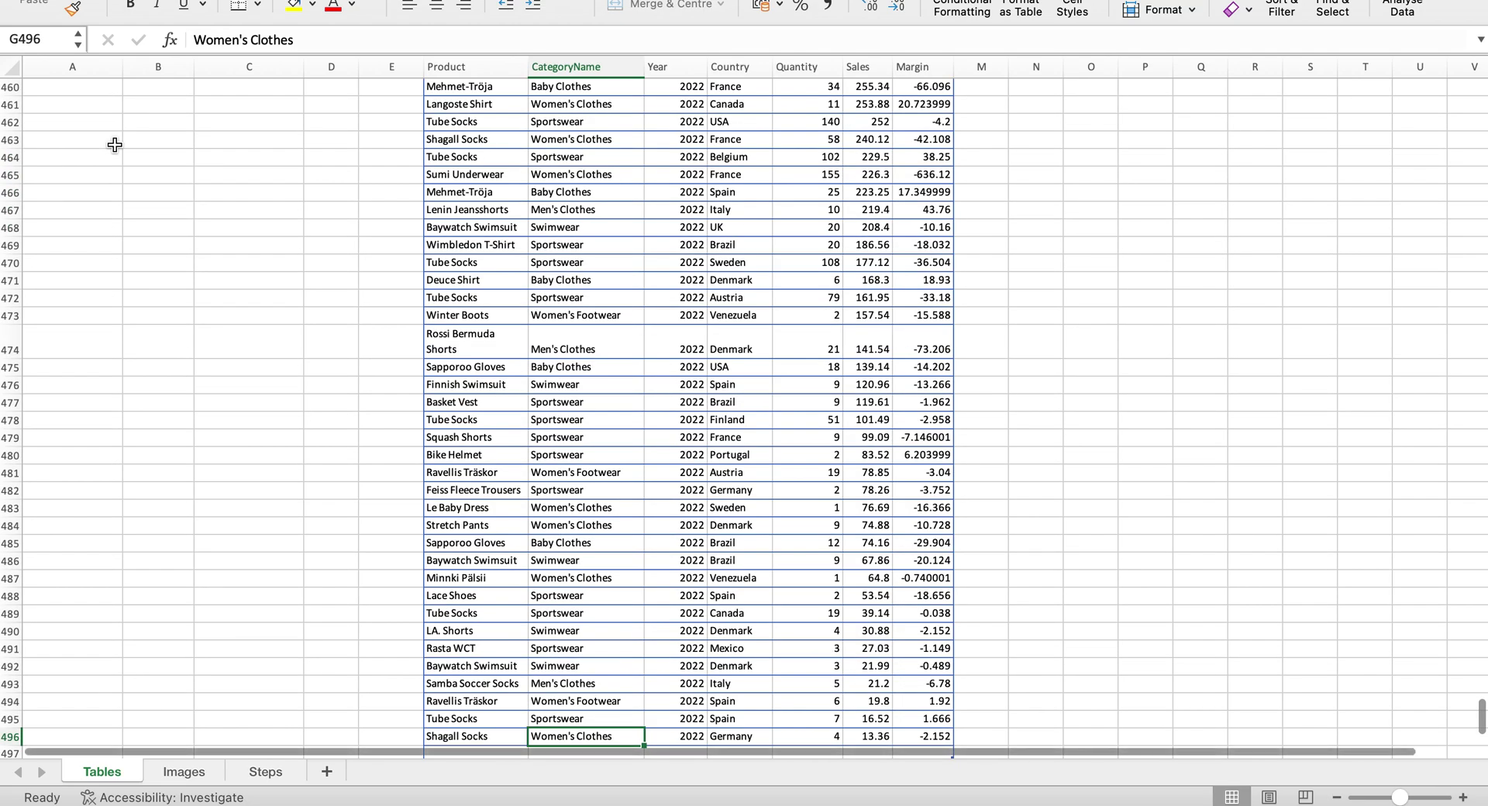
key(ctrl+Up)
key(Down)
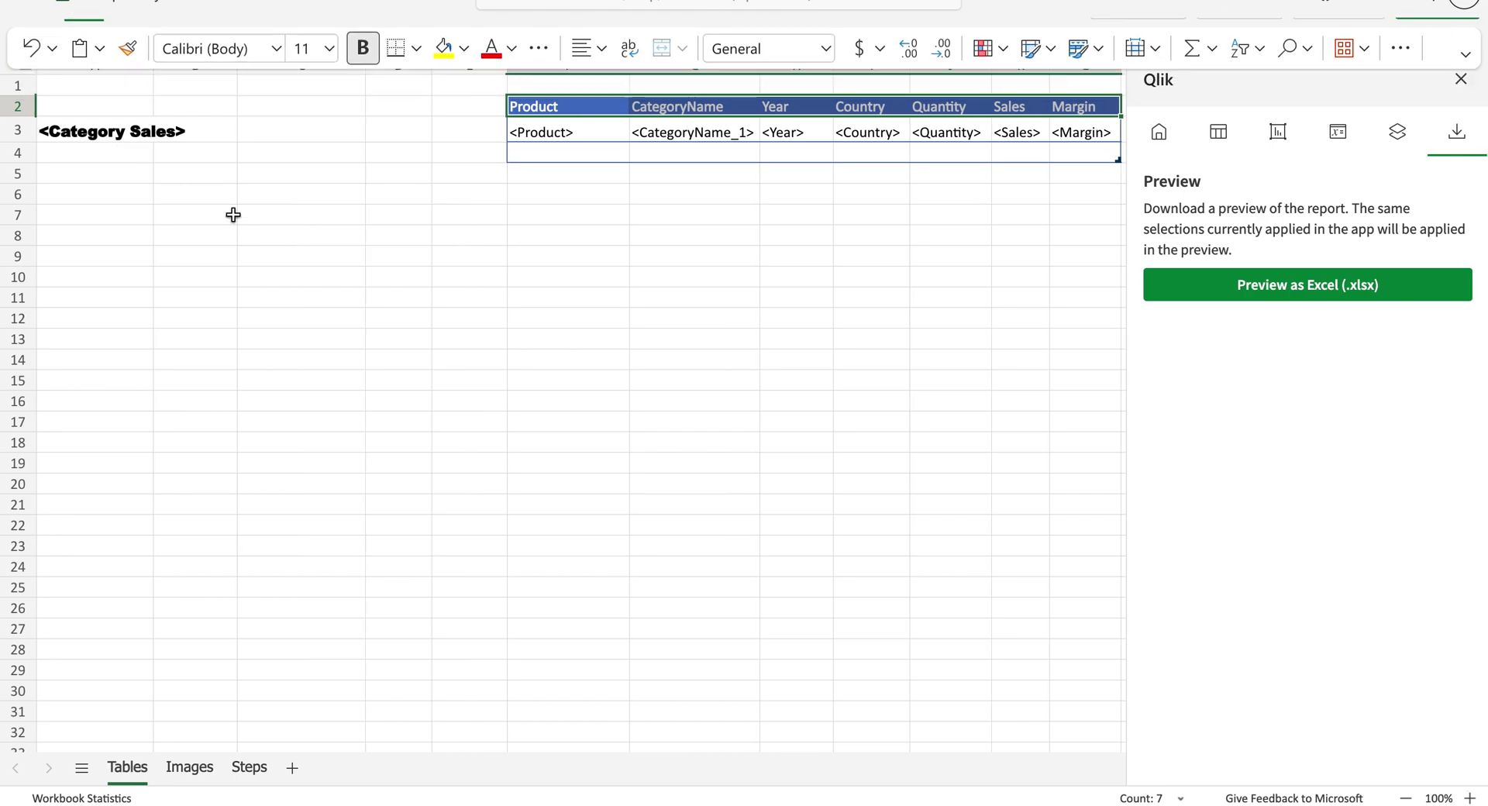
- Return to the report template and enter Total in cell F5, beneath the empty row of the Details table
drag(588, 114, 1081, 154)
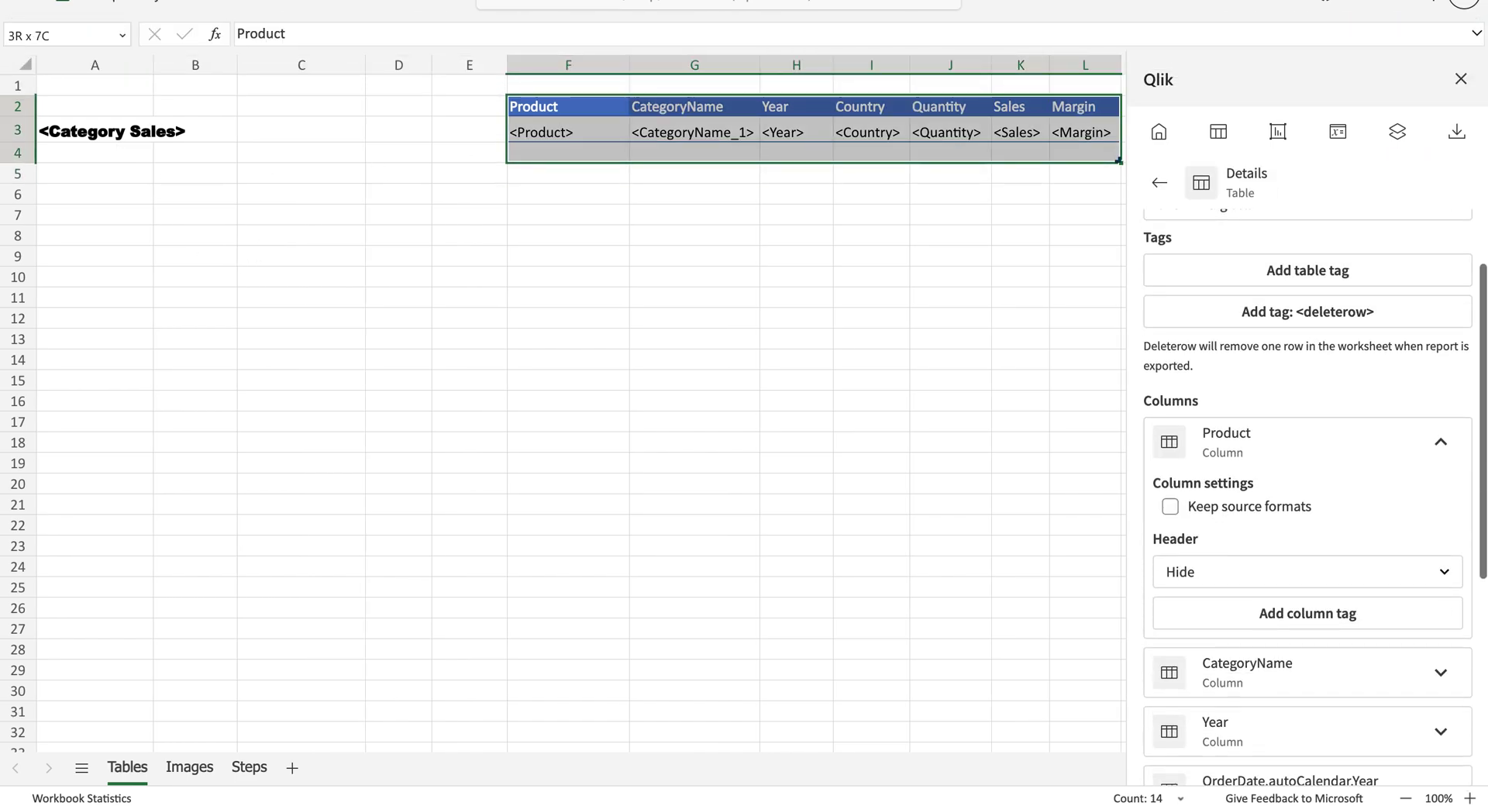
click(577, 174)
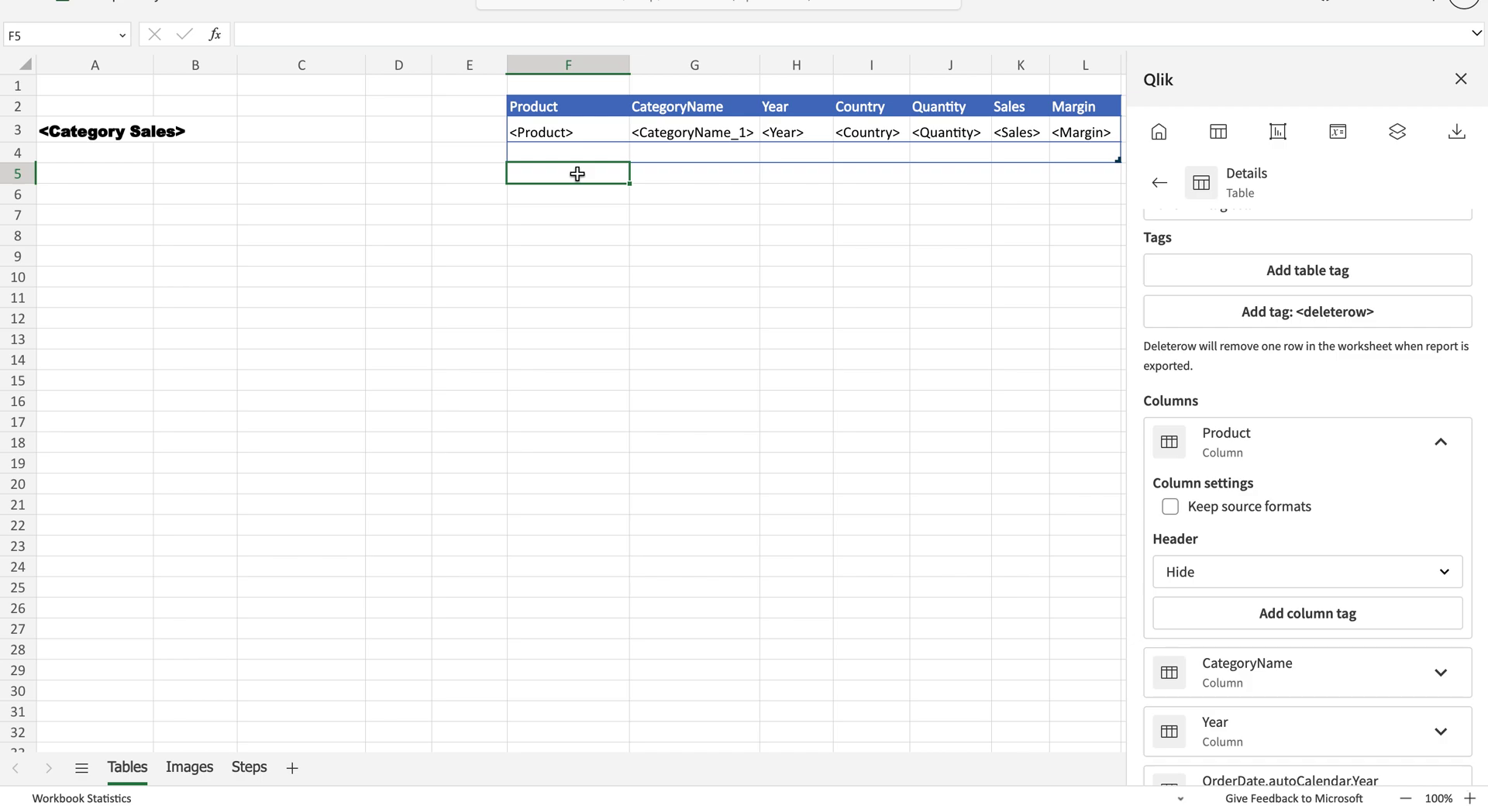
text(Total)
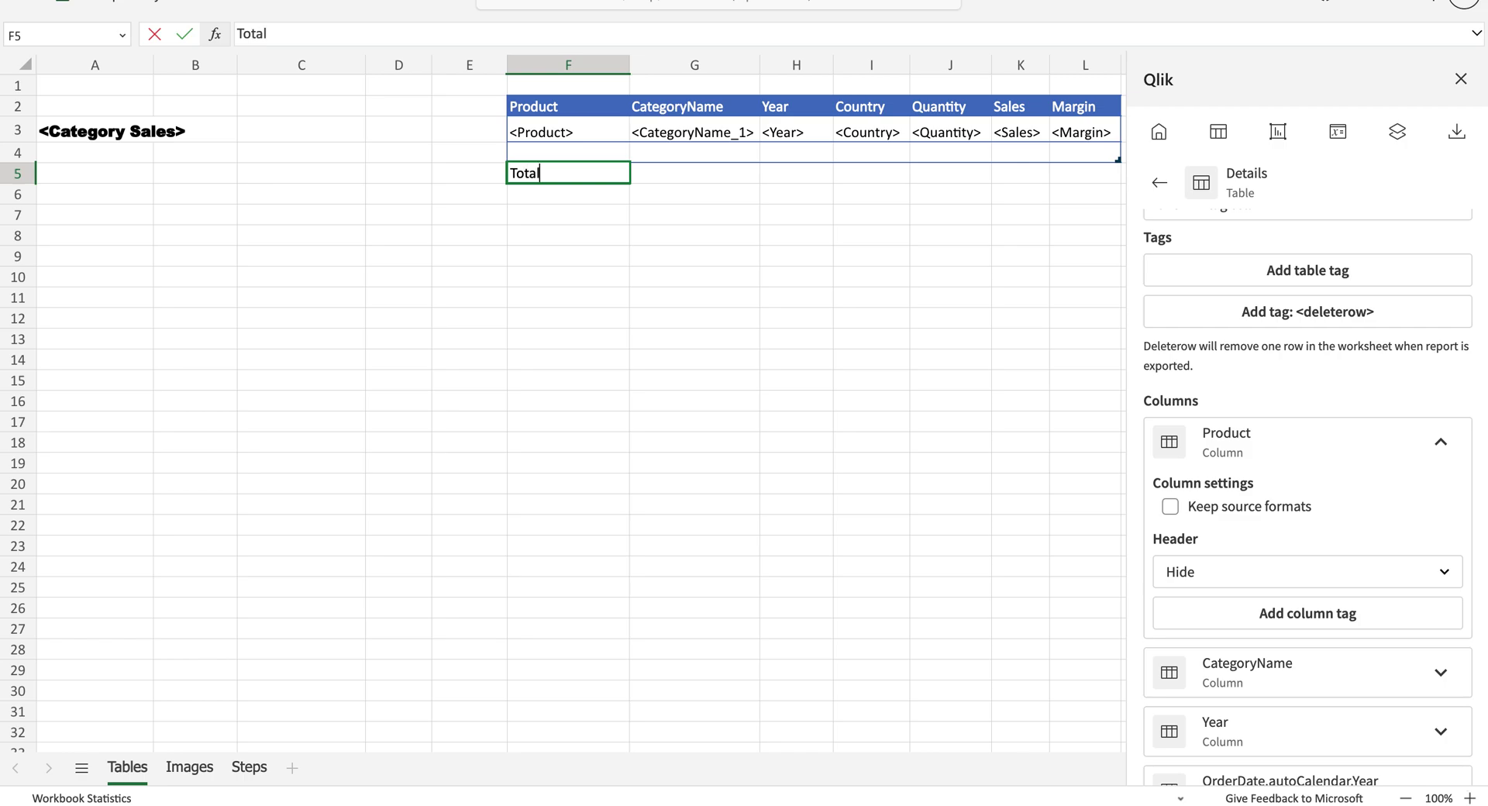
key(Tab)
- Examine how the Details tag row, empty row 4 and the Total row line up beneath the headers
click(568, 172)
click(568, 152)
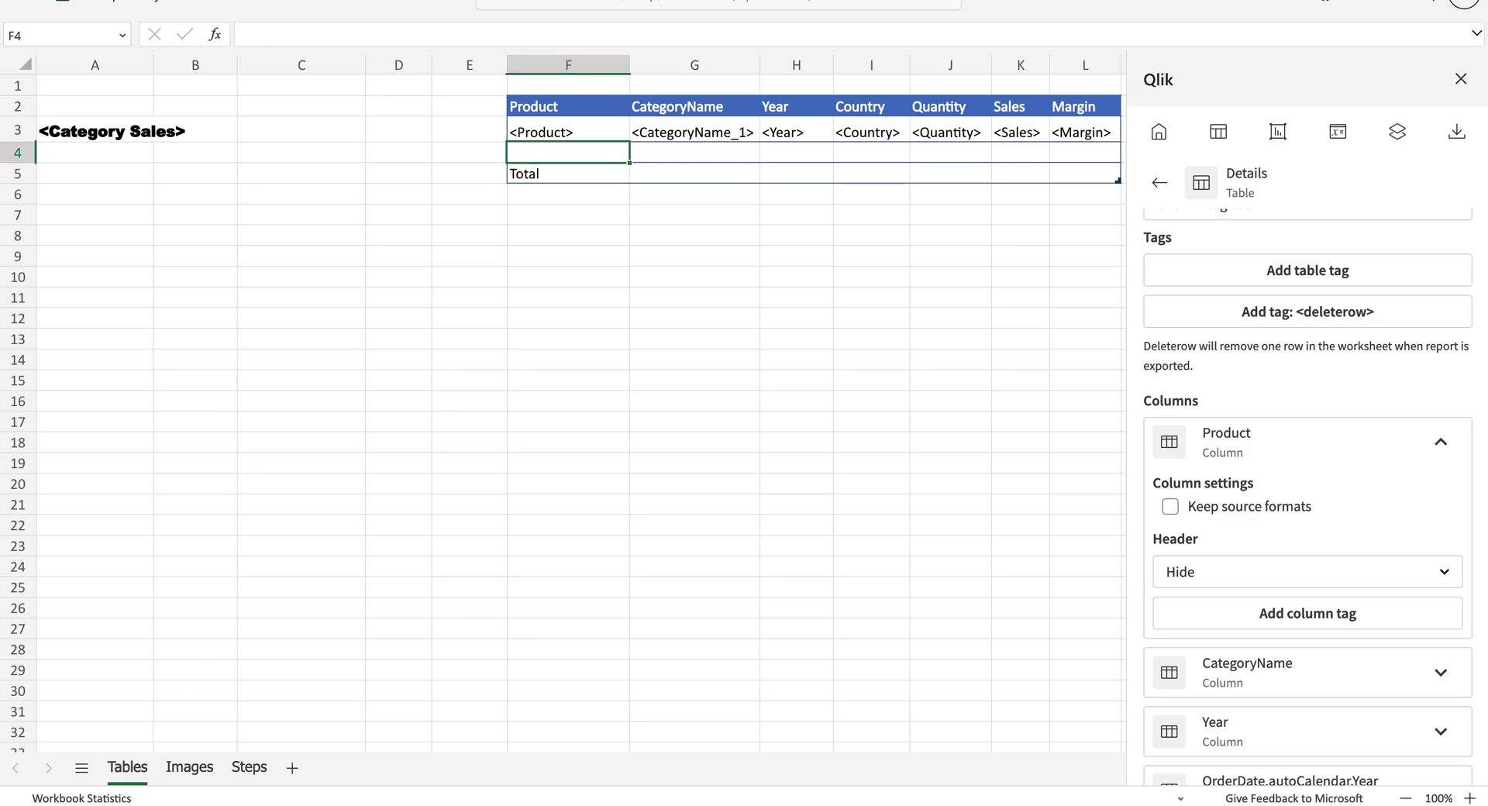
click(568, 173)
click(568, 151)
click(694, 152)
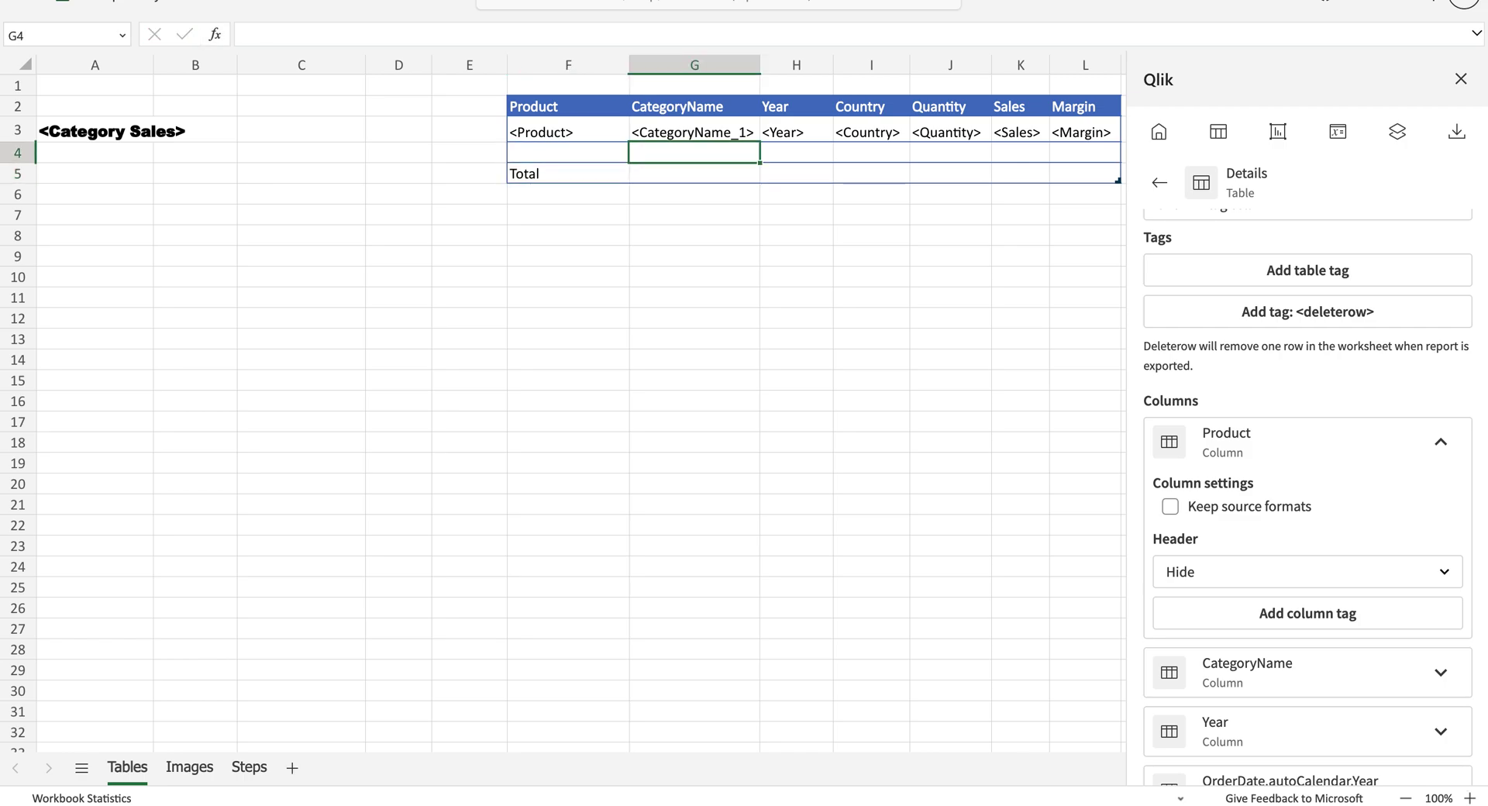
click(468, 152)
click(469, 173)
click(568, 173)
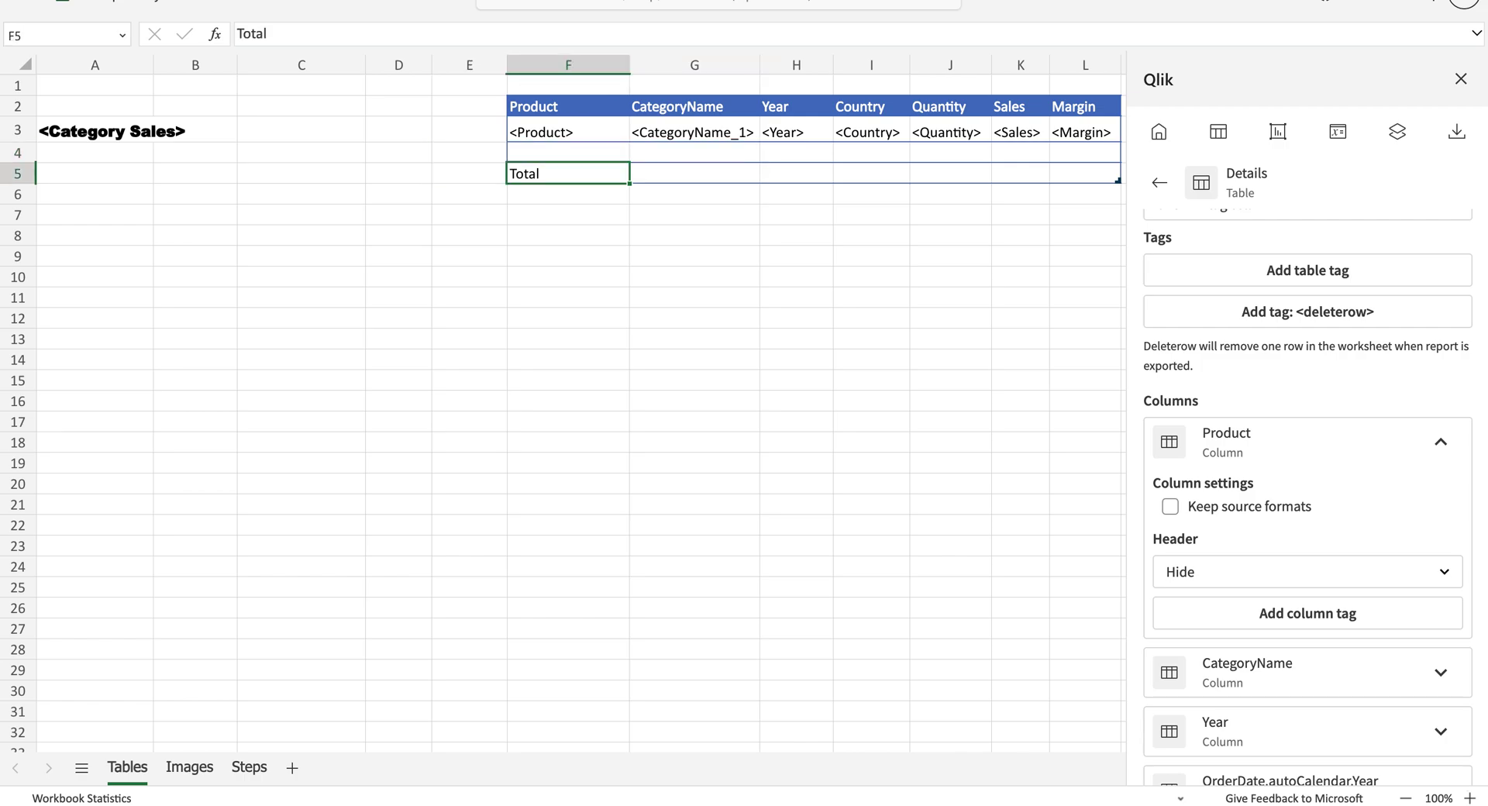
click(694, 173)
click(796, 173)
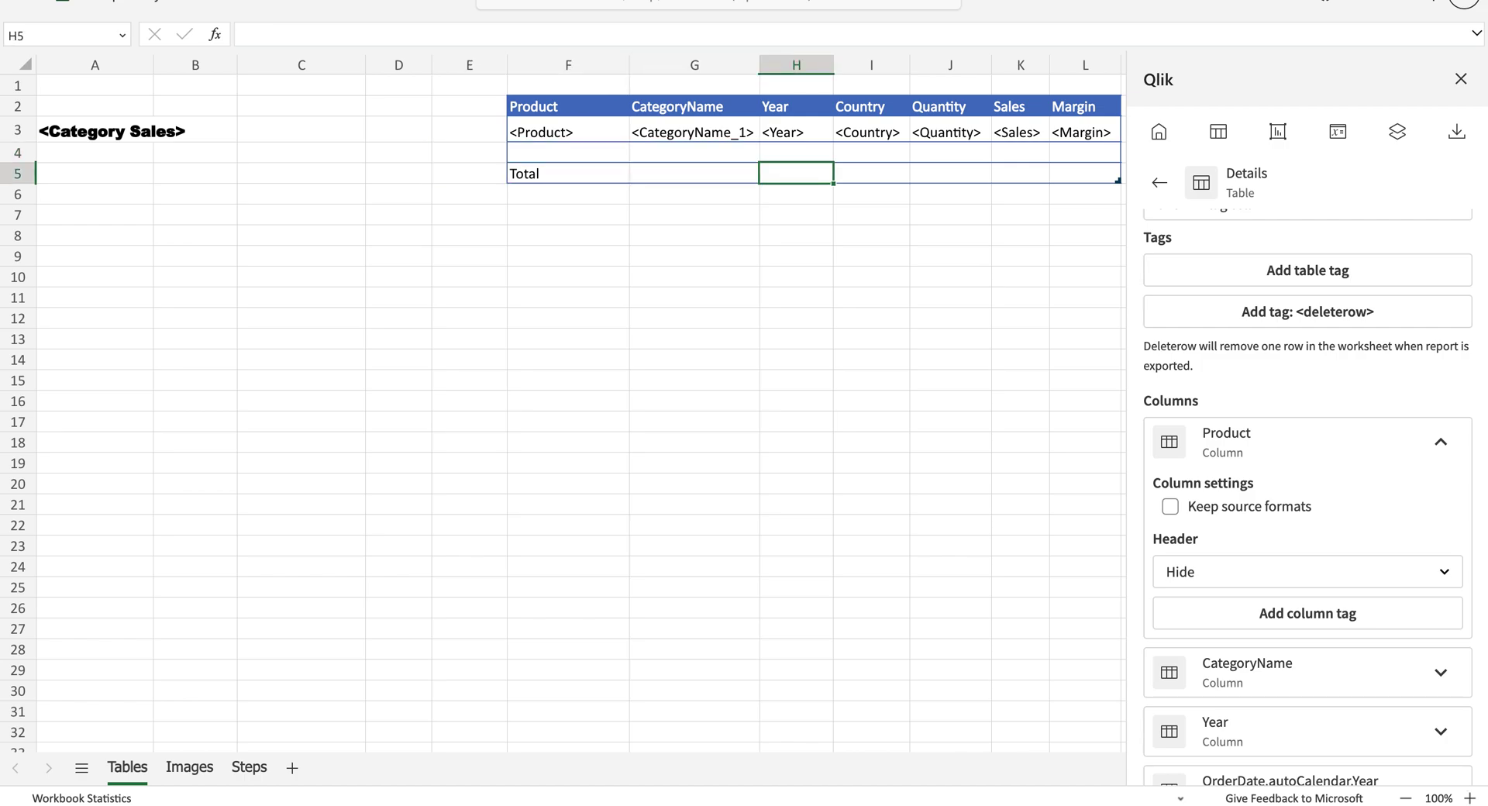
click(796, 152)
click(796, 132)
click(796, 151)
click(796, 132)
click(796, 152)
click(694, 151)
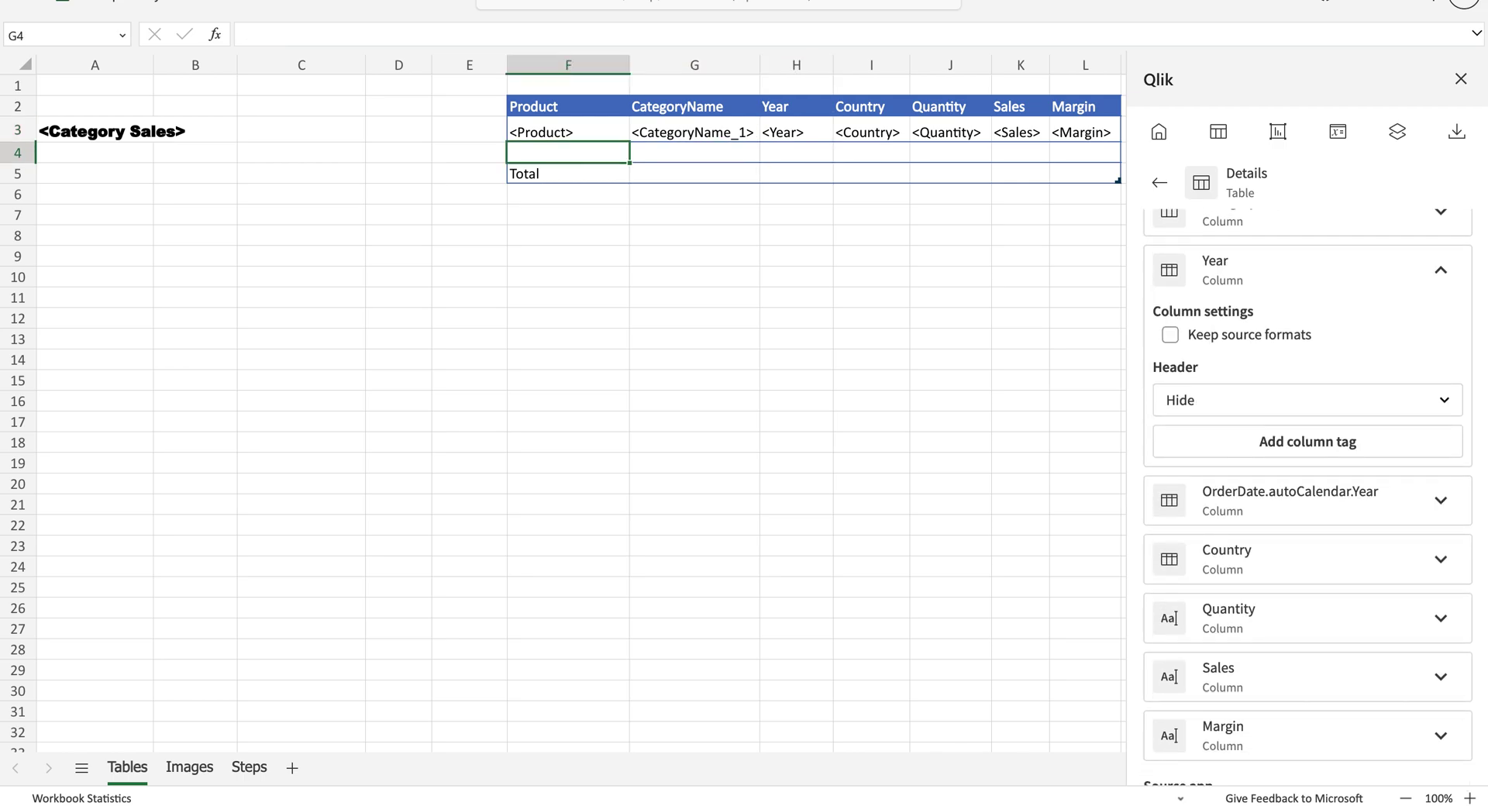
- Make the Total label cells F5:I5 bold
click(568, 173)
click(694, 173)
drag(568, 173, 871, 173)
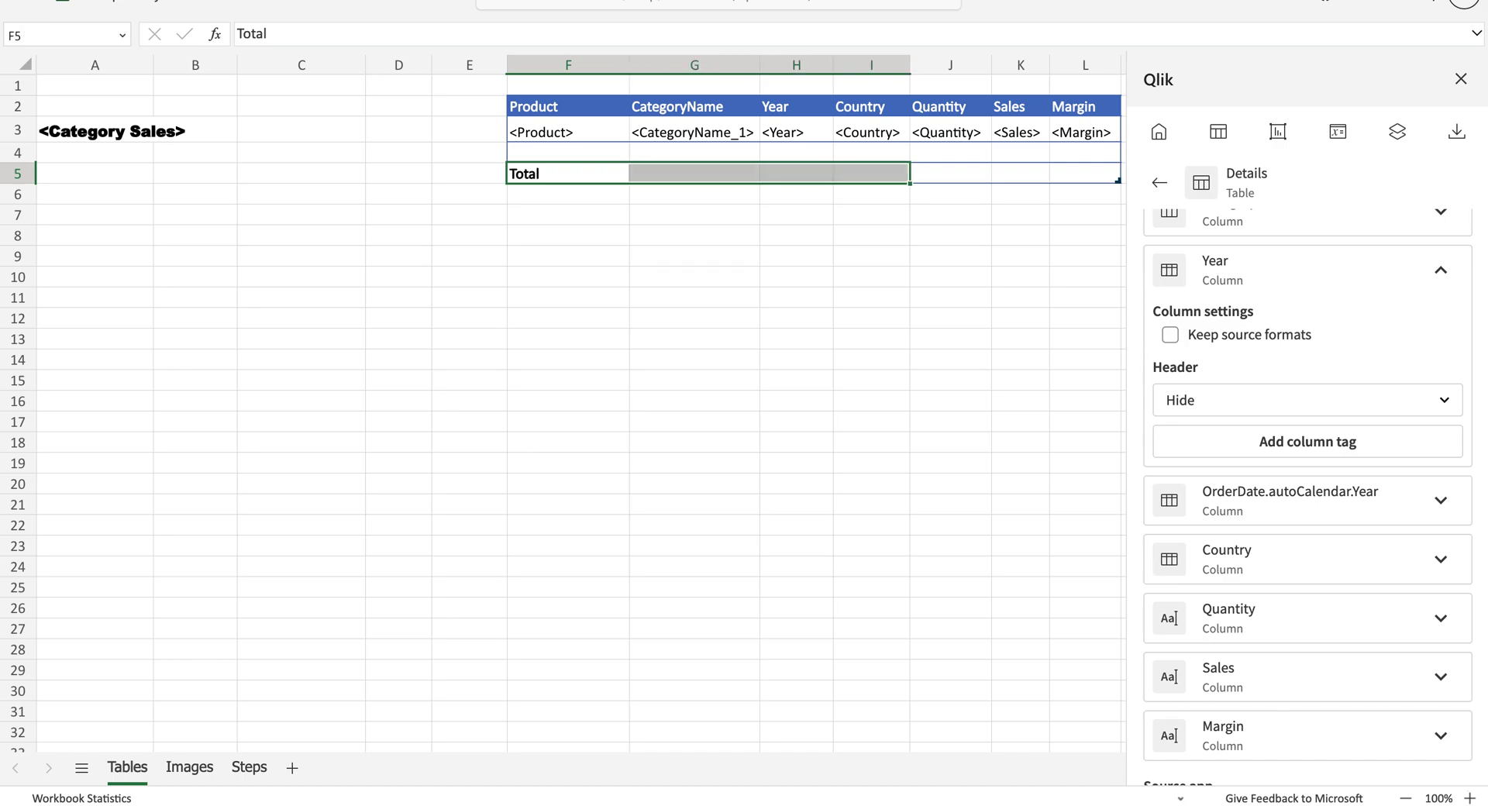
click(831, 10)
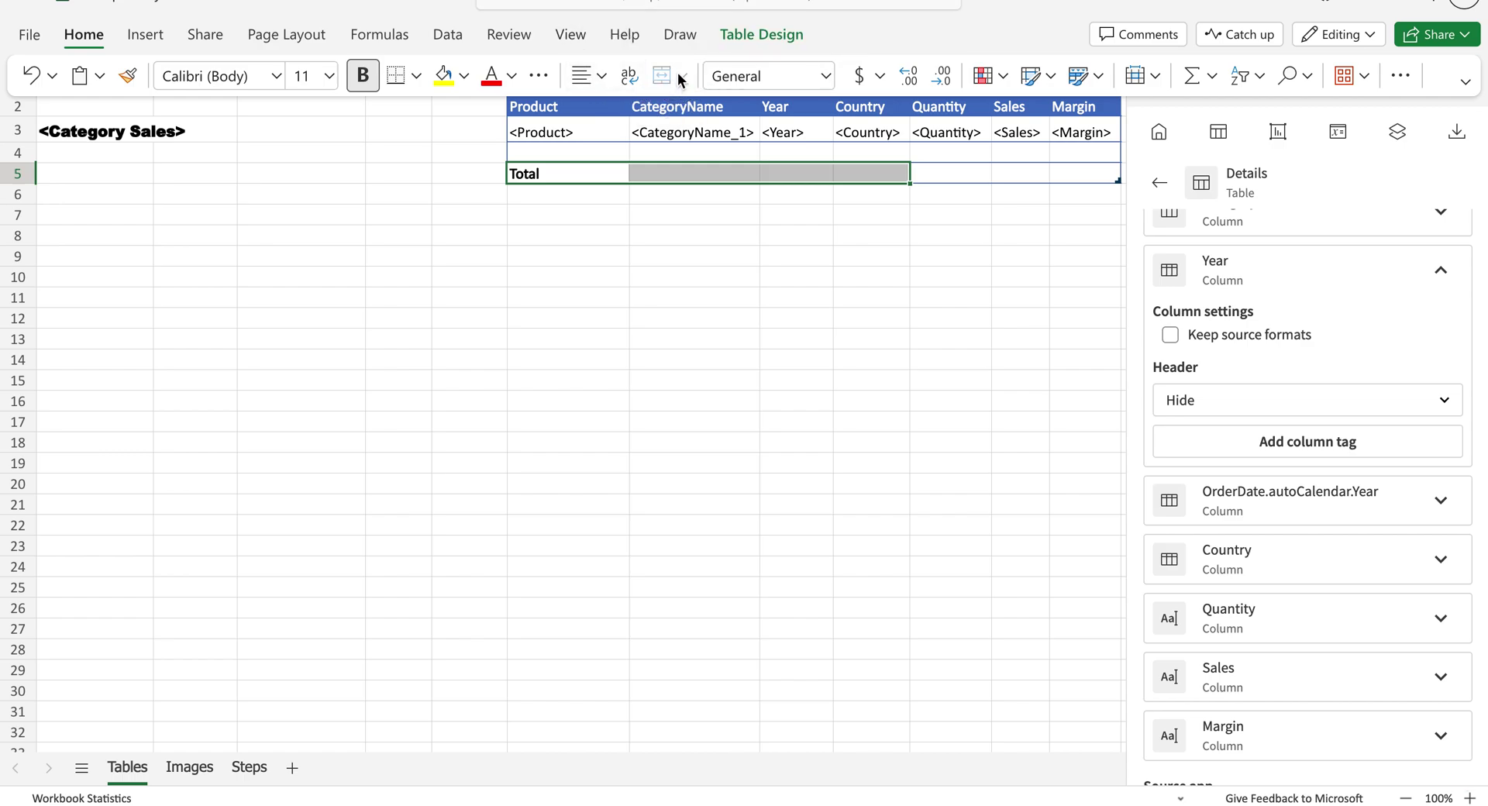
- Enter the formula =SUM(J3:J4) in J5 to total Quantity, covering both the tag cell and the empty row
click(707, 173)
key(Right)
key(Right)
key(Right)
key(Right)
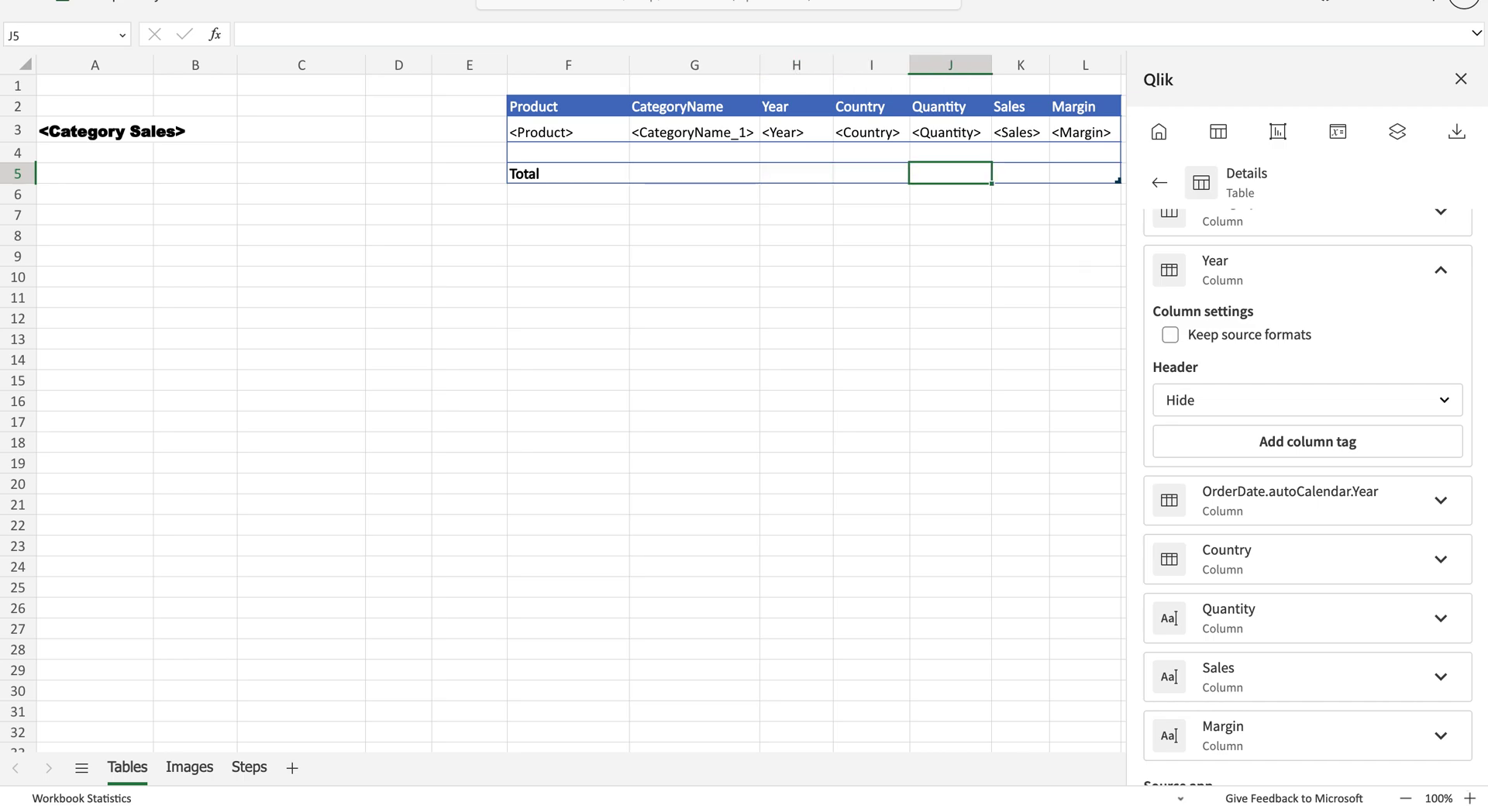
text(=sum()
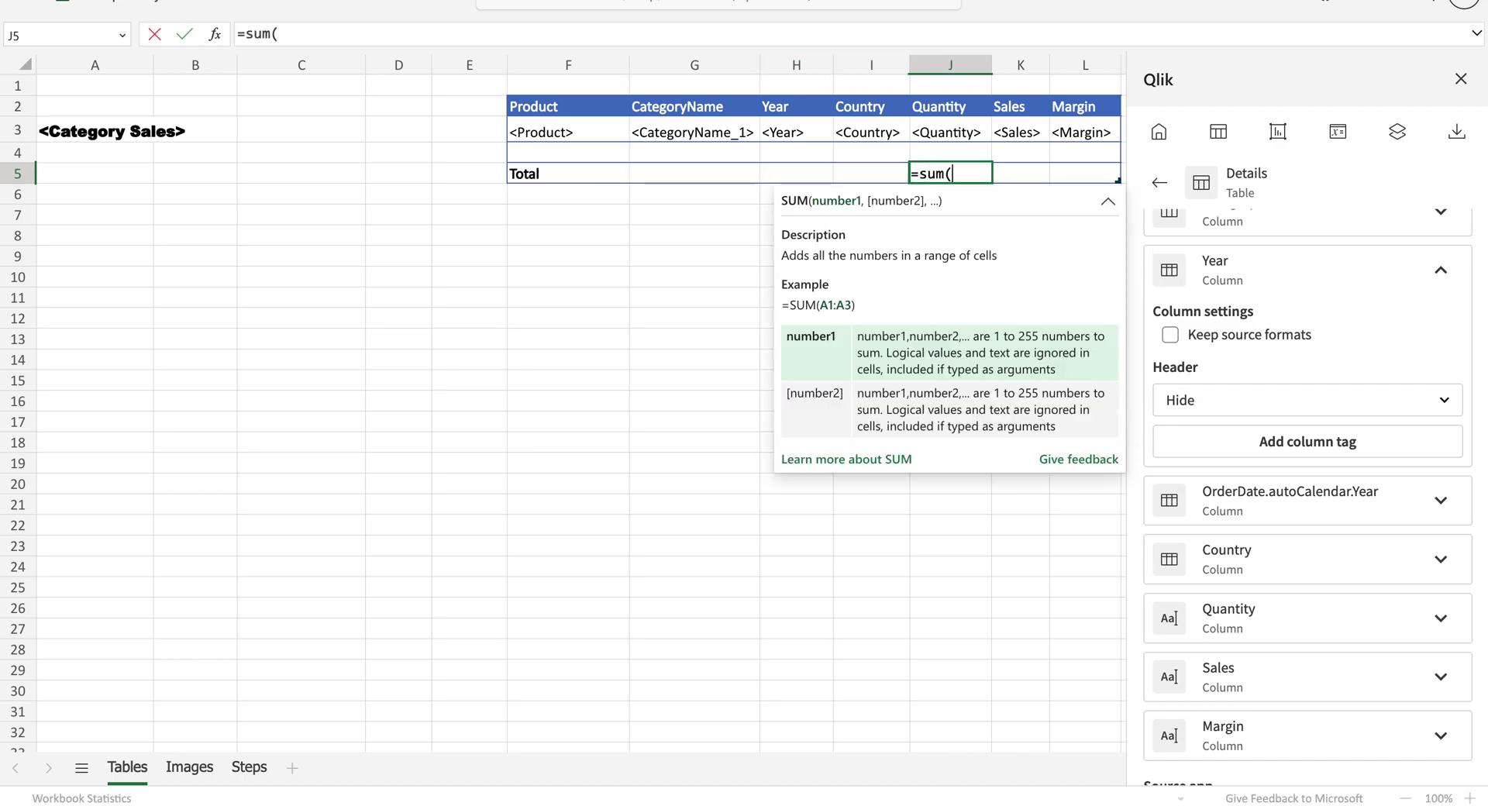
key(Up)
key(shift+Up)
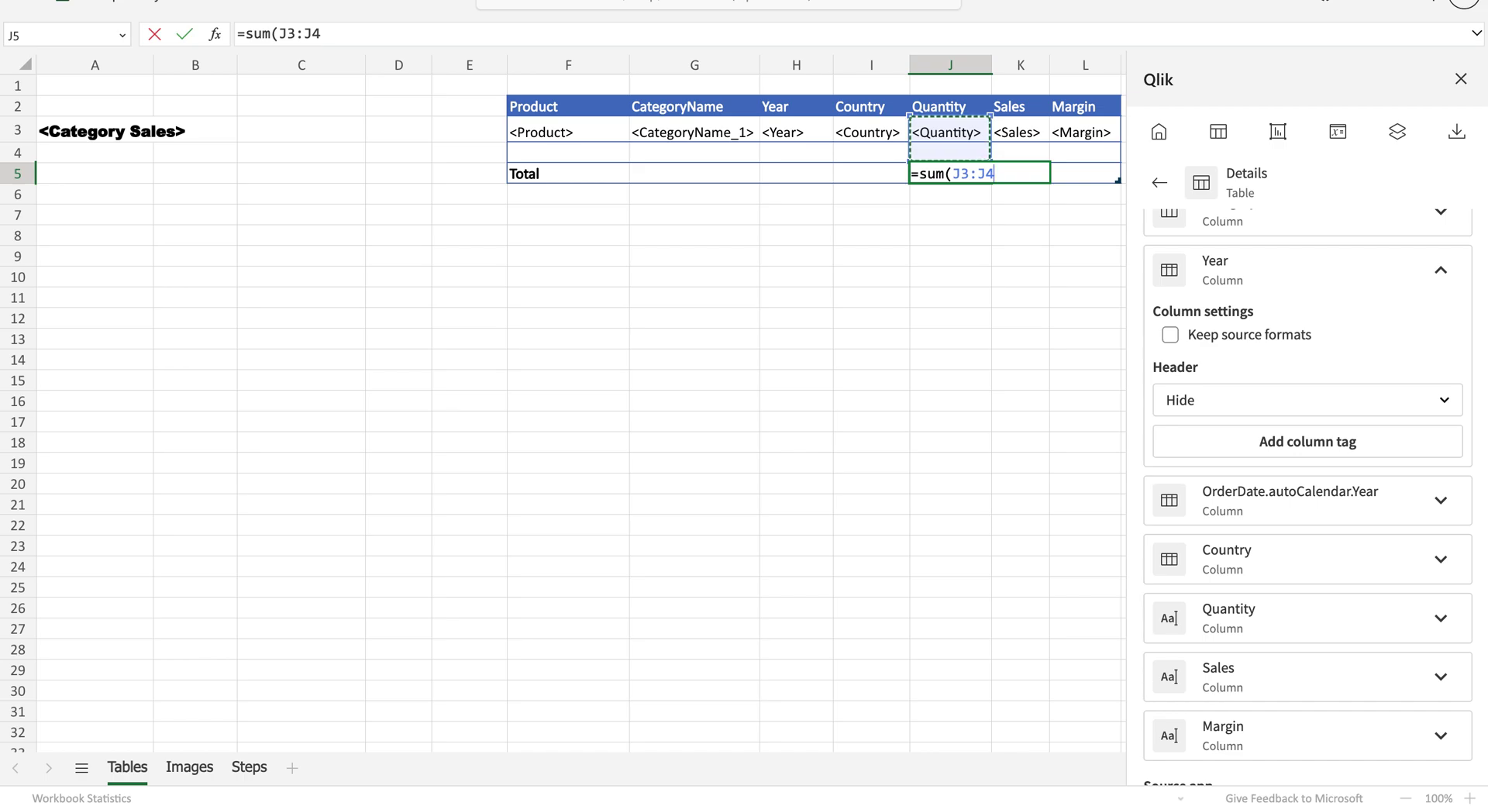
text())
key(Return)
- Copy the Quantity total formula to the Sales and Margin columns, K5 and L5
key(Up)
key(ctrl+c)
key(Right)
key(ctrl+v)
key(Right)
key(ctrl+v)
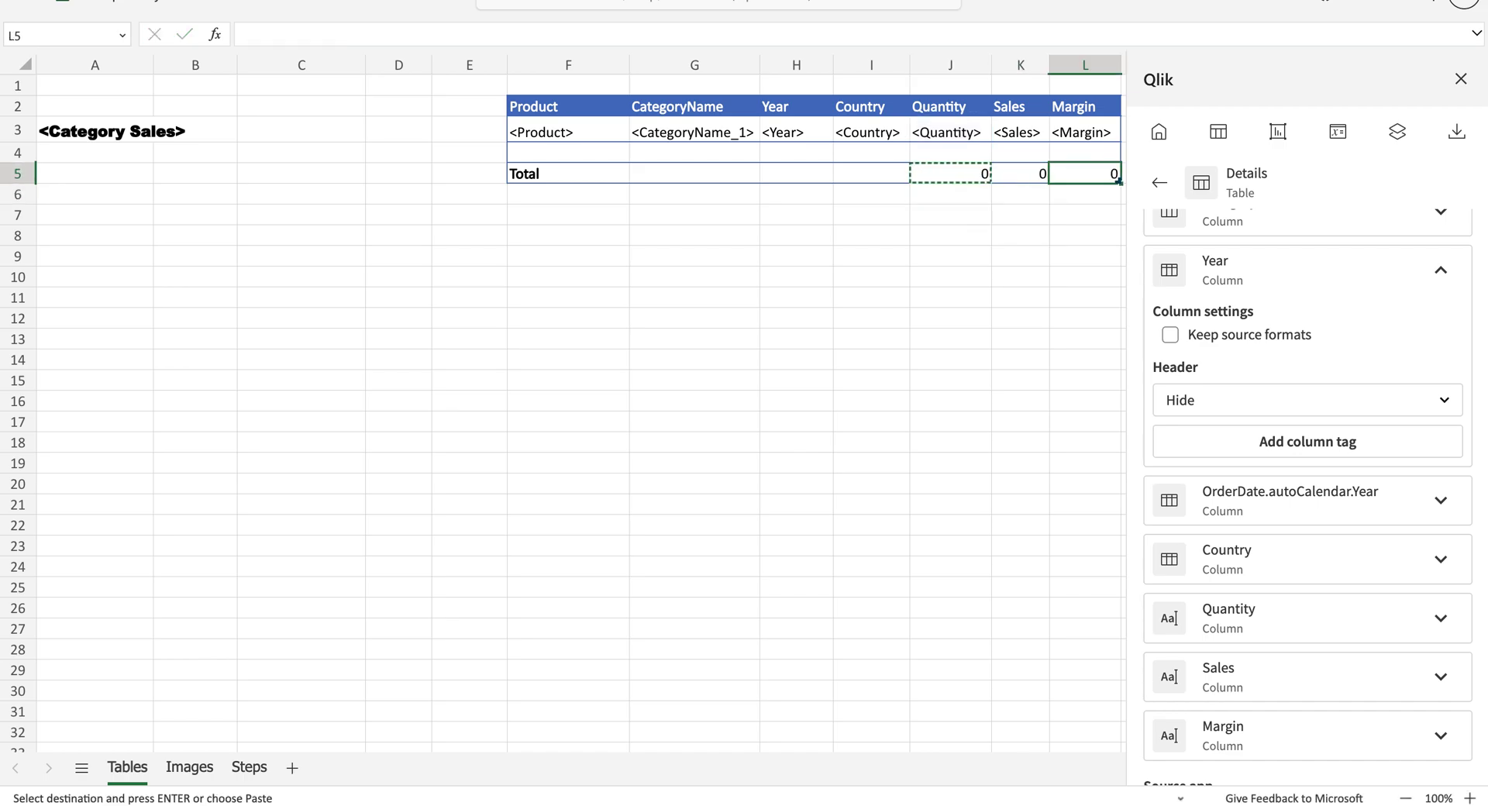
- Make the whole Total row of the Details table, F5:L5, bold
key(shift+Left)
key(shift+Left)
key(shift+Left)
key(shift+Left)
key(shift+Left)
key(shift+Left)
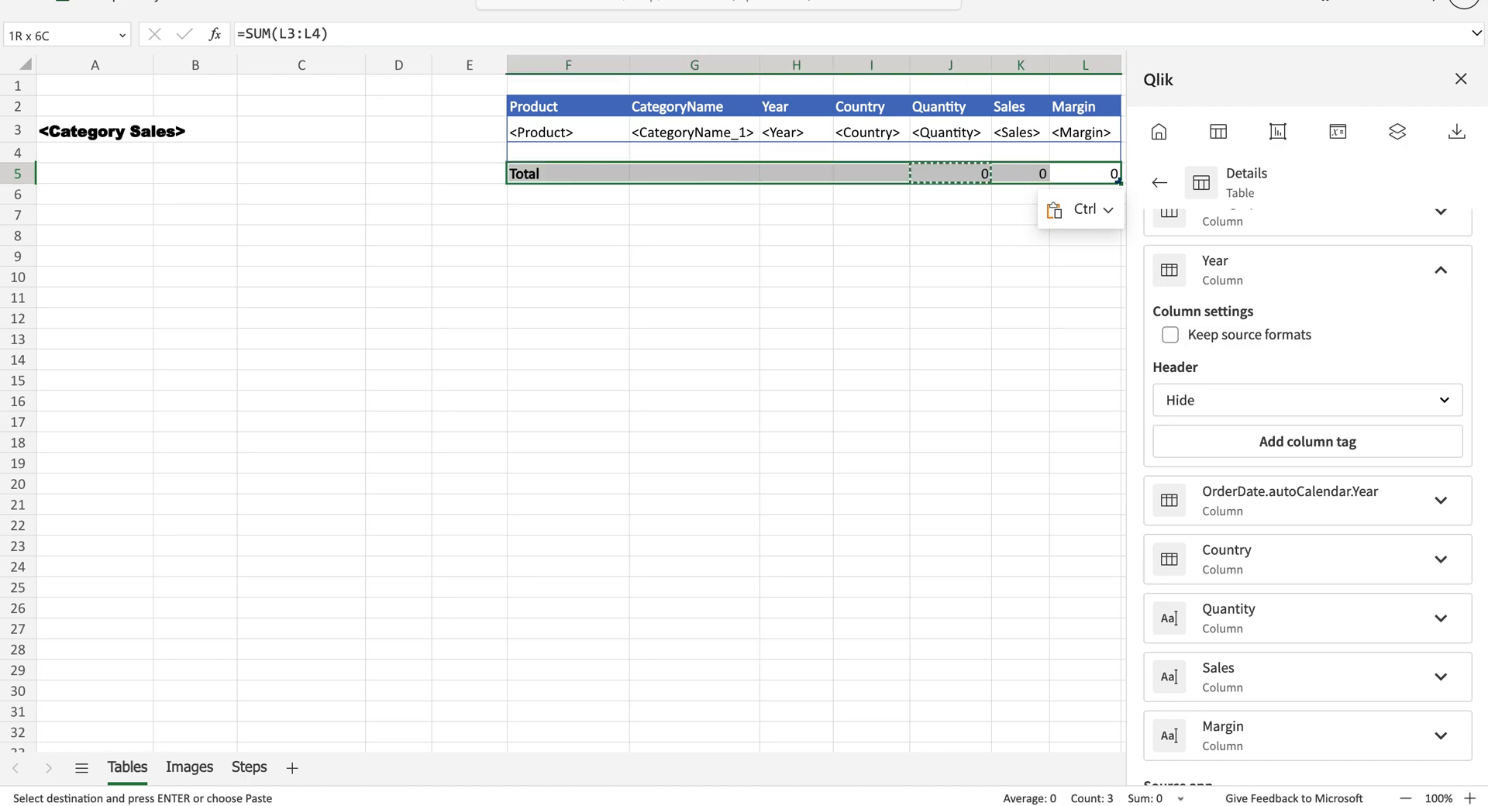
key(Escape)
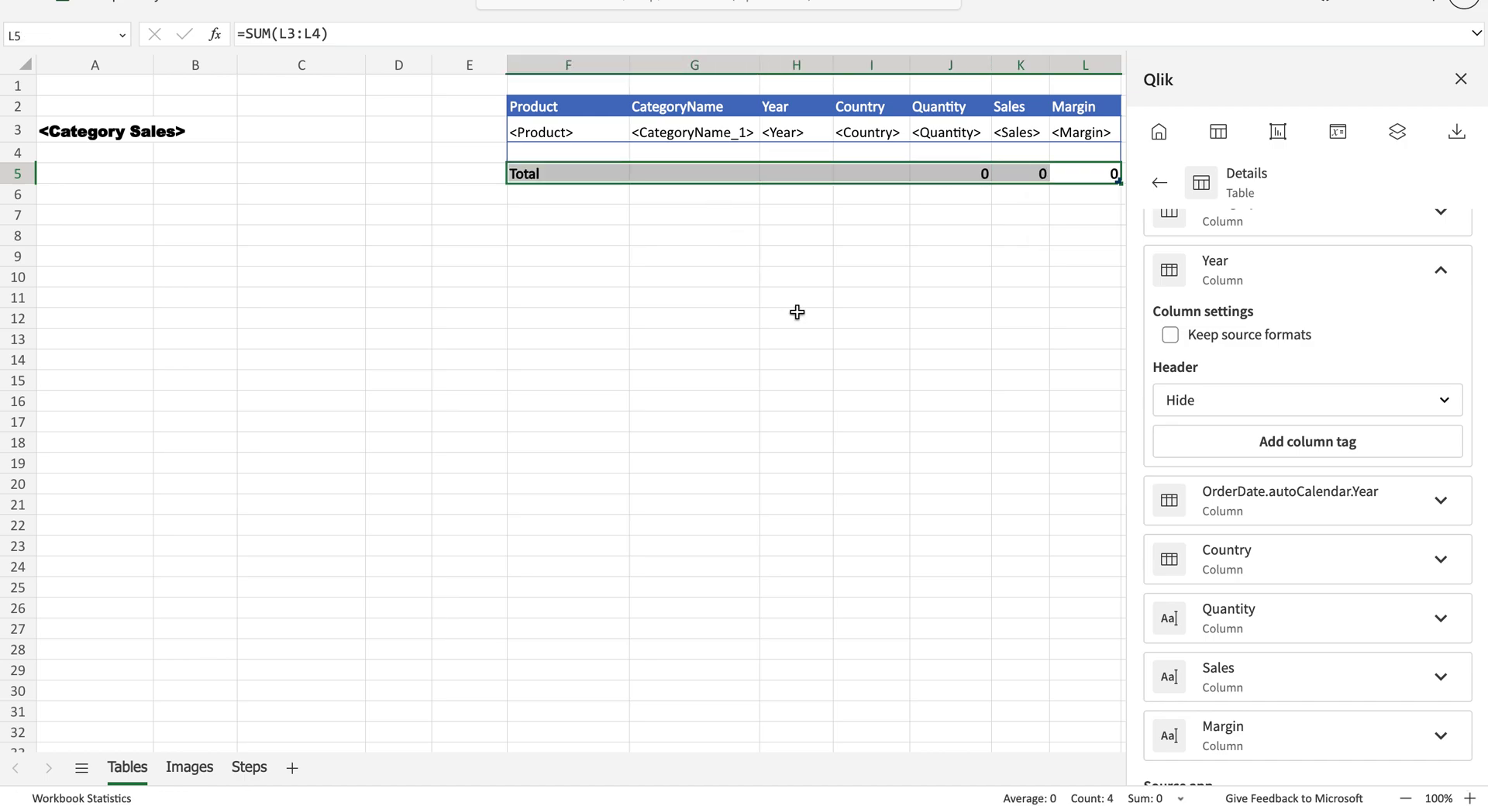
click(797, 311)
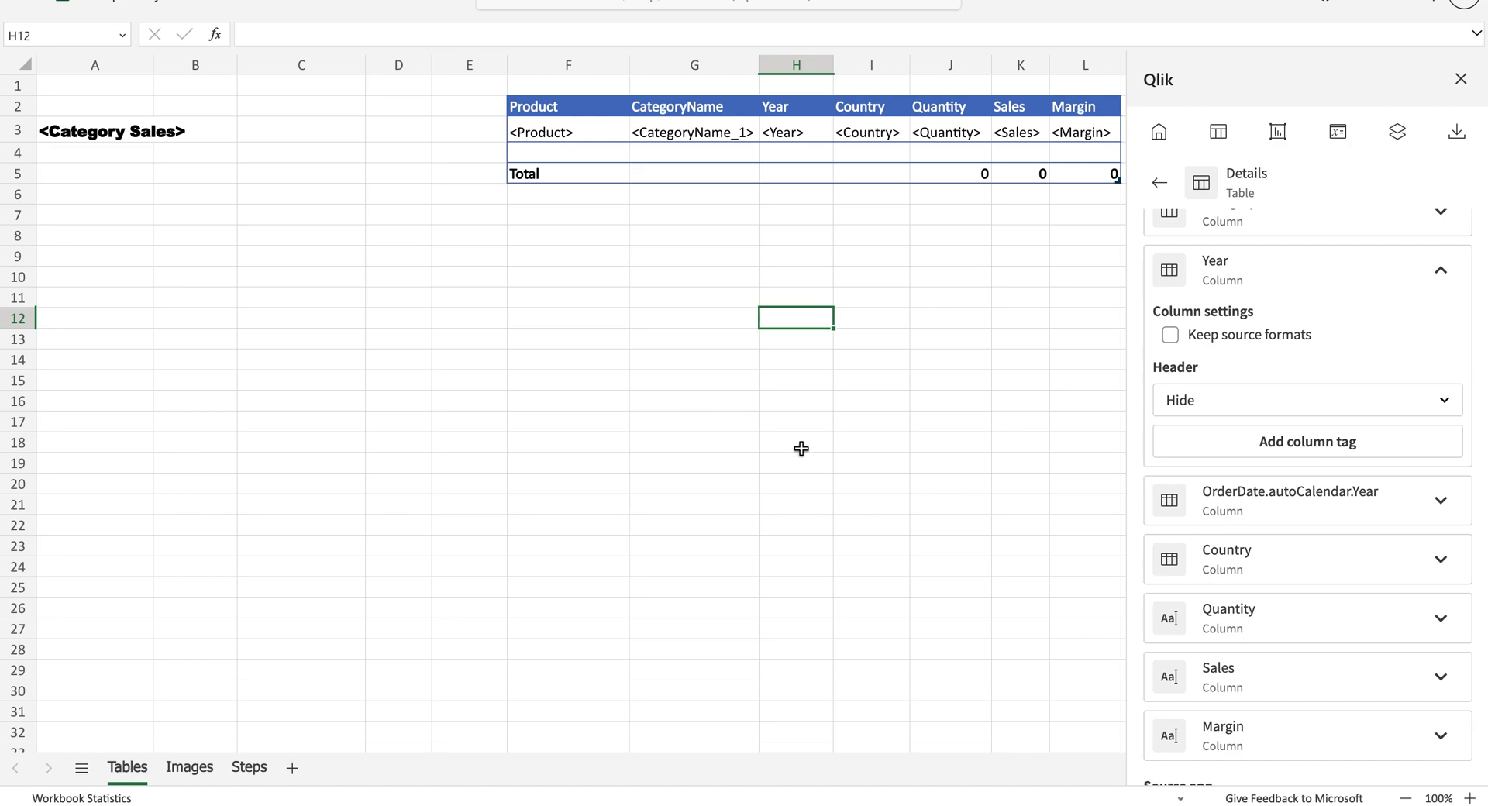
- Switch back to the downloaded preview and examine the rows just below the last Details record, across the table's columns
click(1460, 134)
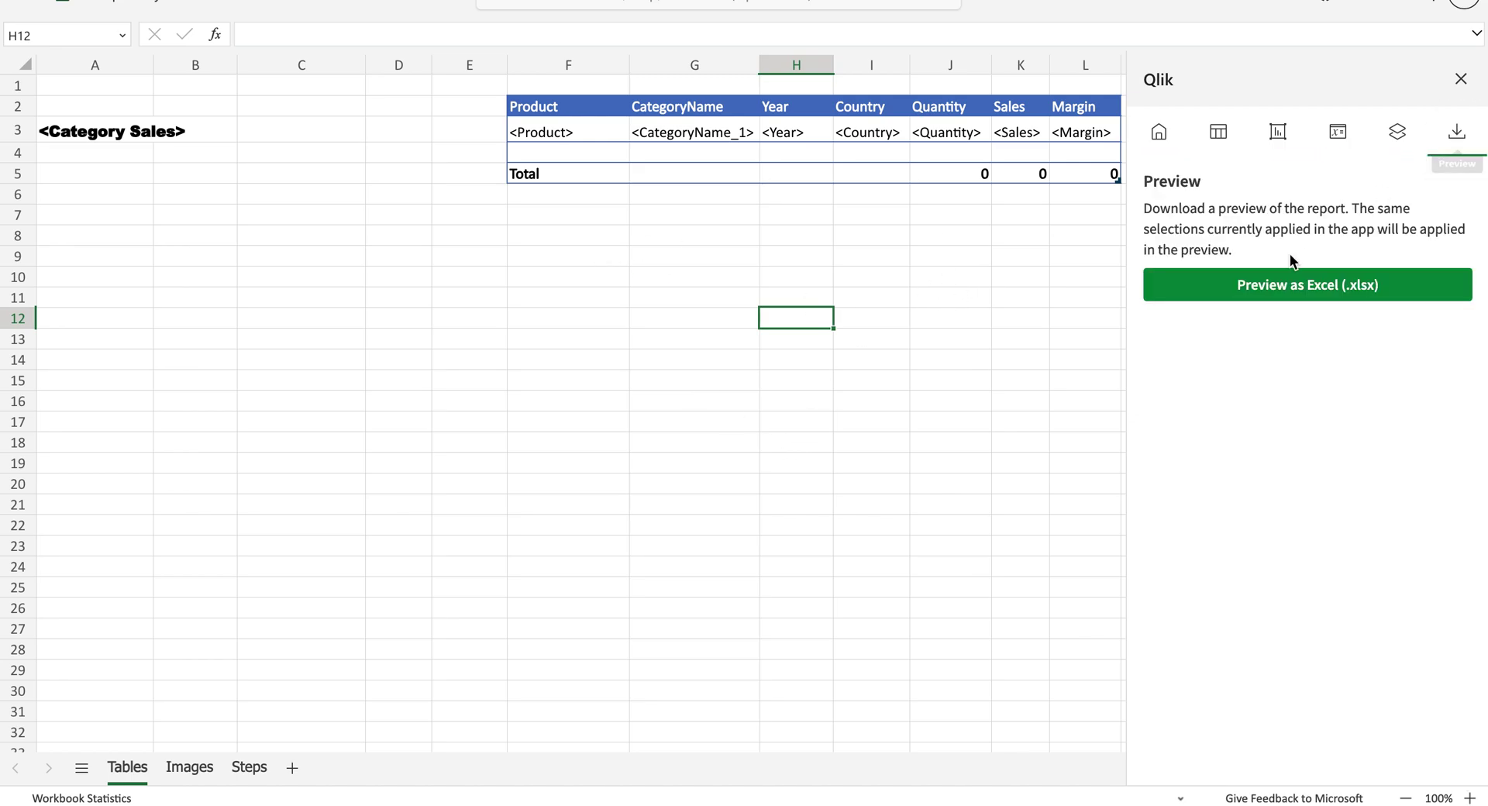
click(912, 154)
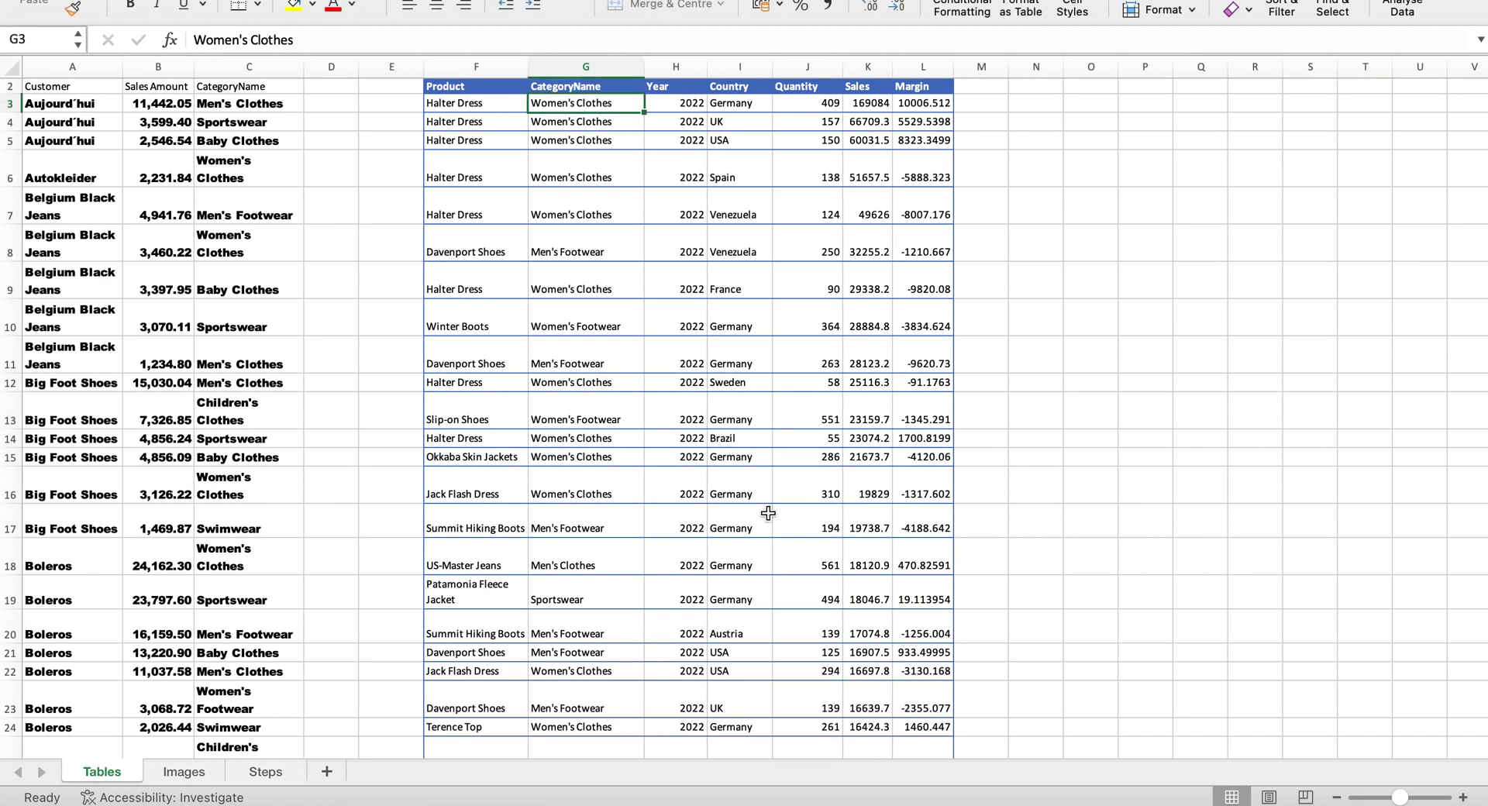
scroll(767, 511, down, 2)
click(720, 524)
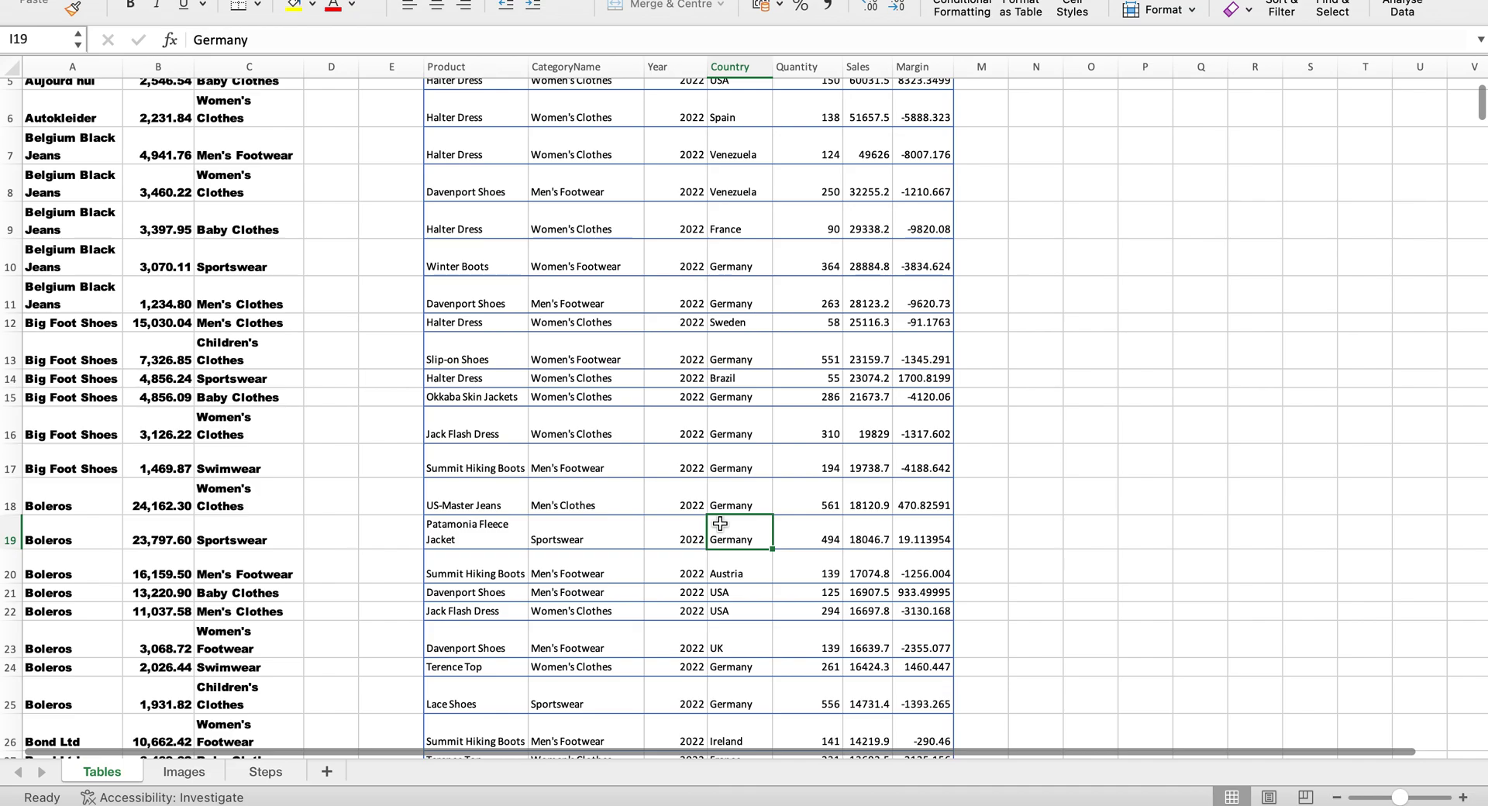
key(ctrl+Down)
key(Down)
key(Down)
key(Down)
key(Up)
key(Up)
key(Right)
key(Right)
key(Right)
key(Right)
key(Left)
key(Left)
key(Left)
key(Left)
key(Left)
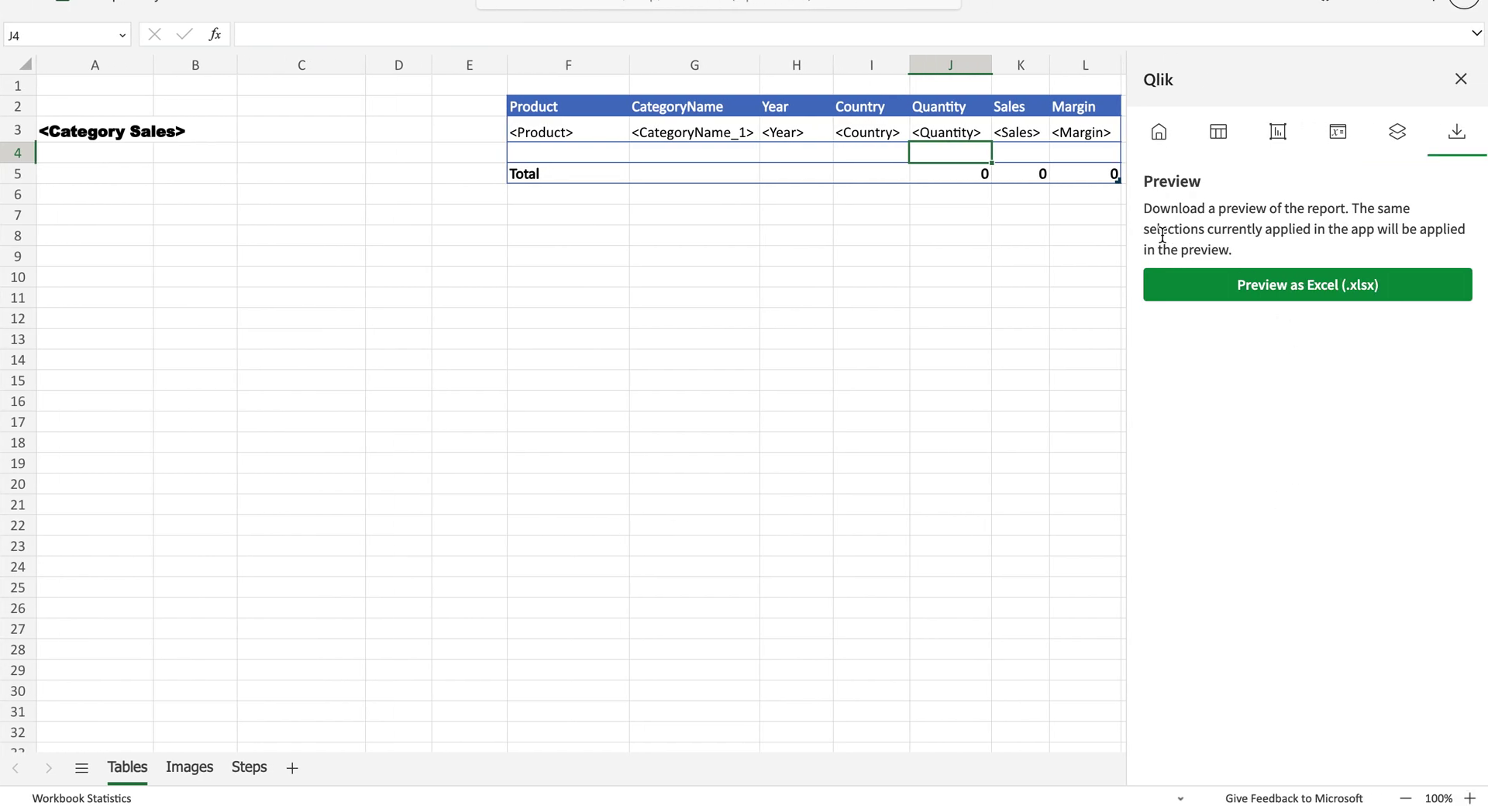
- Download a new Excel preview of the report into the Qlik Training folder and go to the end of its Details table
click(1318, 302)
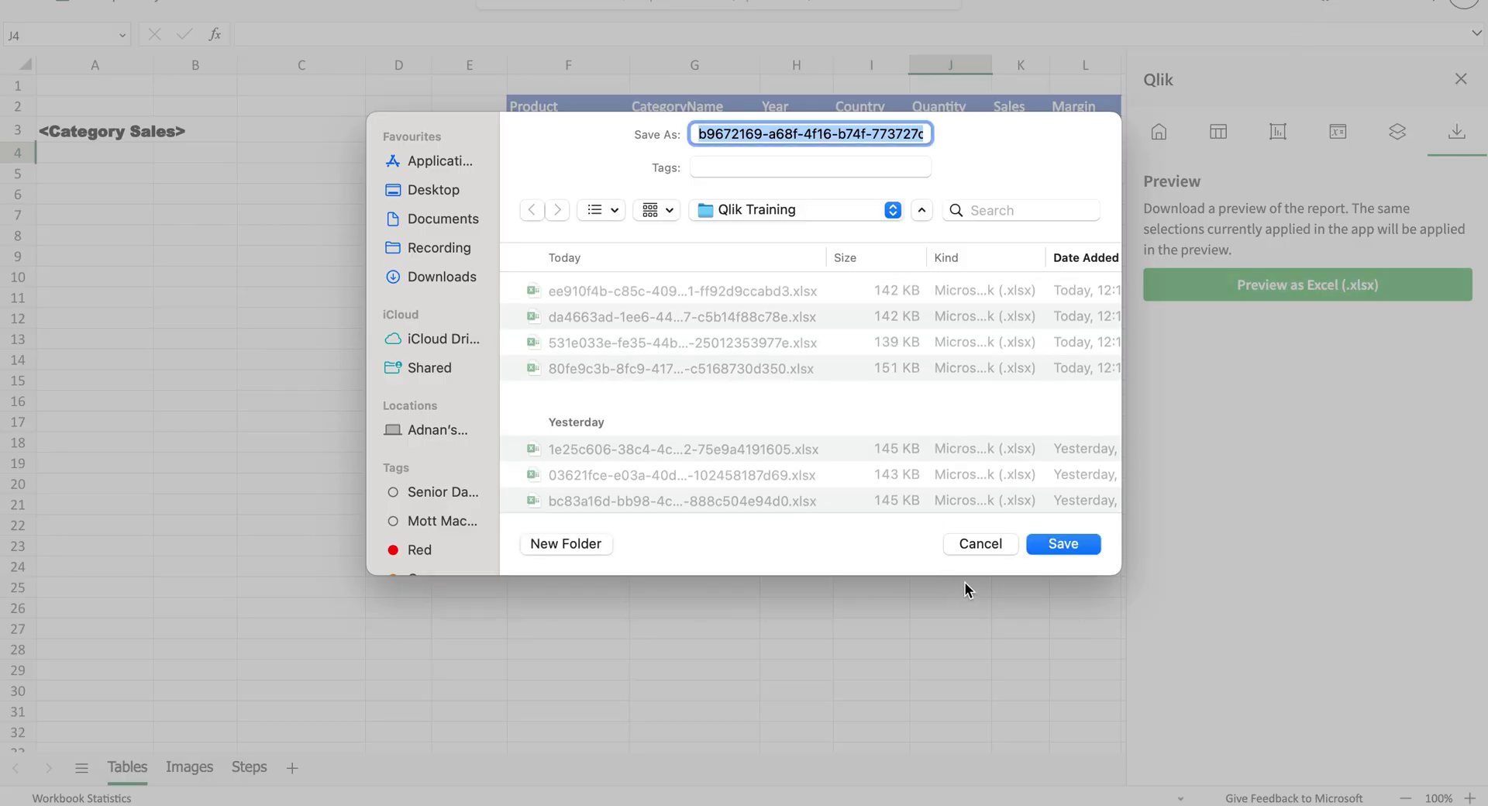
click(1062, 543)
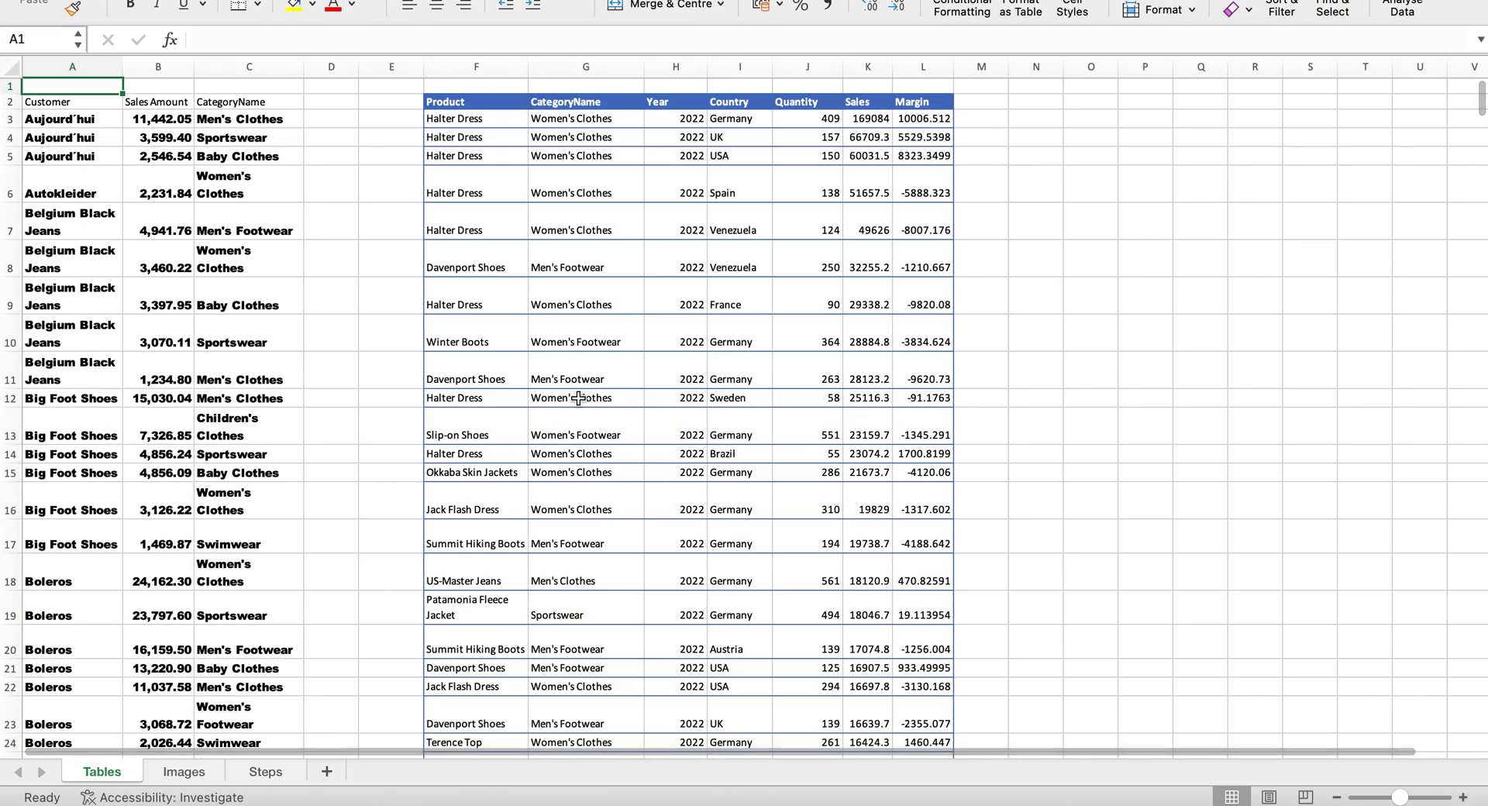
click(569, 397)
key(ctrl+Down)
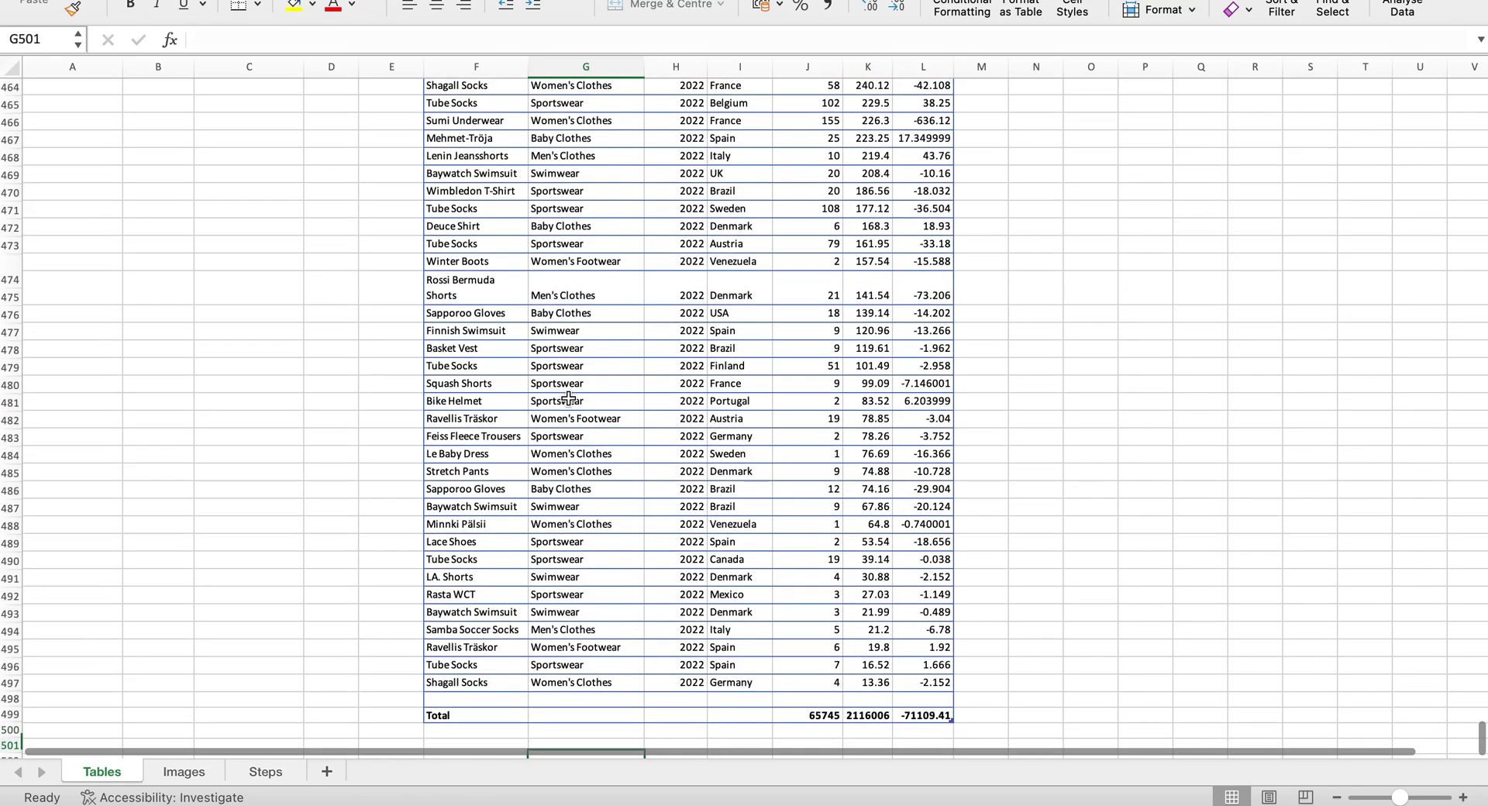
- Examine the Total row and the row above it across the numeric columns of the preview's Details table
key(Up)
key(Up)
key(Up)
key(Up)
key(Right)
key(Right)
key(Right)
key(Right)
key(Down)
key(Up)
key(Right)
key(Down)
key(Left)
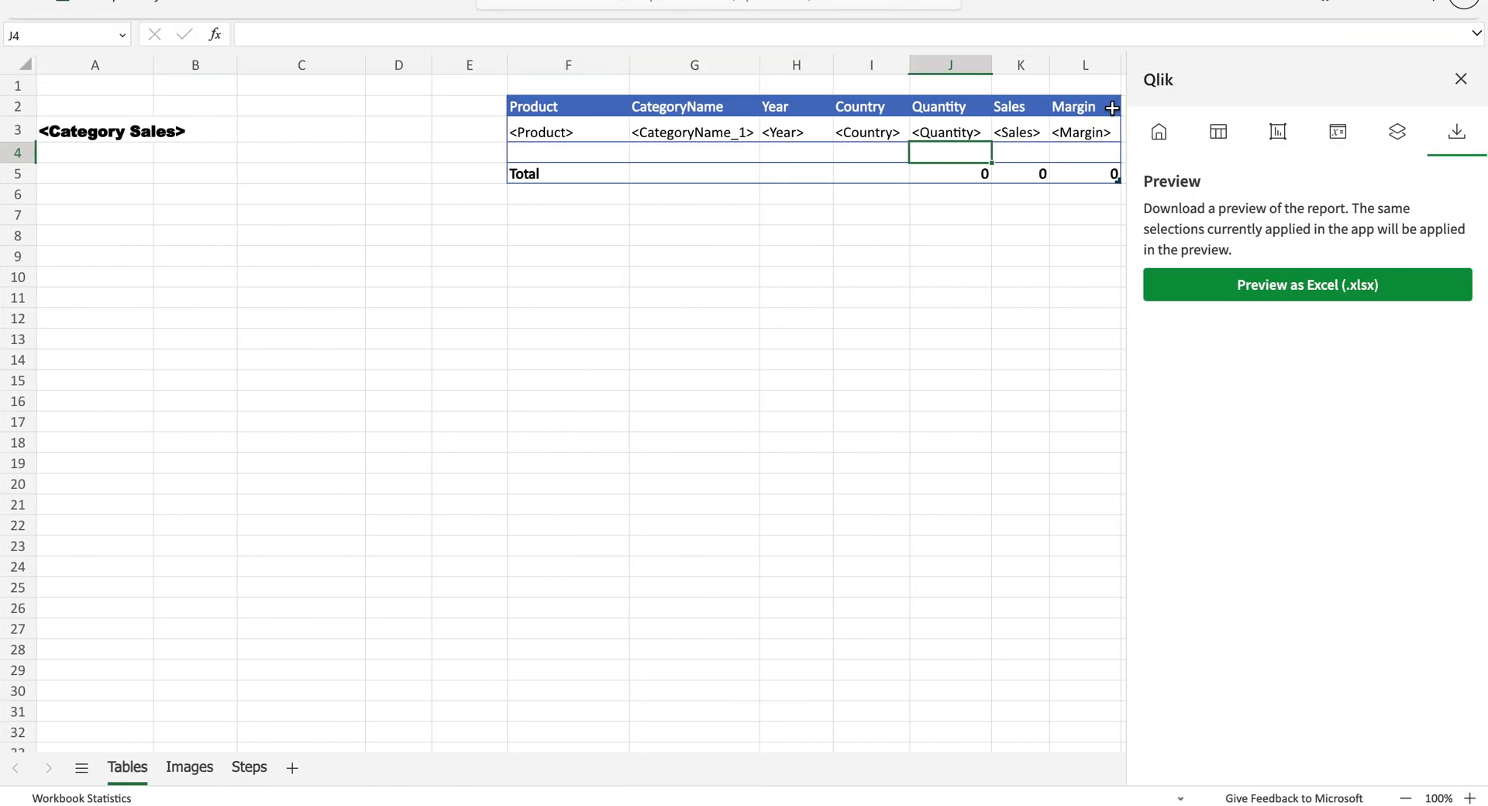
- Return to the template and apply the Number format to the Quantity, Sales and Margin cells, J3:L5
click(954, 136)
drag(954, 136, 1101, 174)
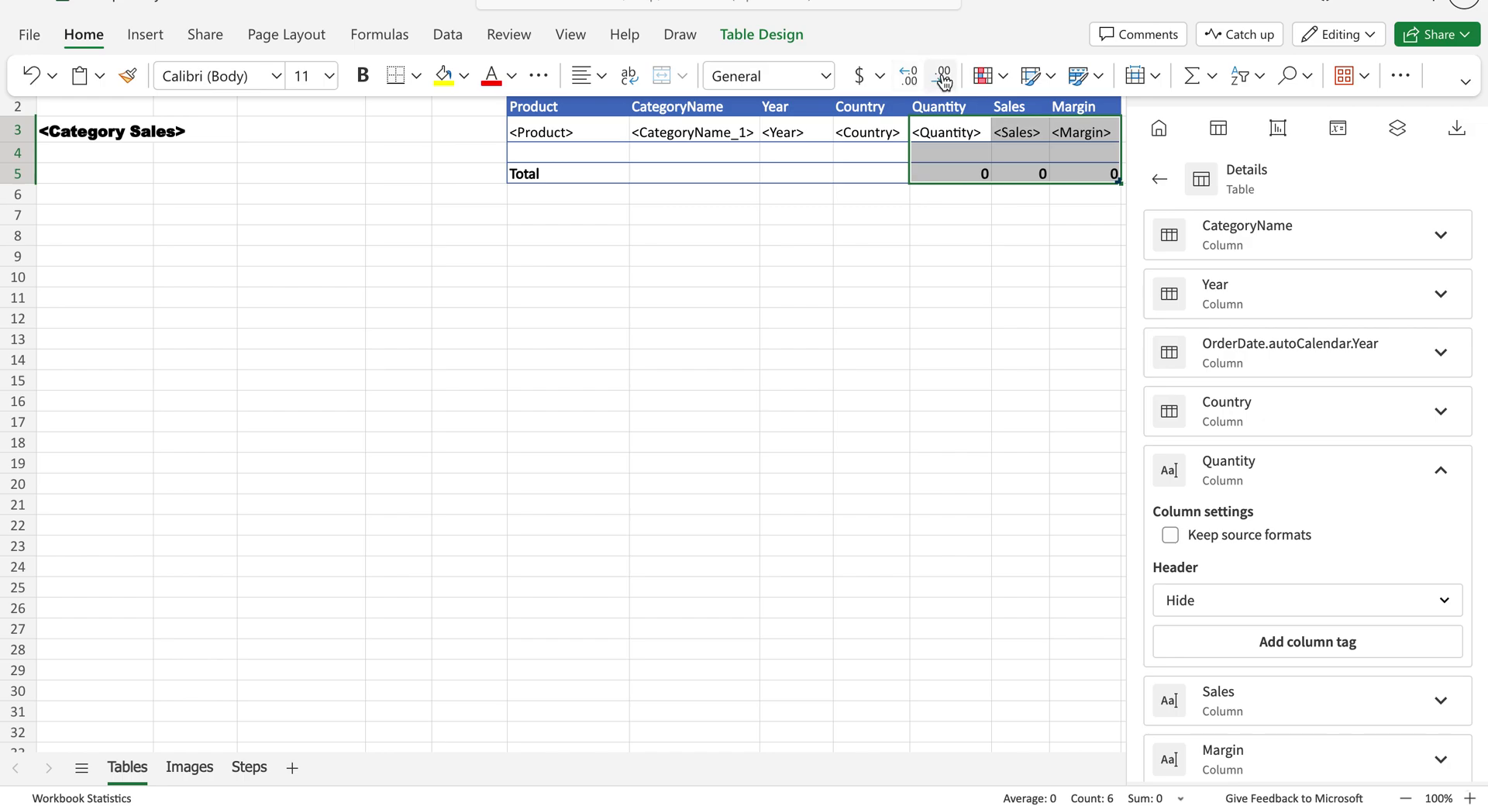
click(825, 75)
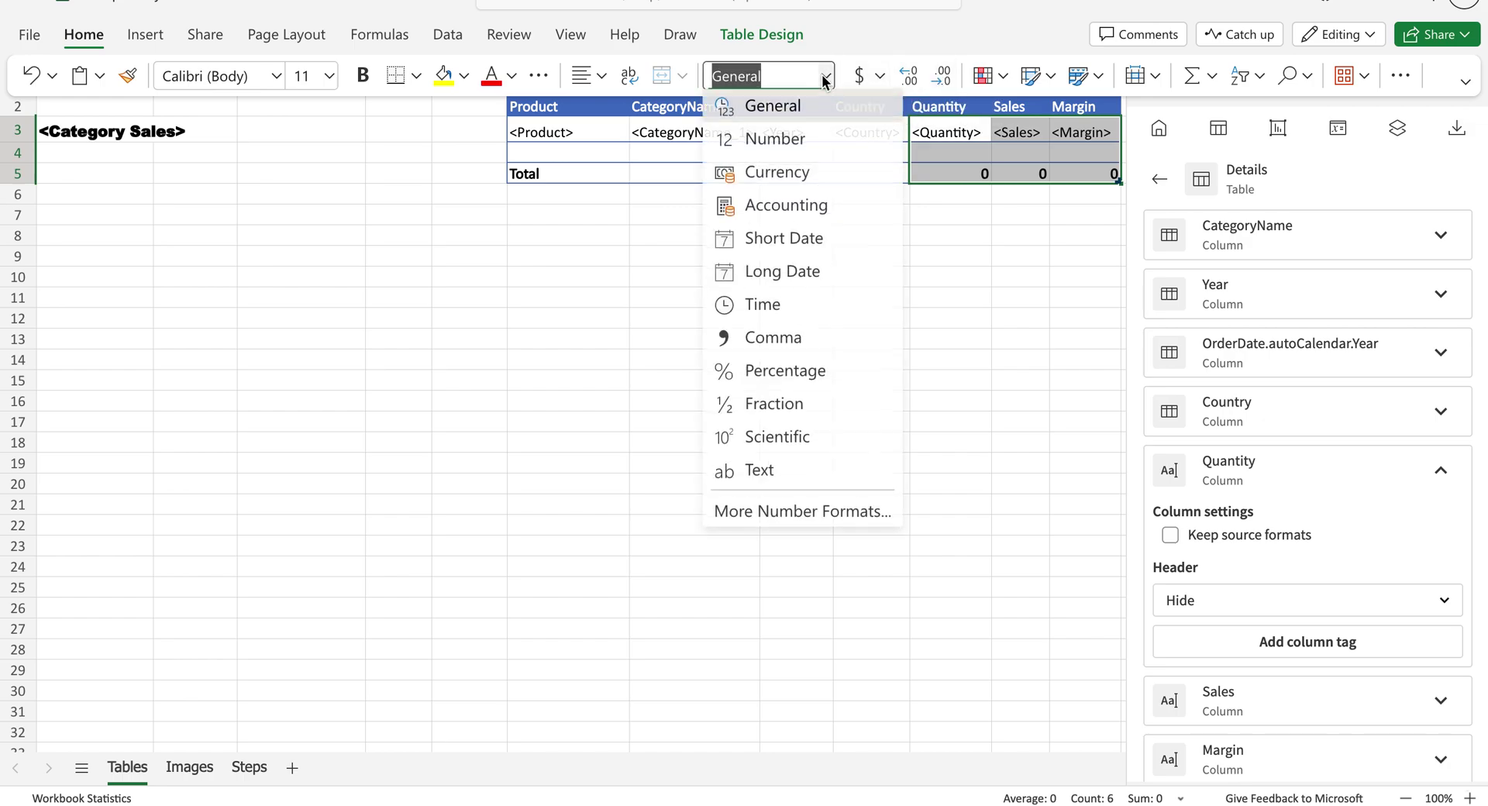
click(790, 142)
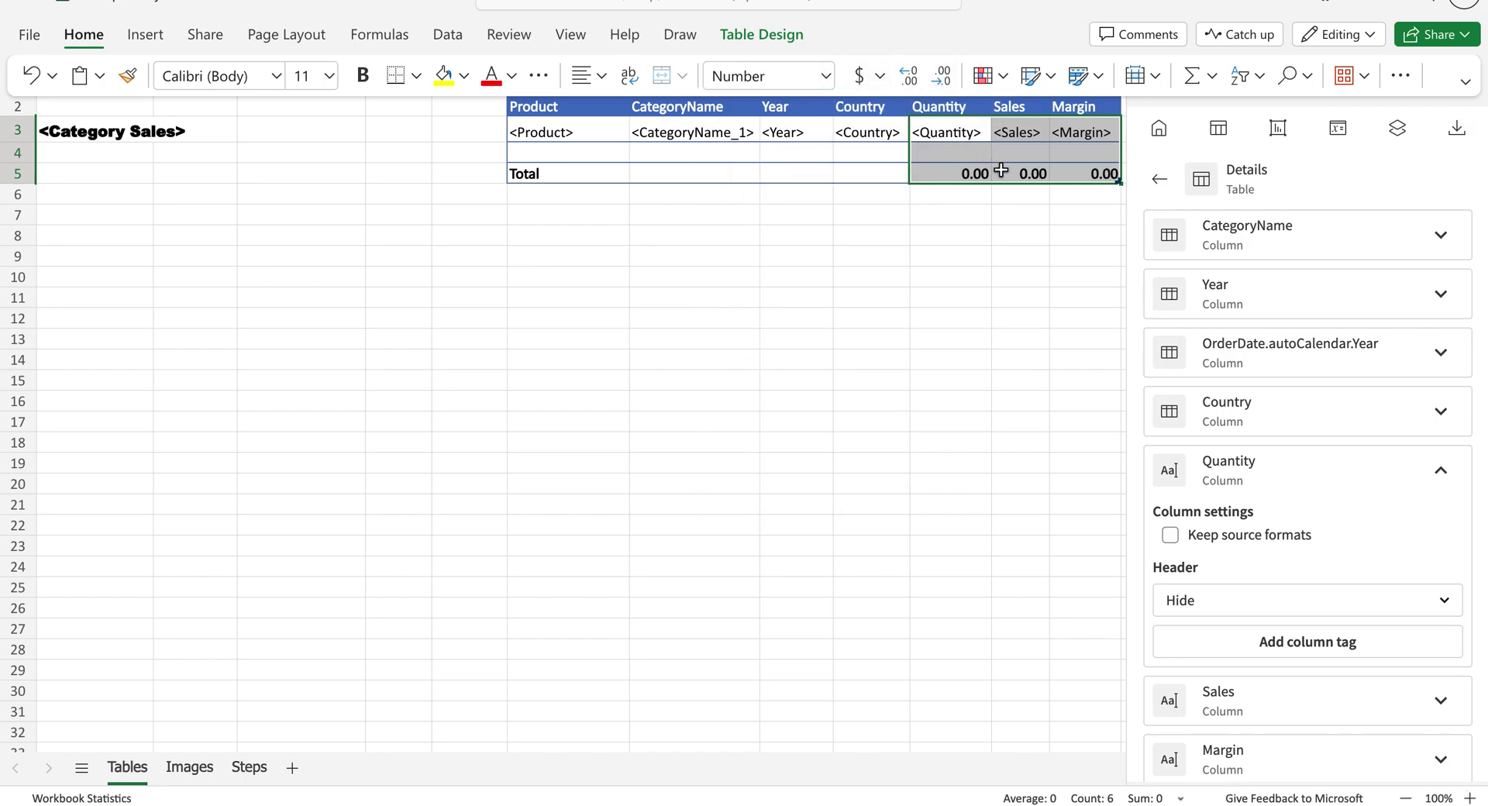
- Turn on the thousands separator in the number format of the Quantity, Sales and Margin cells, J3:L5
click(826, 75)
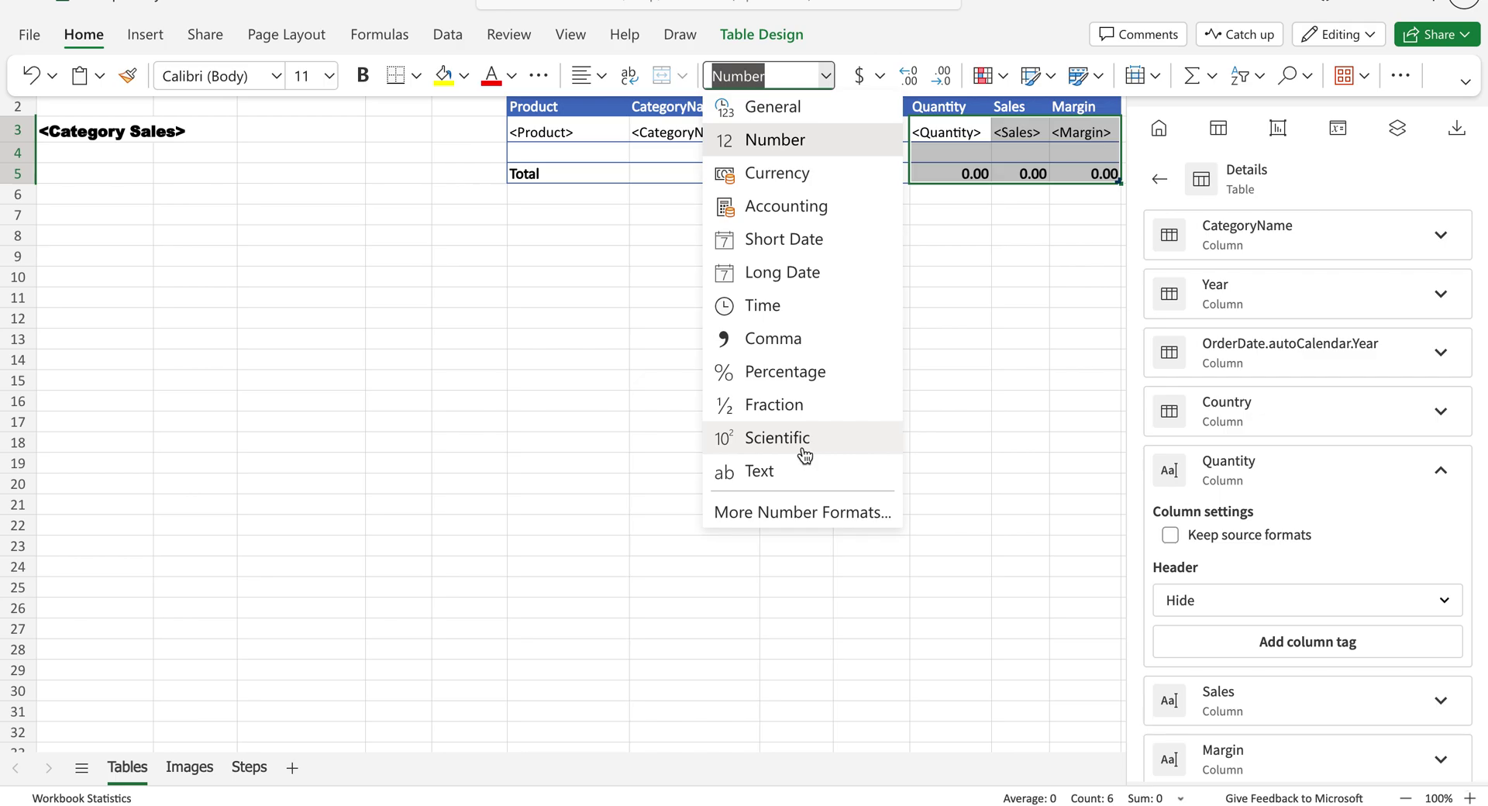
click(801, 510)
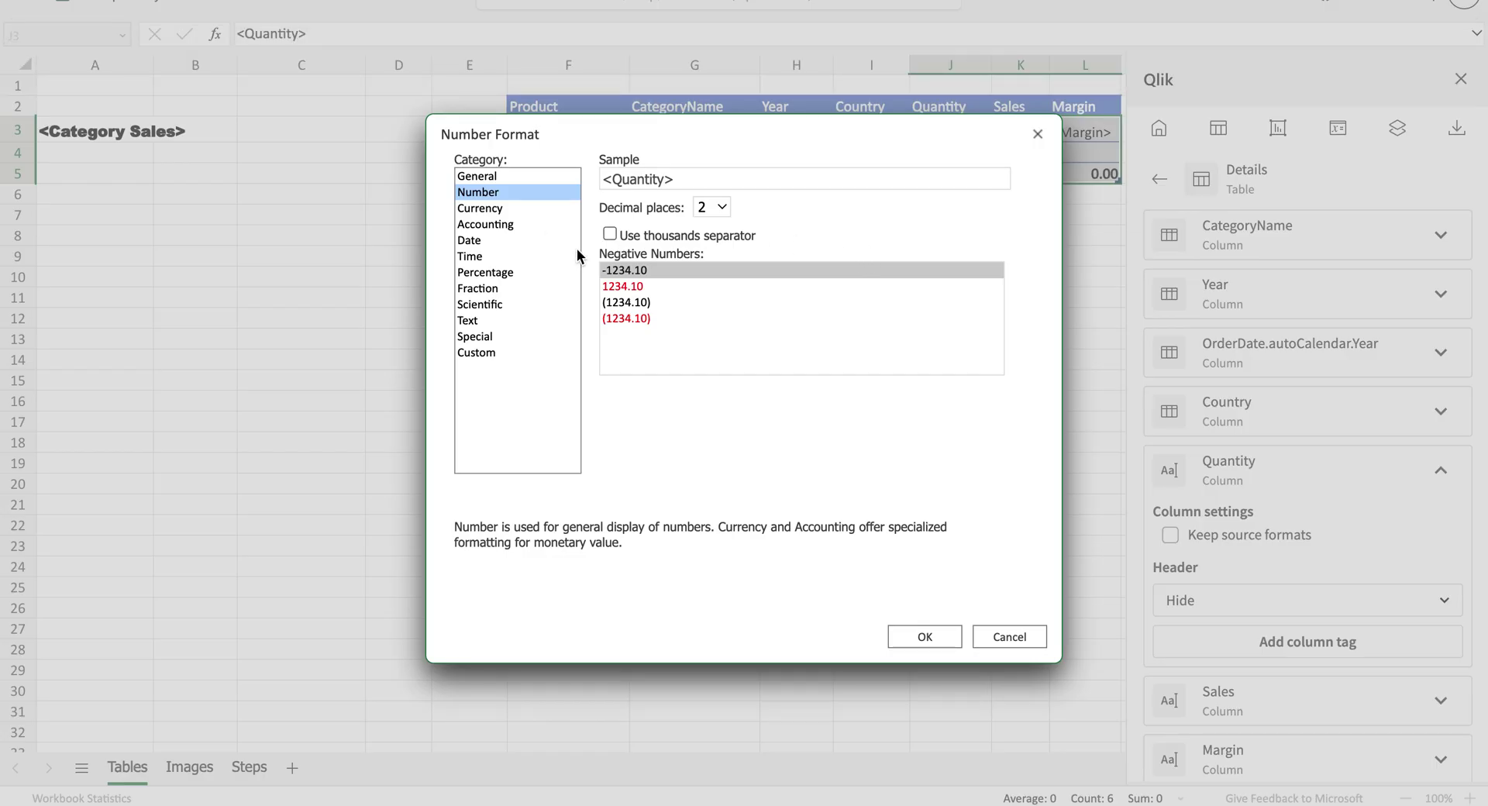
click(609, 234)
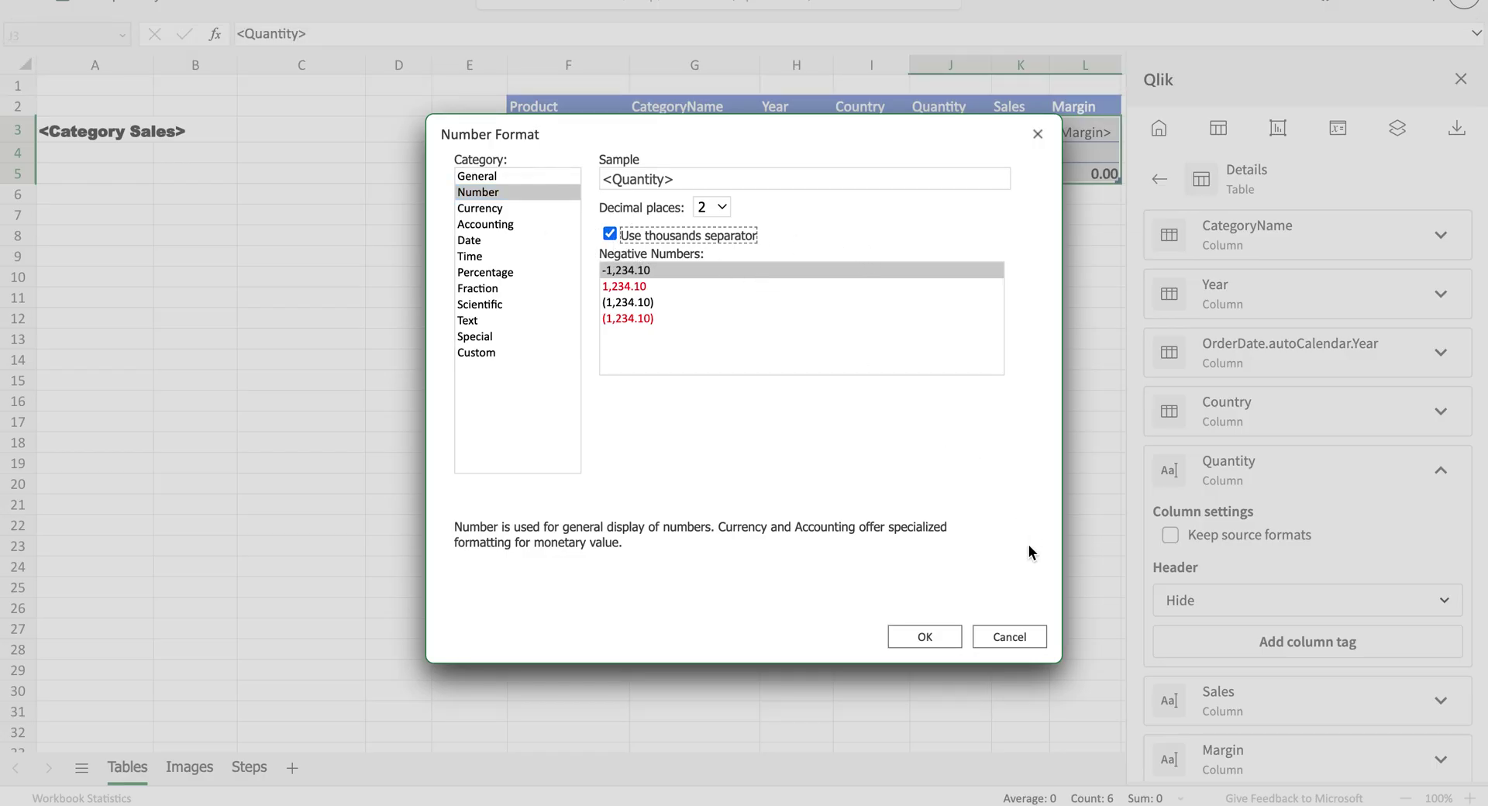
click(924, 637)
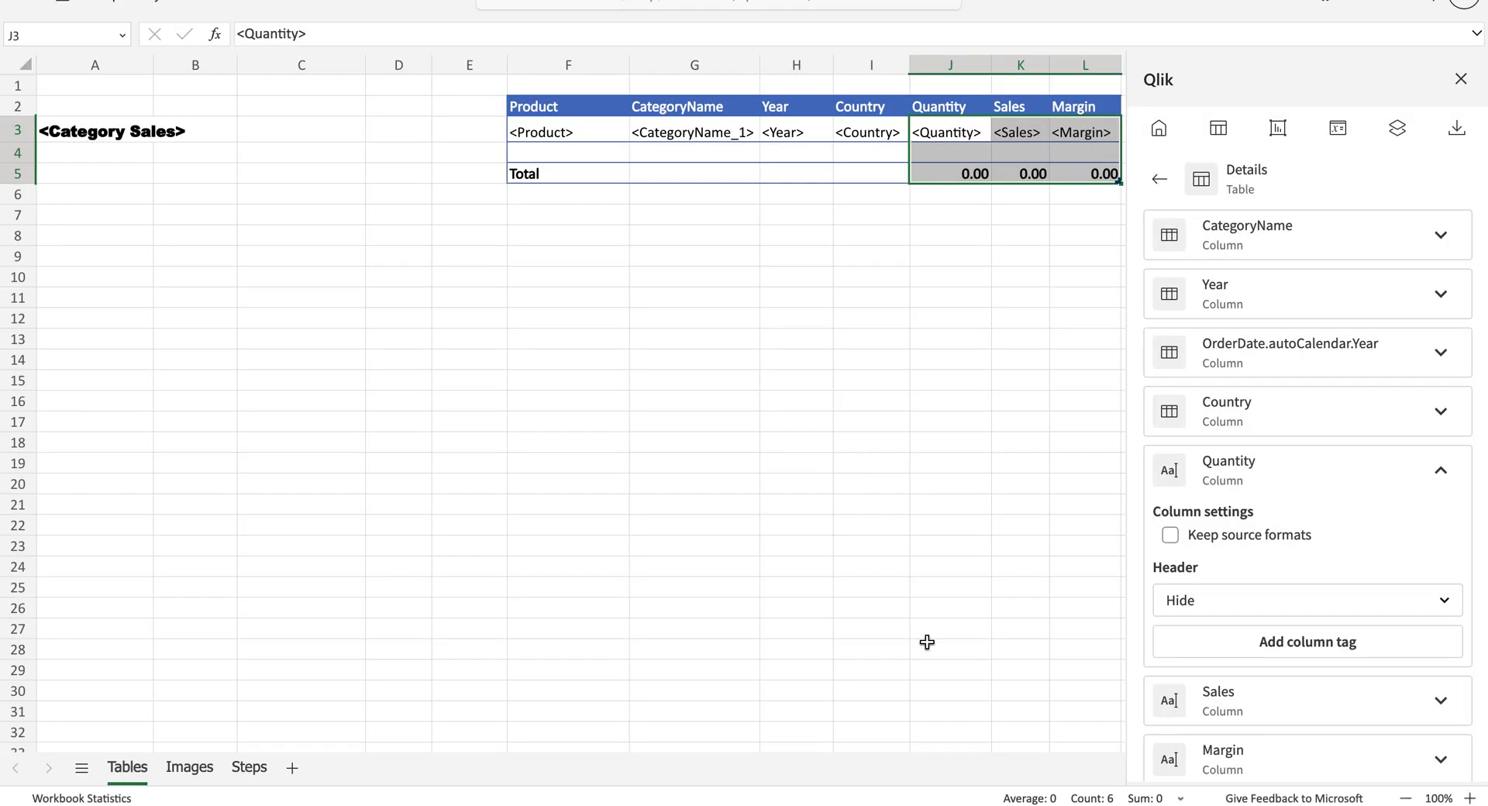
click(1012, 448)
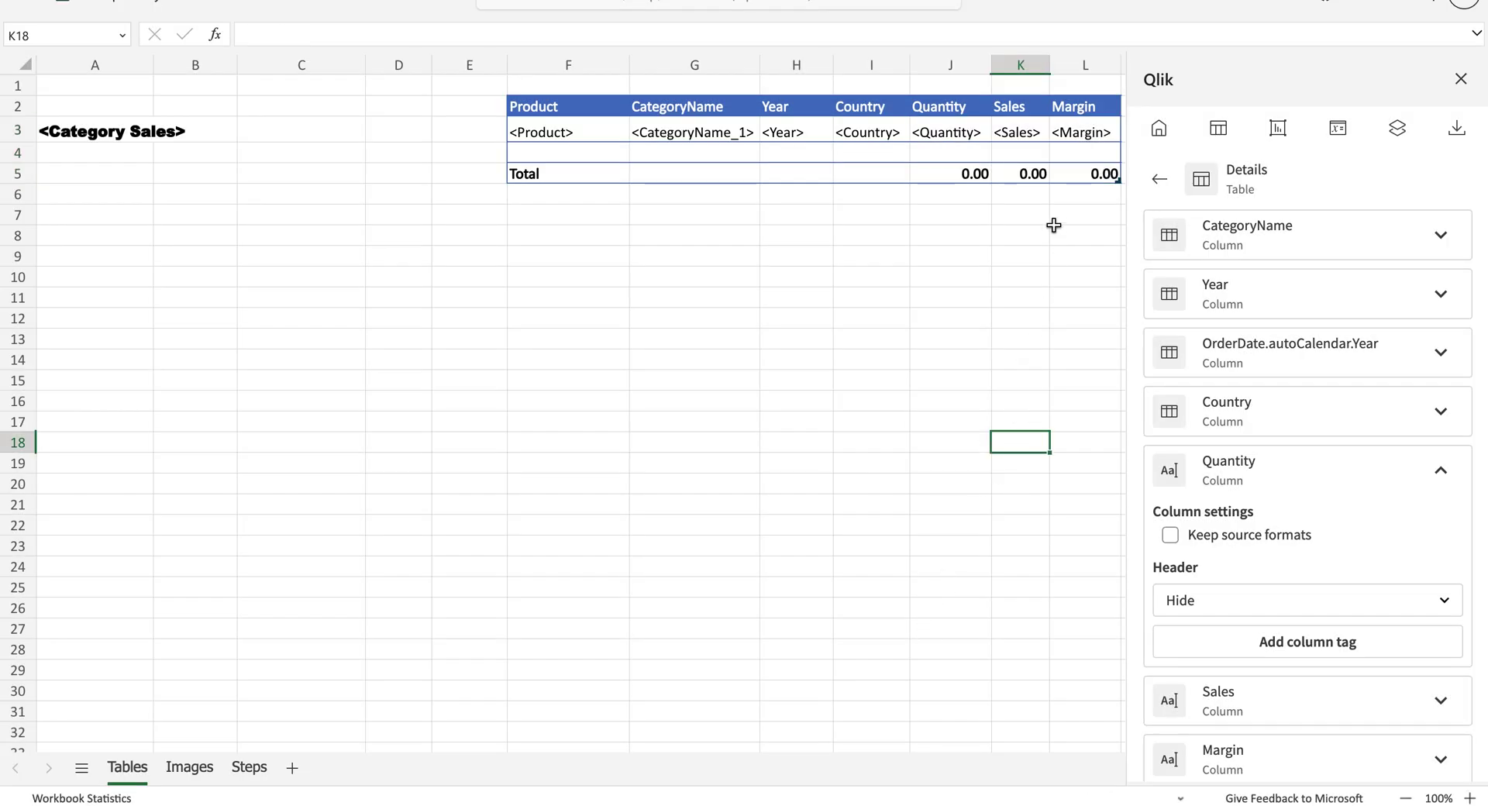
- Insert the Details table's <deleterow> tag in F4, the empty row above the Total row
click(589, 156)
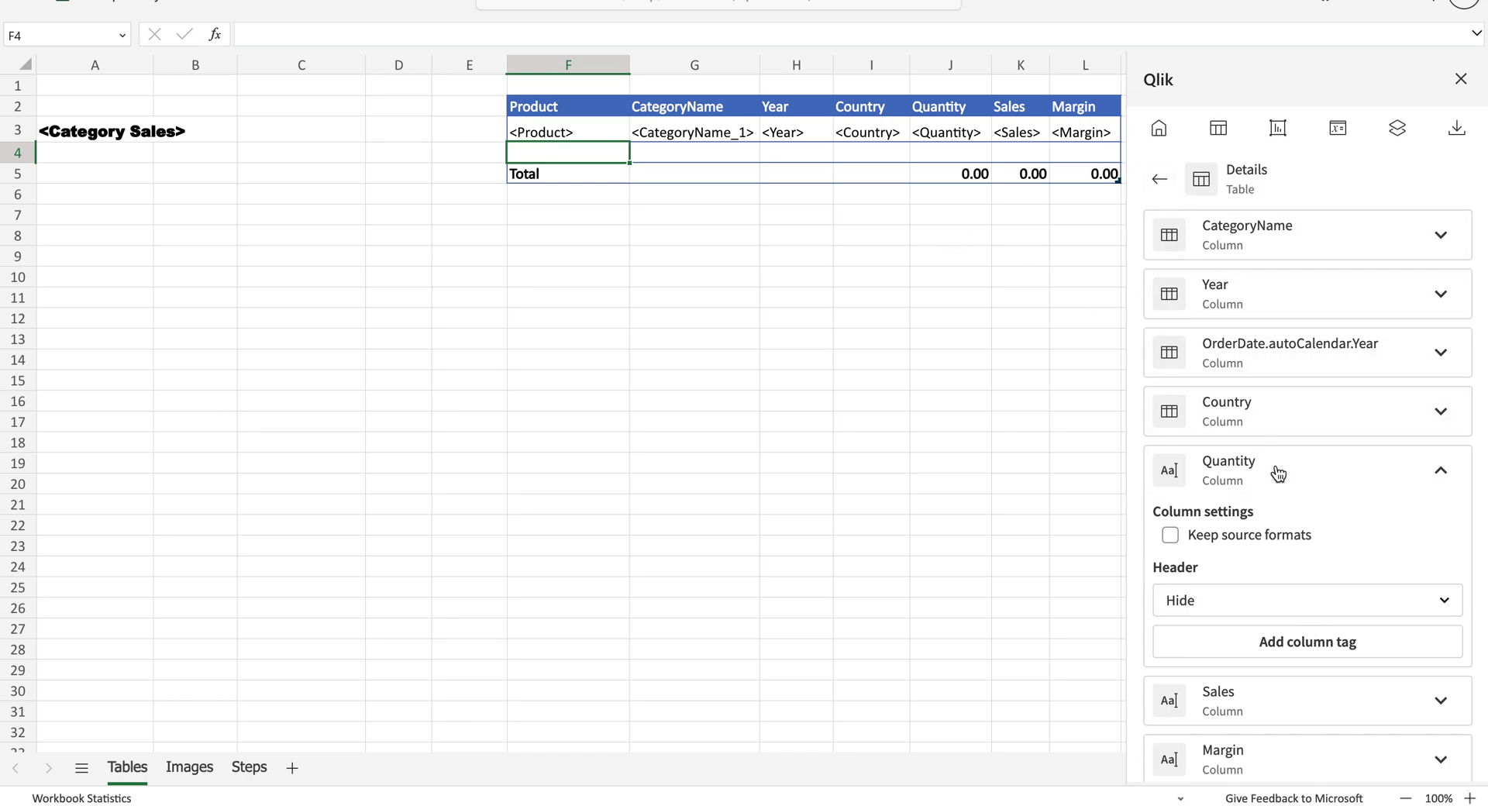
click(1167, 196)
scroll(1221, 323, up, 4)
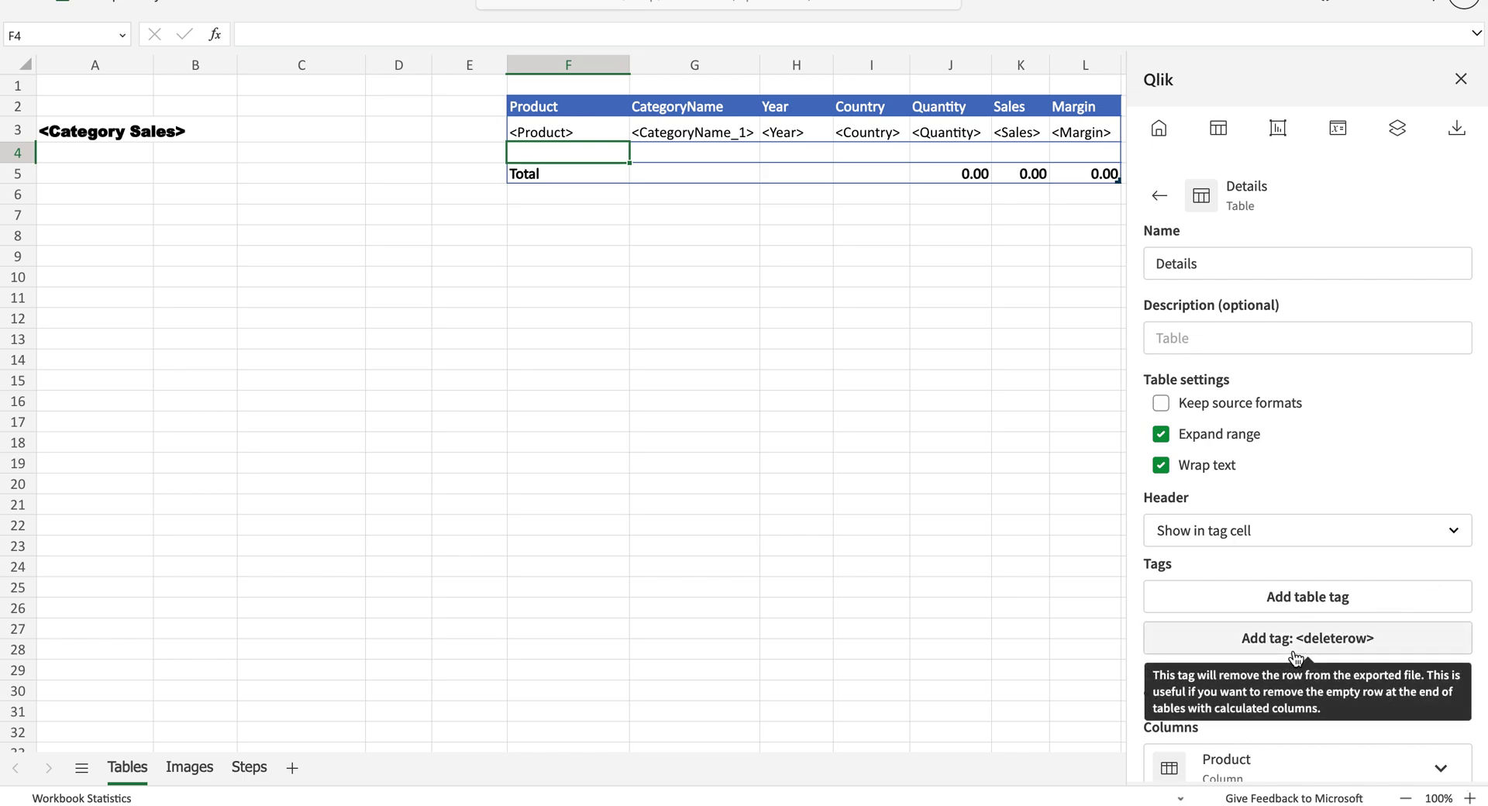
click(1296, 658)
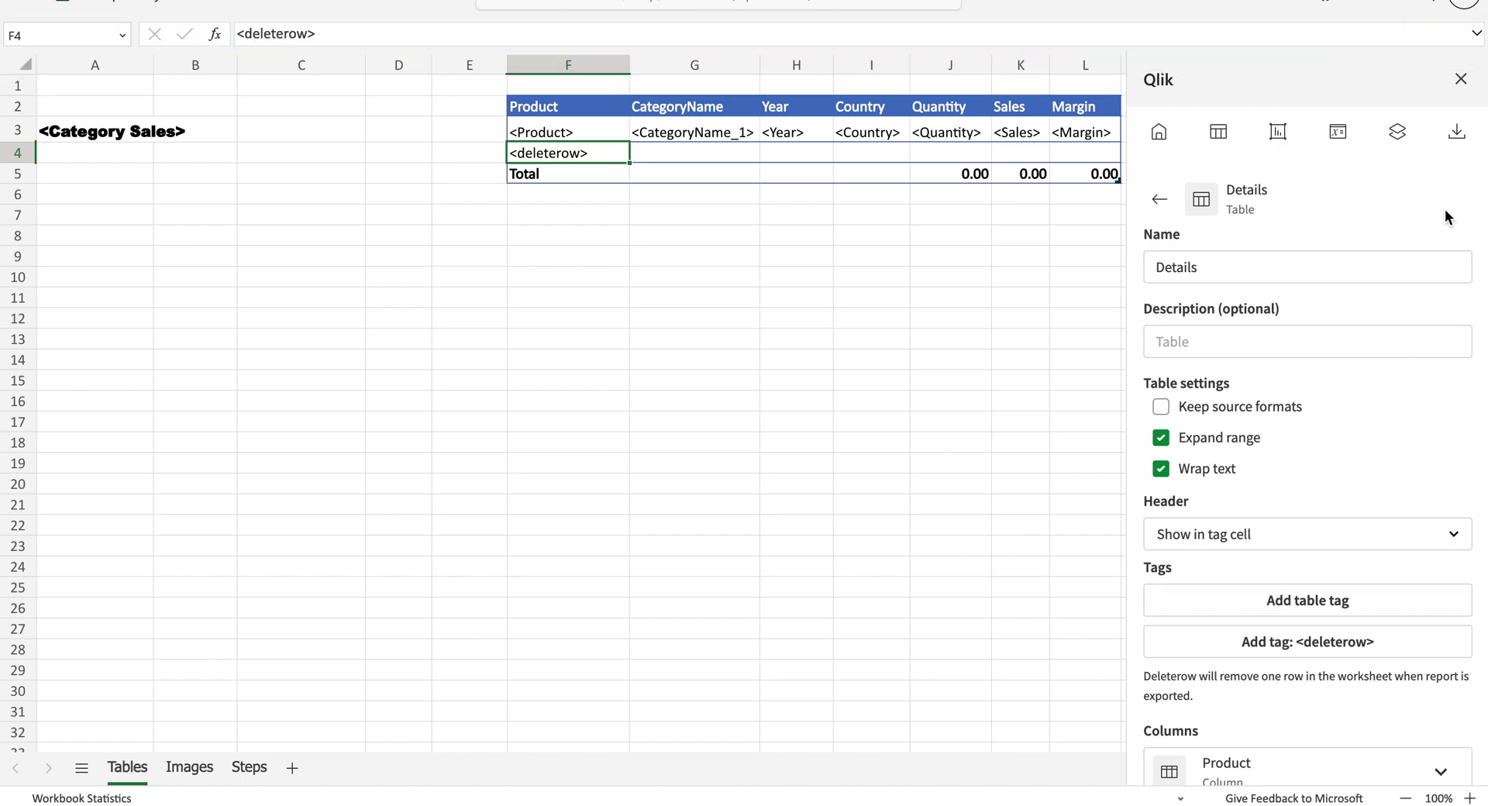
- Download an Excel preview of the template with the row deletion tag, save it in the Qlik Training folder and open it
click(1455, 147)
click(1331, 283)
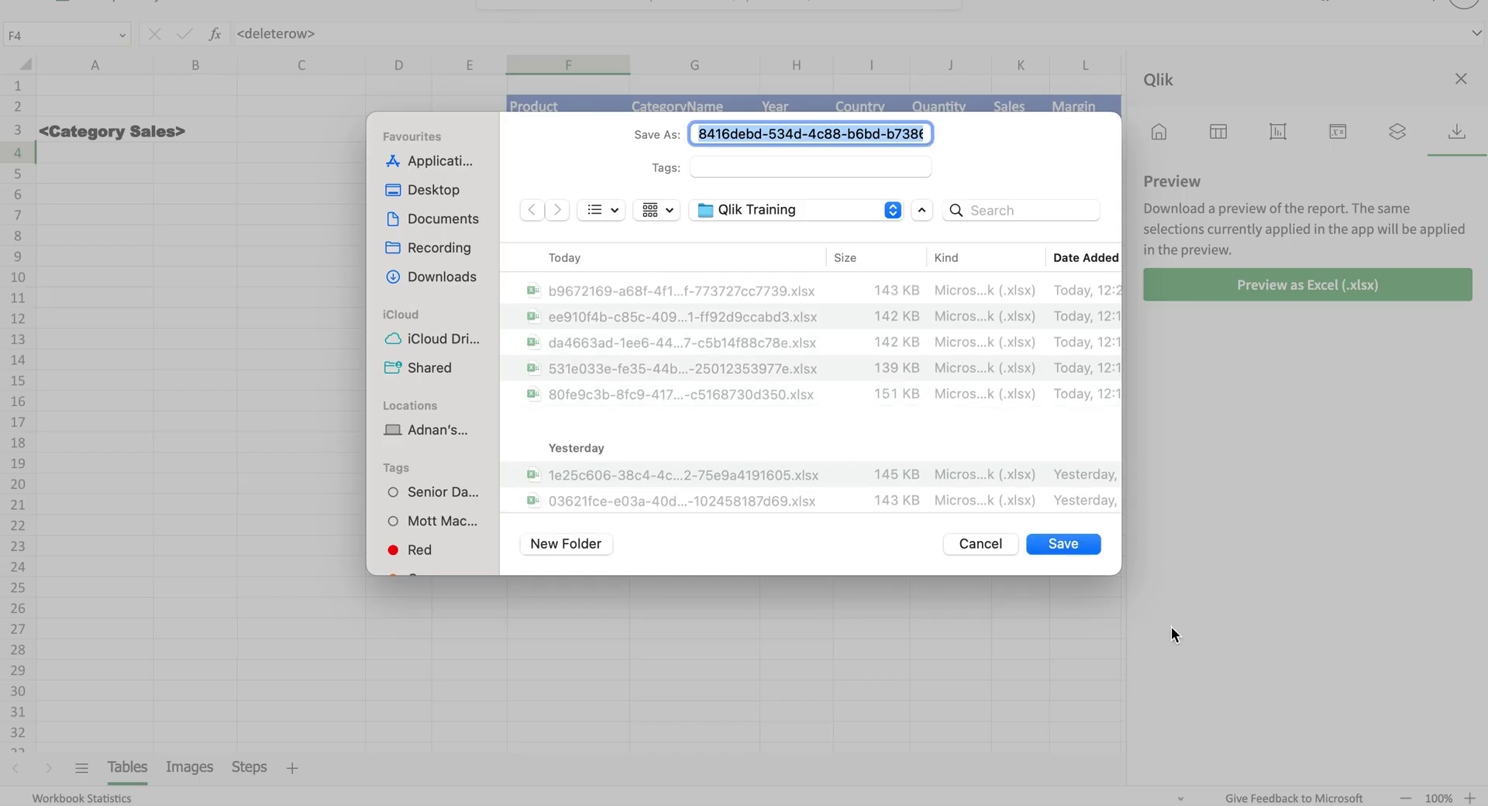
click(1063, 543)
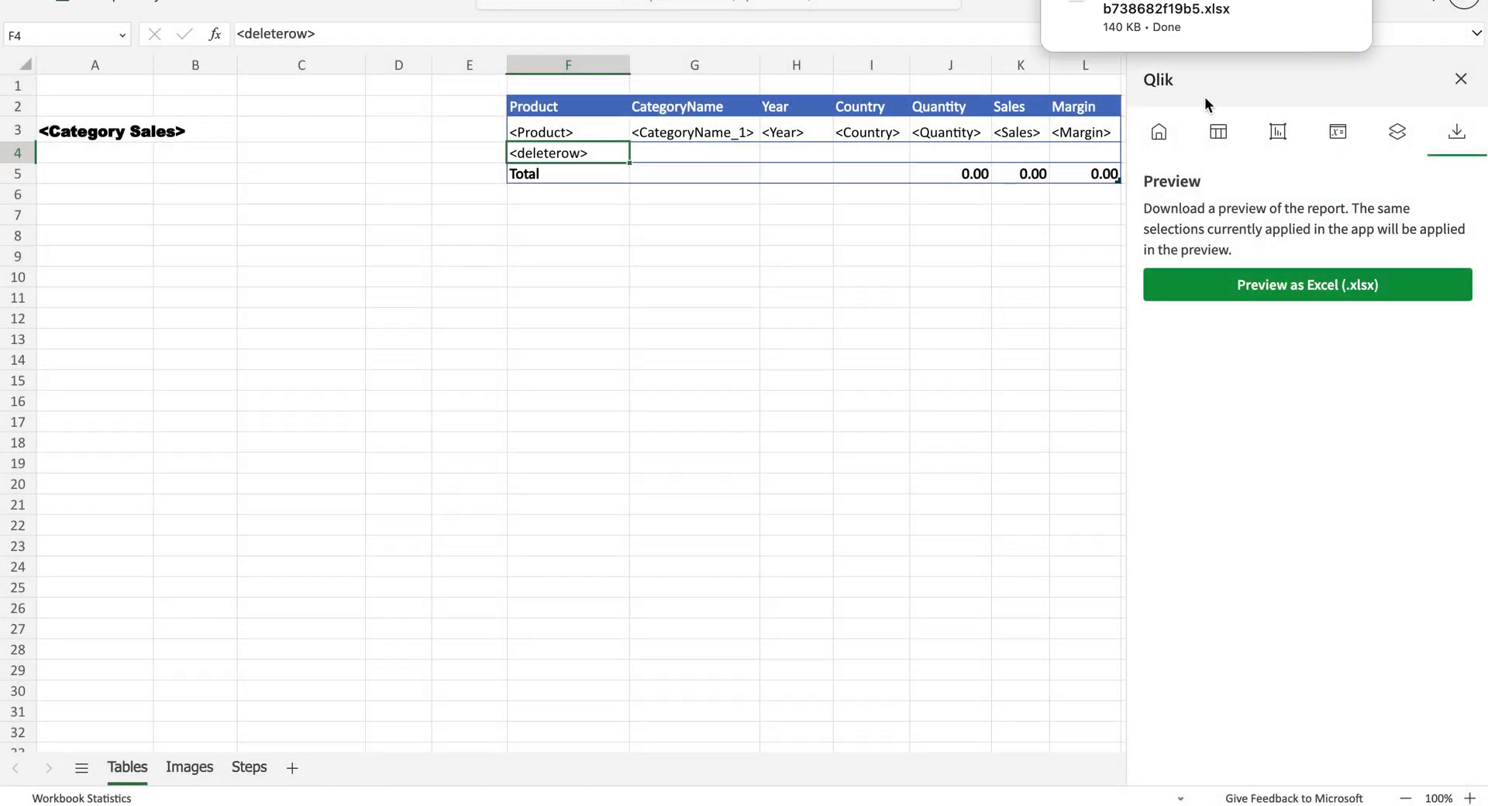
click(1187, 12)
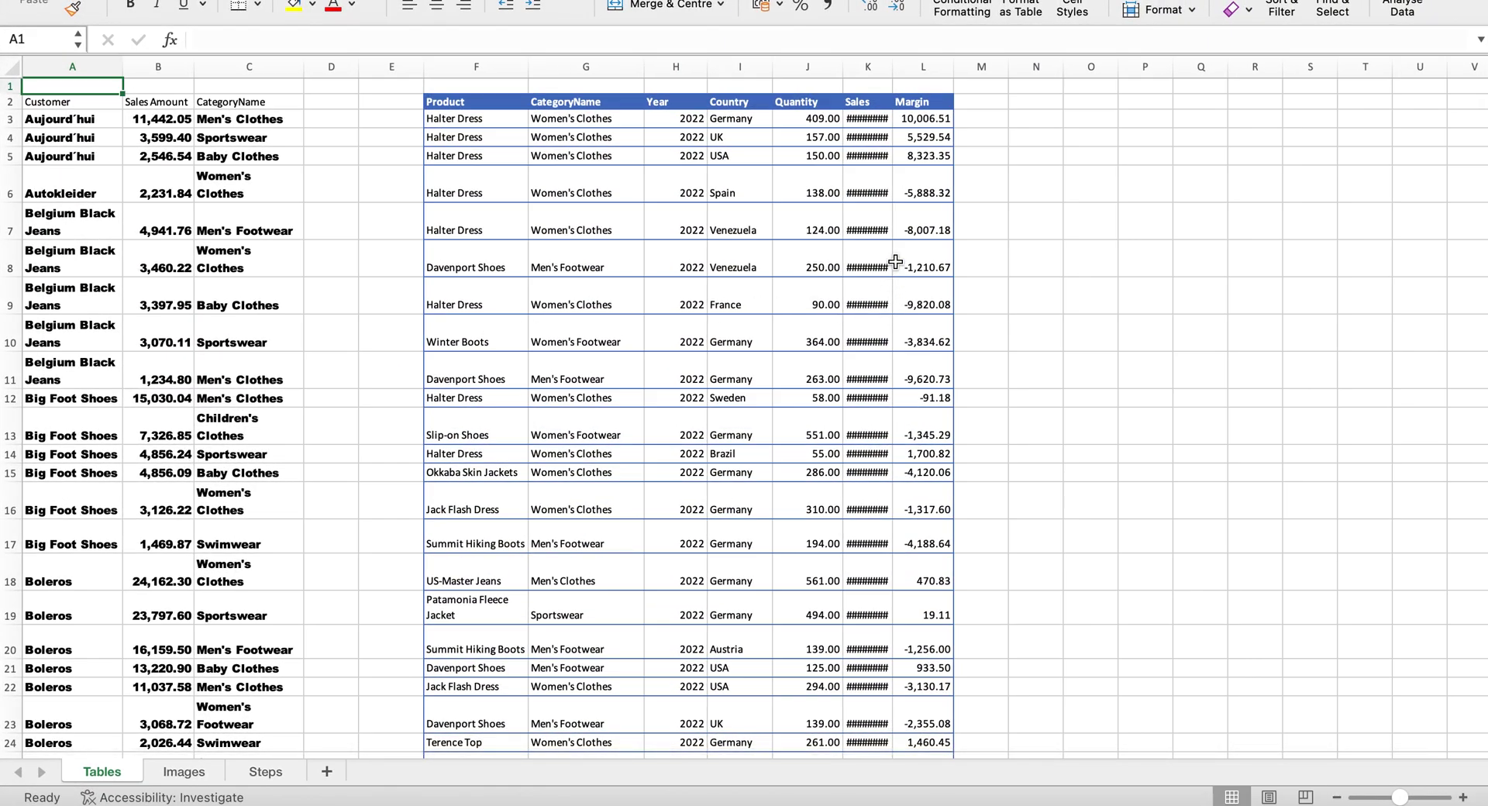
- Check the number formatting in the preview's Margin and Sales columns, and examine the Total row directly below the last record
click(937, 337)
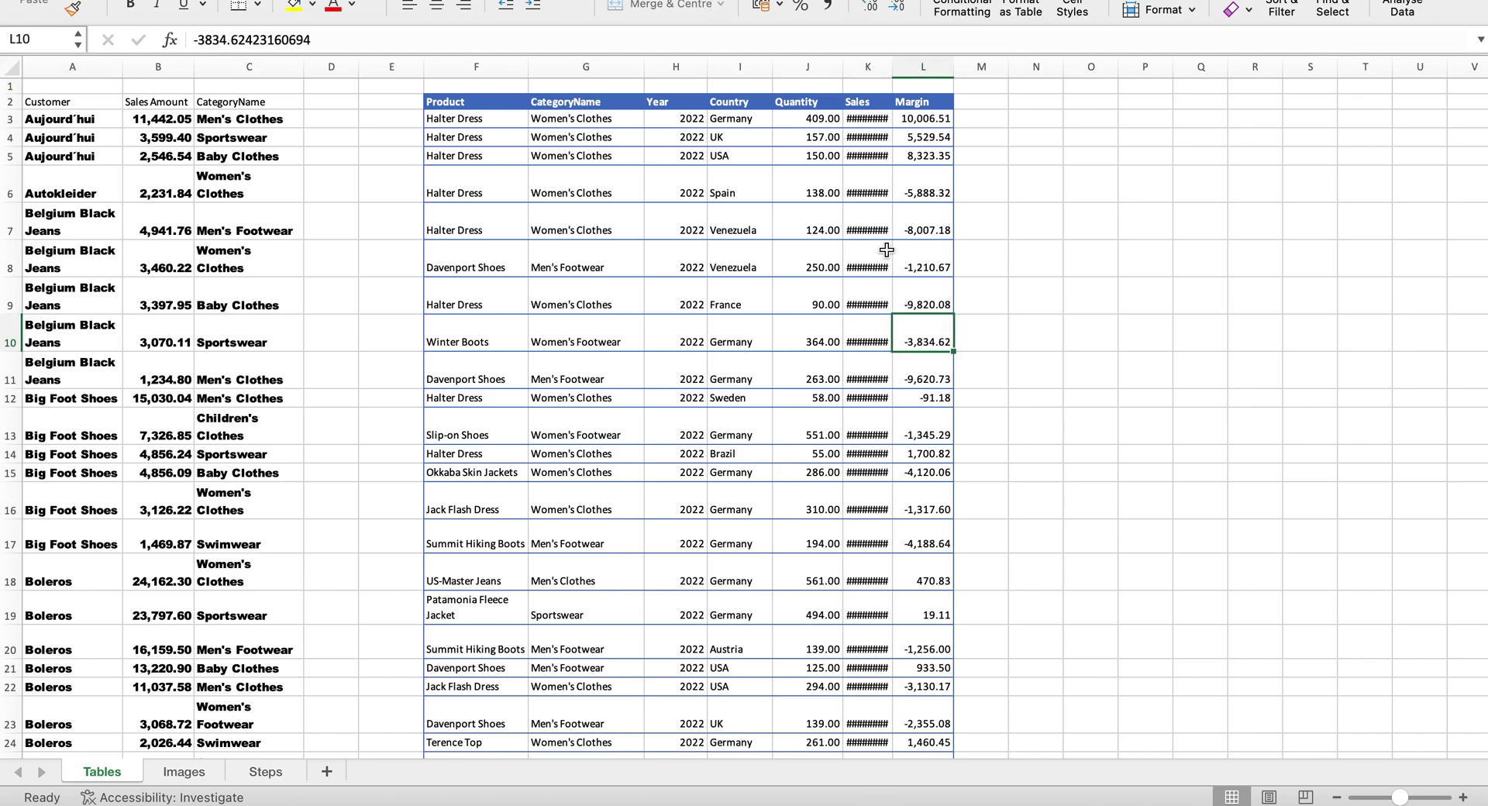
click(867, 231)
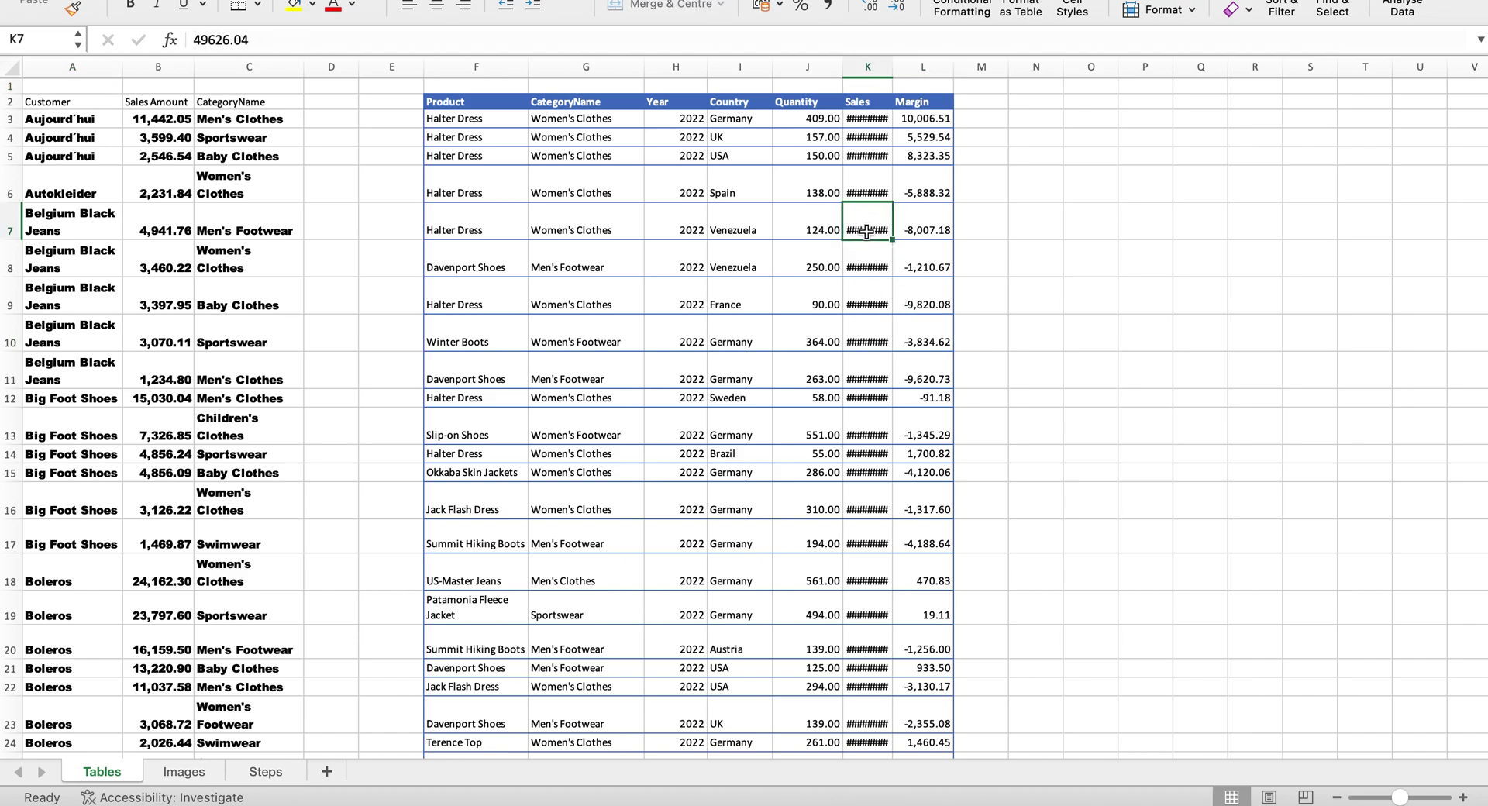
key(ctrl+Down)
key(Right)
key(Left)
key(Left)
key(Left)
key(Left)
key(Left)
key(Left)
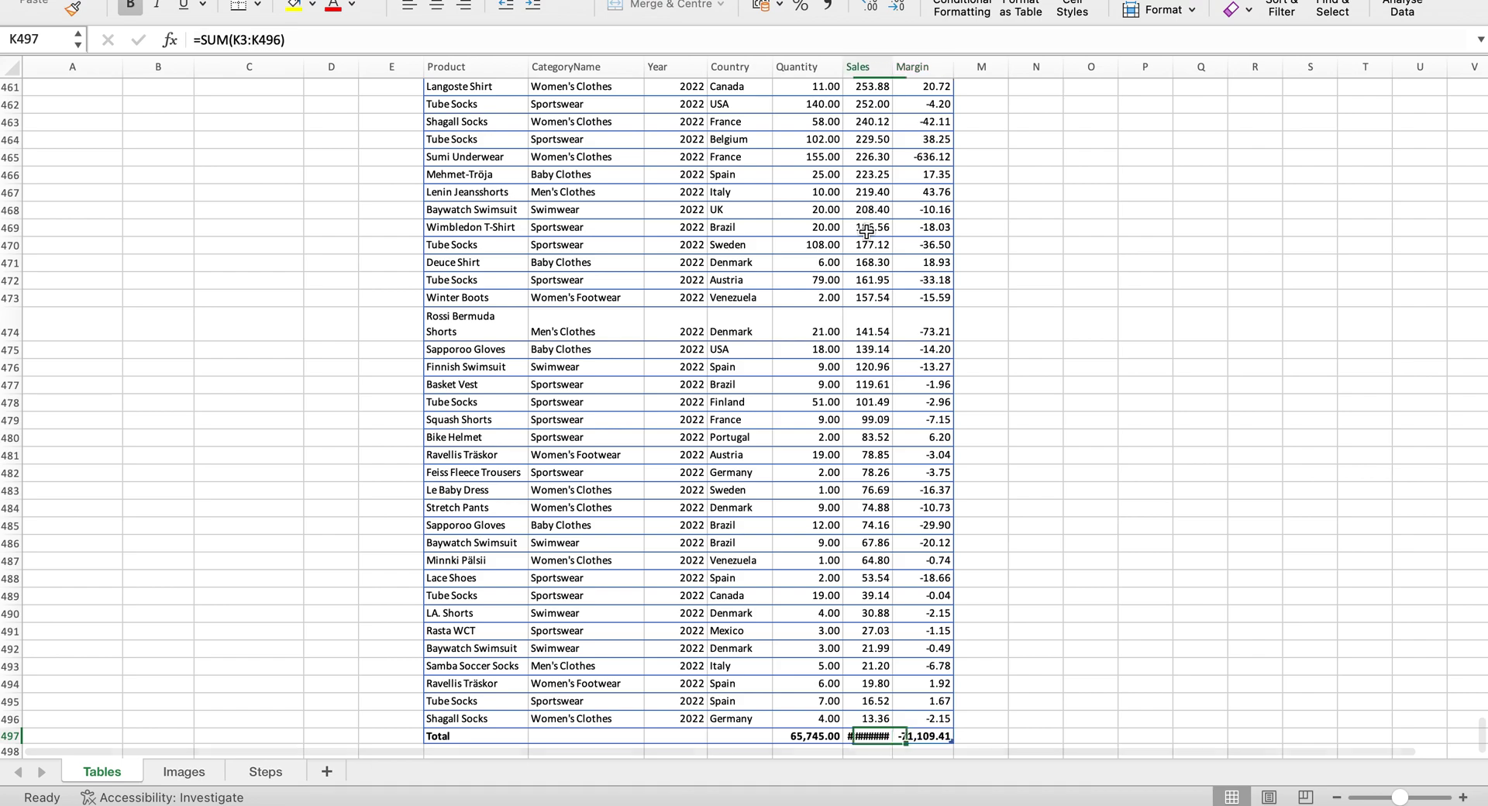
key(Right)
key(Right)
key(Right)
key(Right)
key(Right)
key(Right)
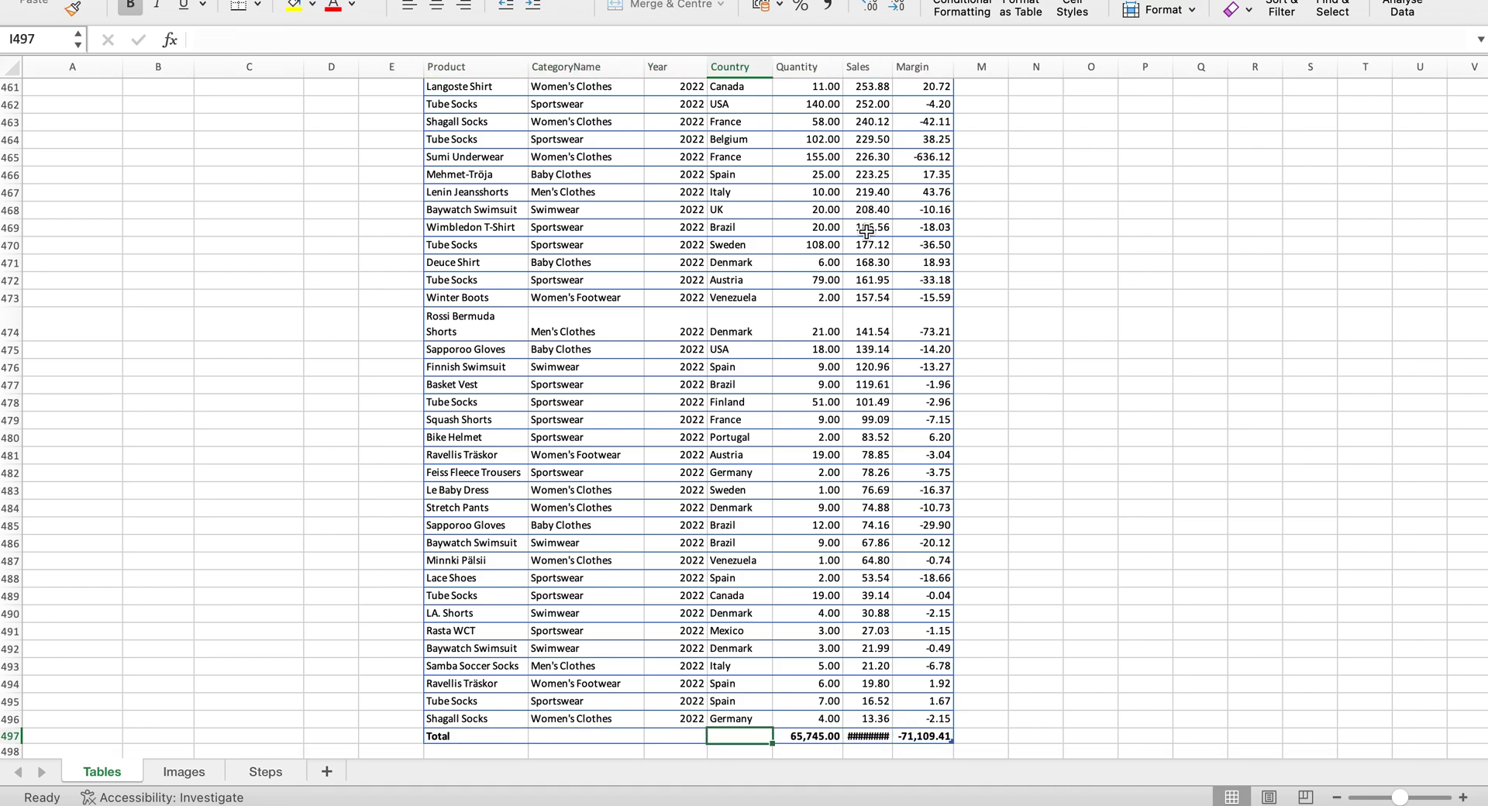
- Auto-fit the width of the Sales column, K, in the preview so its total fits
key(Left)
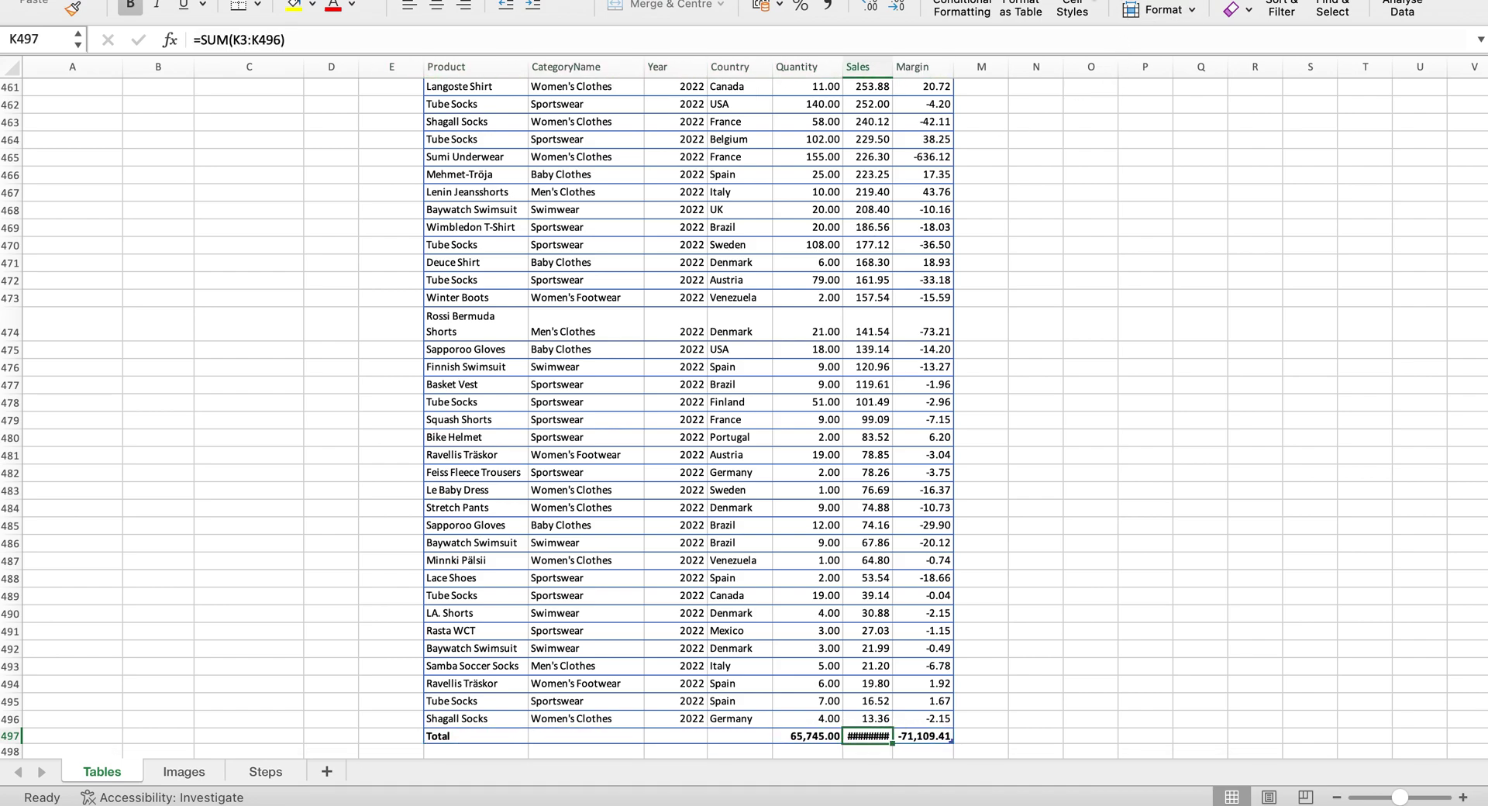
double_click(892, 67)
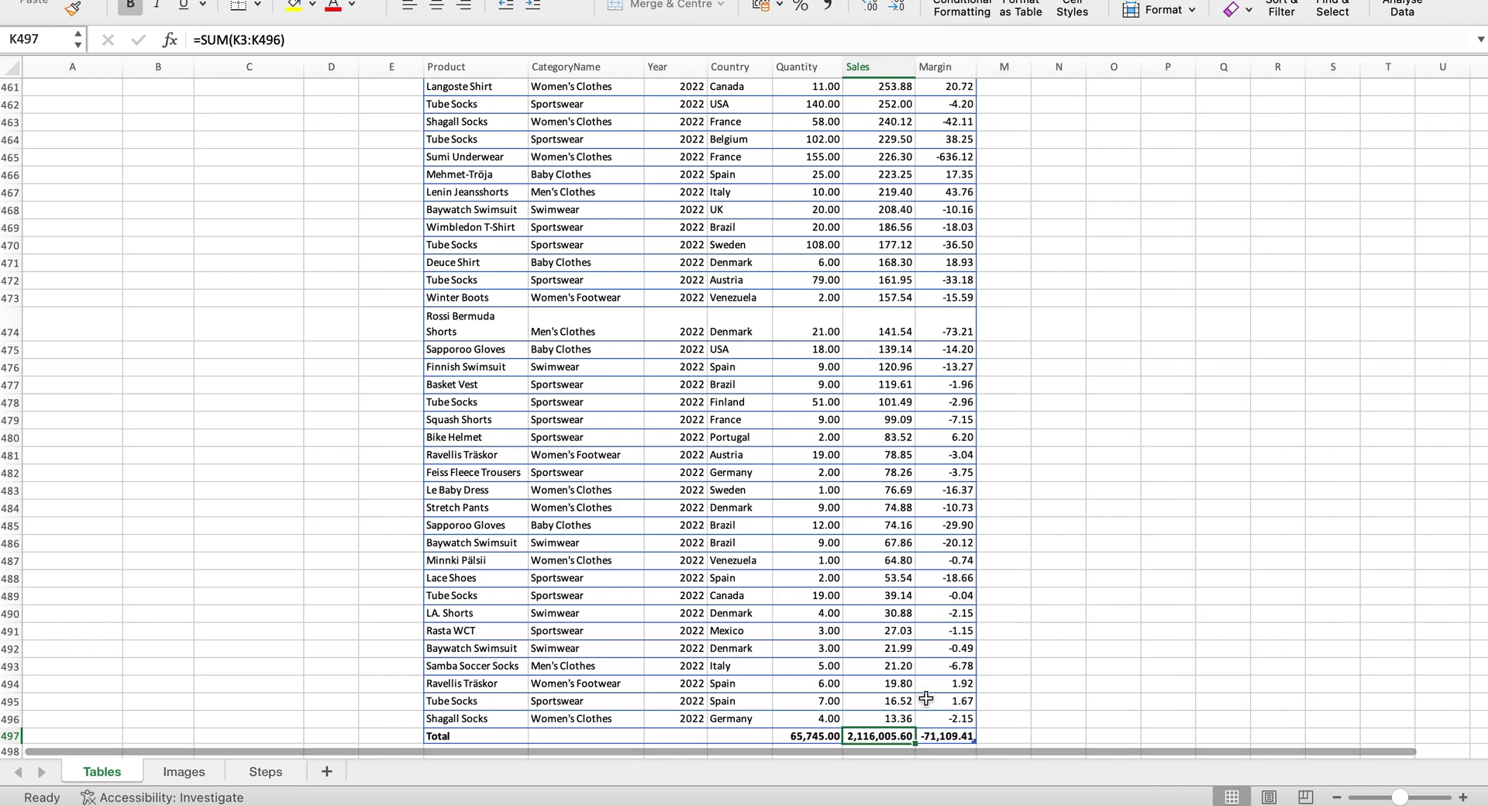
- Select the Total row's cells in the preview from Margin in L497 back towards Product to review the totals
click(937, 736)
key(shift+Left)
key(shift+Left)
key(shift+Left)
key(shift+Left)
key(shift+Left)
key(shift+Left)
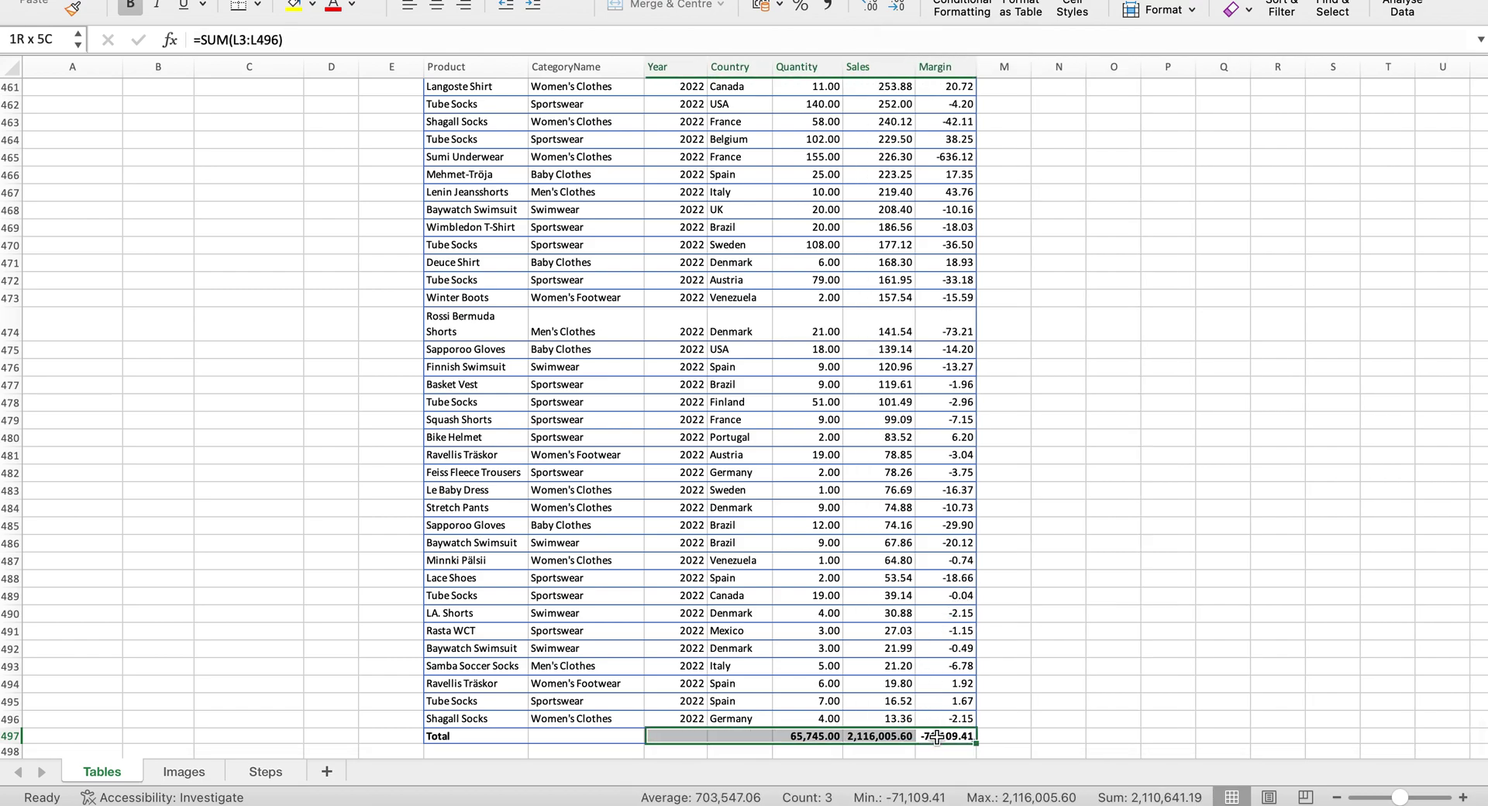